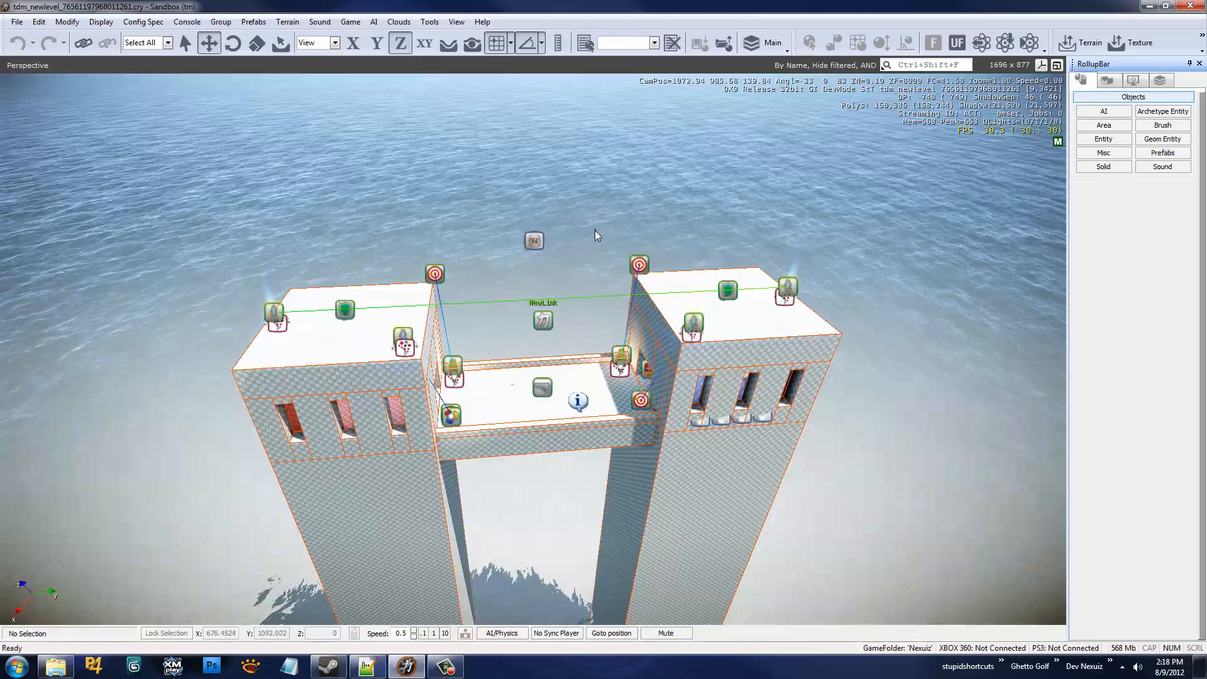
{"action": "key", "text": "w"}
{"action": "right_click_drag", "start_coordinate": [596, 231], "coordinate": [596, 230]}
{"action": "key", "text": "a"}
{"action": "key", "text": "s"}
{"action": "key", "text": "d"}
{"action": "key", "text": "a"}
{"action": "key", "text": "w"}
{"action": "key", "text": "s"}
{"action": "key", "text": "w"}
{"action": "key", "text": "s"}
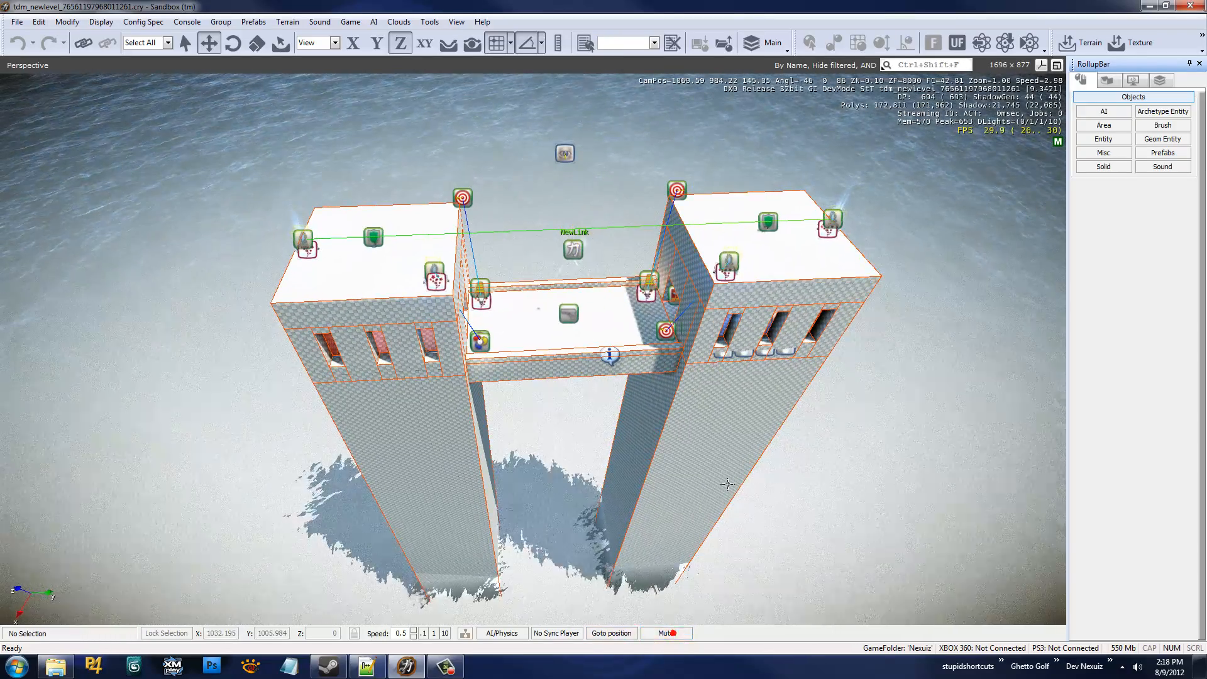
{"action": "key", "text": "w"}
{"action": "right_click_drag", "start_coordinate": [719, 456], "coordinate": [719, 458]}
{"action": "key", "text": "d"}
{"action": "key", "text": "s"}
{"action": "key", "text": "a"}
- Create a new layer named AI PATHING and freeze the objects of all other layers
{"action": "left_click", "coordinate": [1159, 80]}
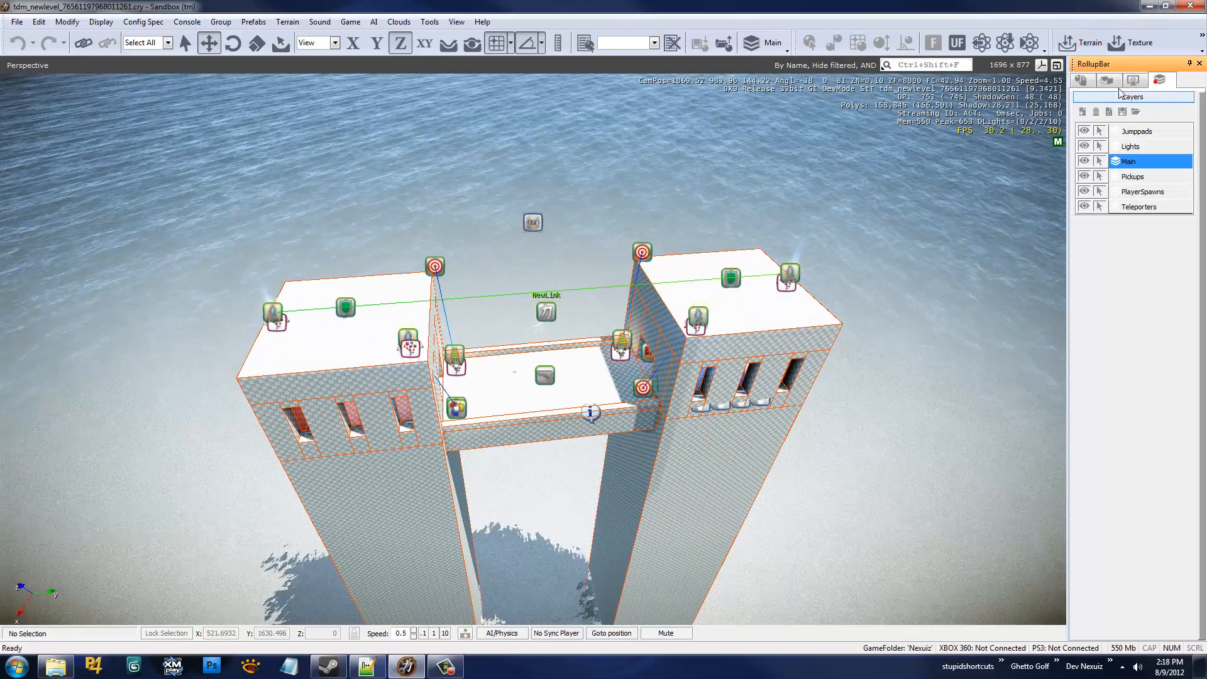
{"action": "left_click", "coordinate": [1082, 112]}
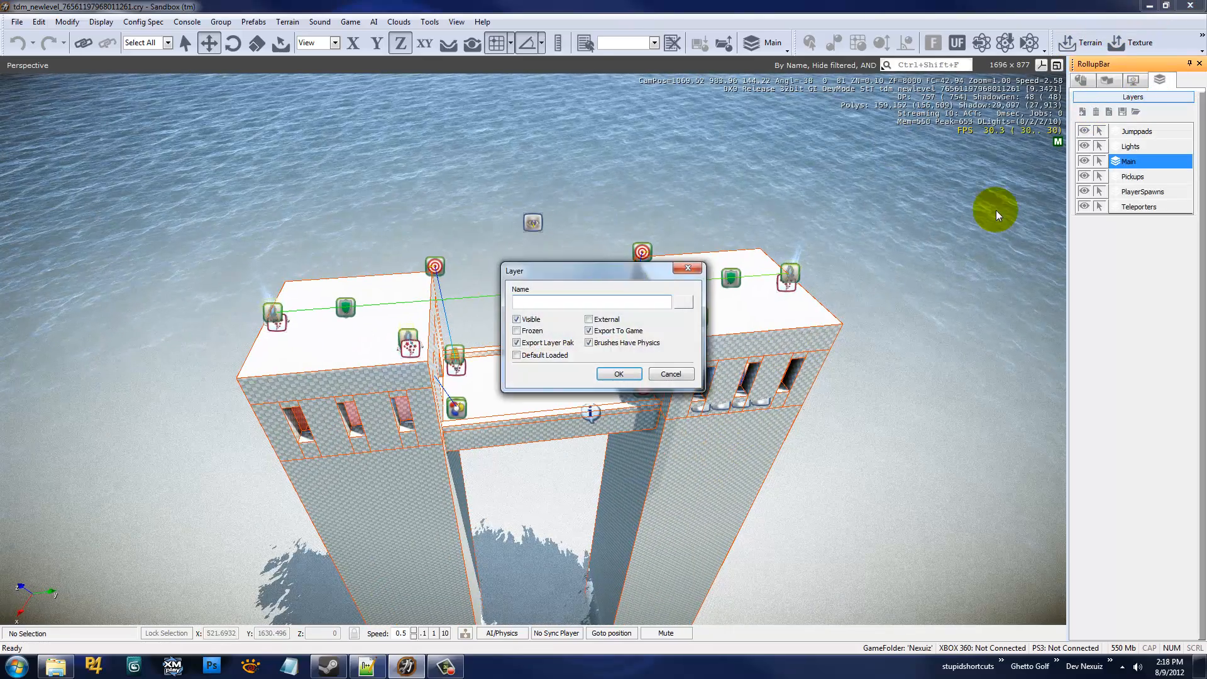
{"action": "type", "text": "AI PATHING"}
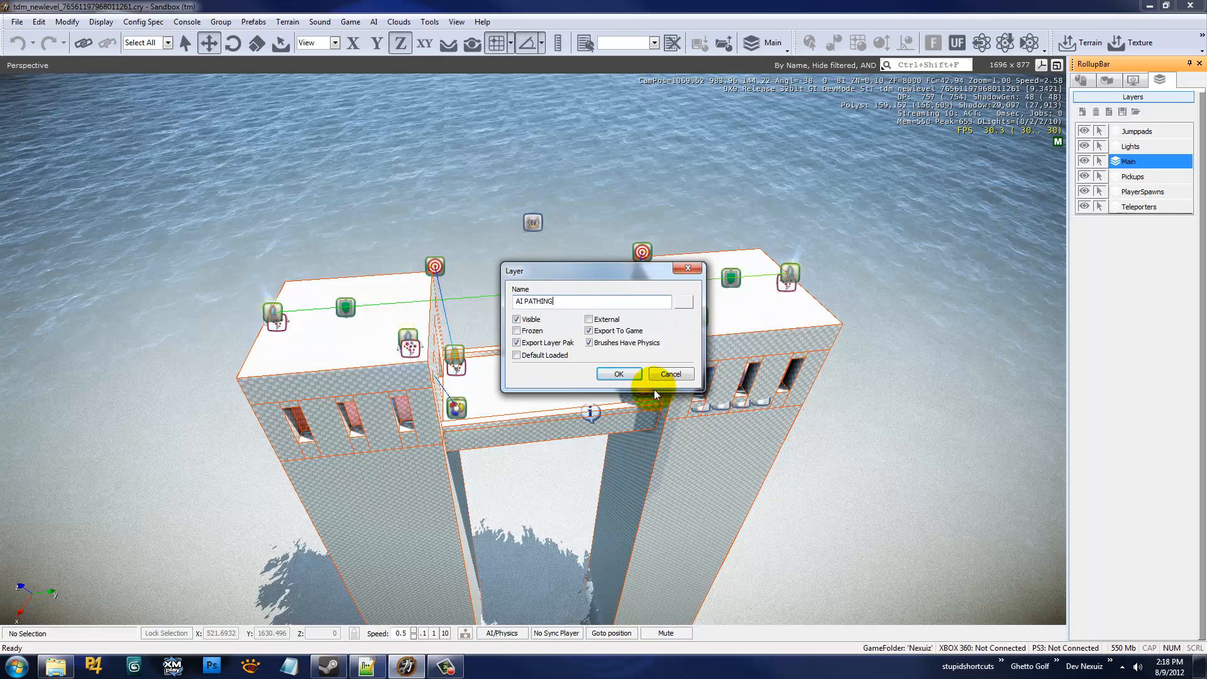
{"action": "left_click", "coordinate": [618, 373]}
{"action": "left_click", "coordinate": [1143, 132]}
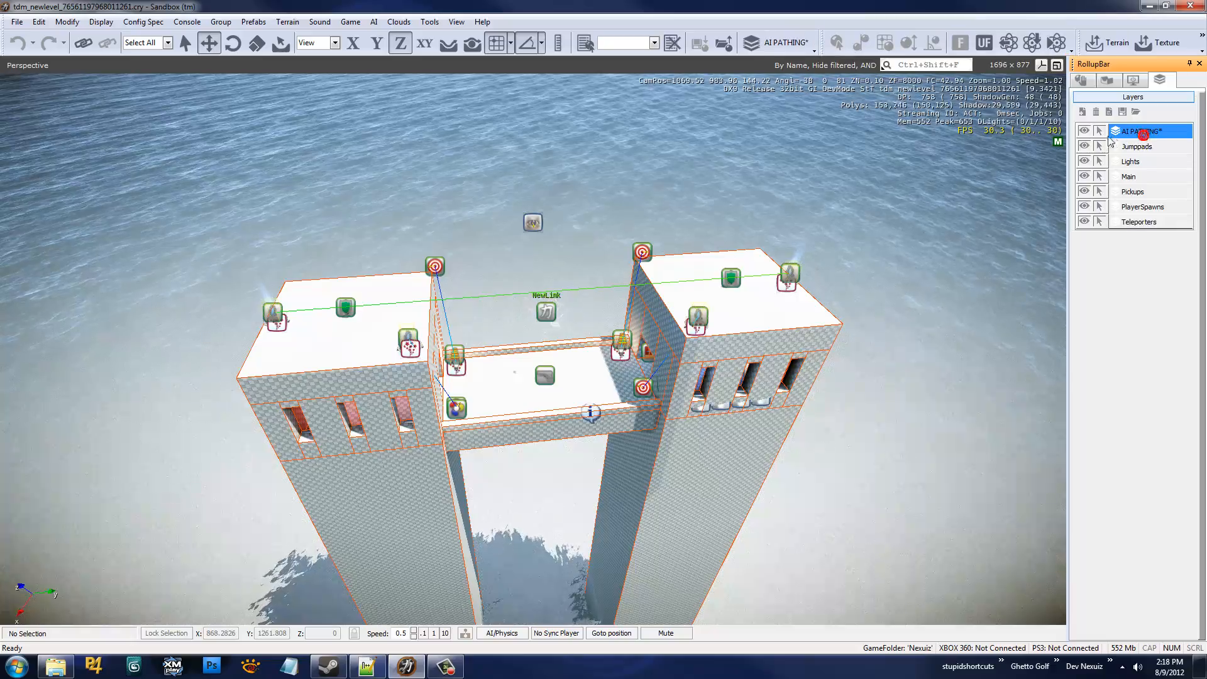
{"action": "left_click", "coordinate": [1102, 131]}
- Begin an AI NavigationModifier area on the AI PATHING layer, with the grid snap size set to 8
{"action": "left_click", "coordinate": [1086, 82]}
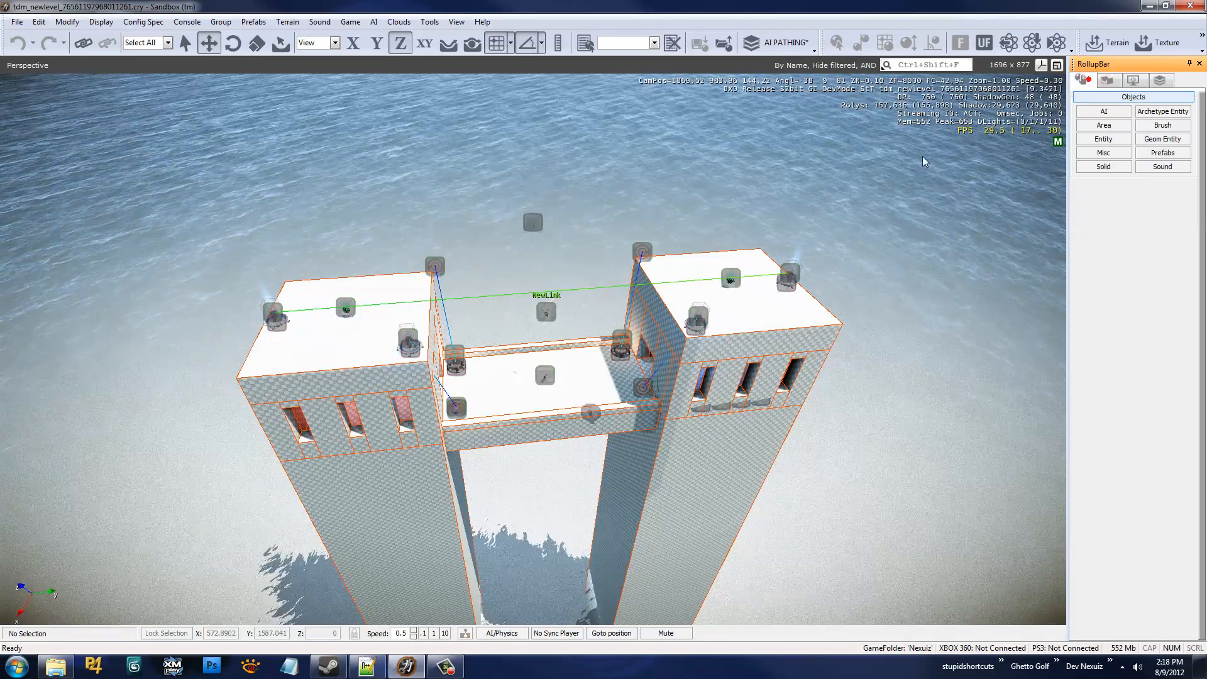
{"action": "right_click_drag", "start_coordinate": [918, 170], "coordinate": [916, 172]}
{"action": "key", "text": "w"}
{"action": "key", "text": "s"}
{"action": "key", "text": "d"}
{"action": "key", "text": "a"}
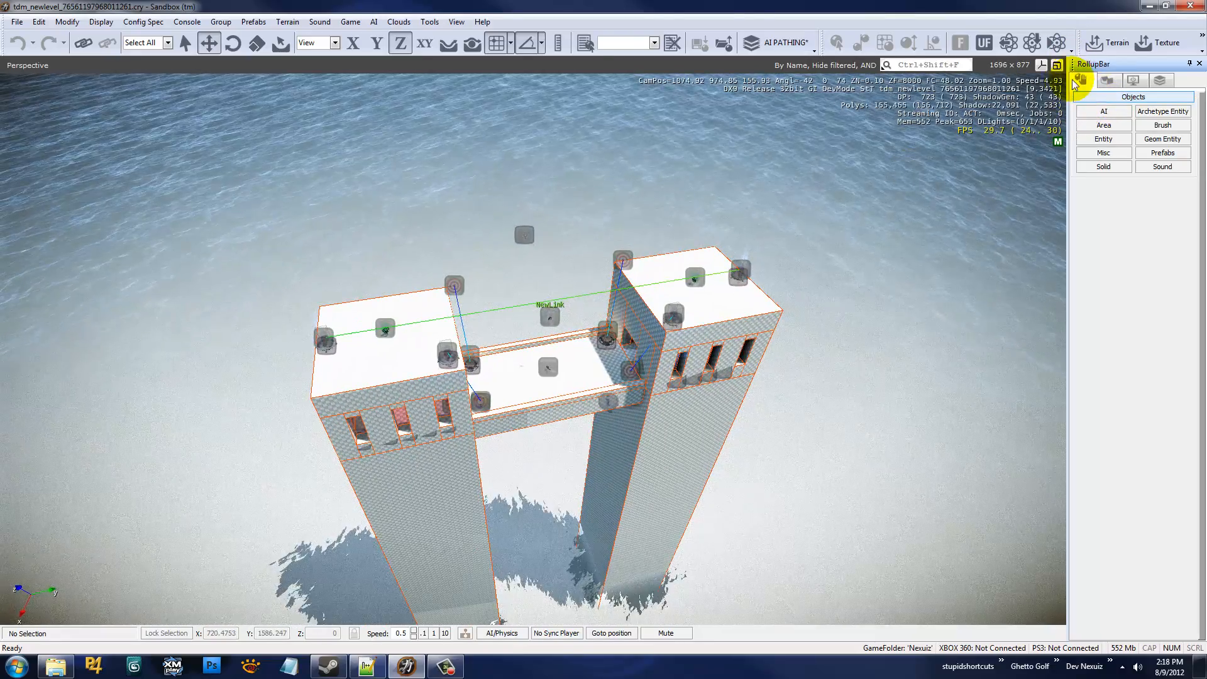
{"action": "left_click", "coordinate": [1106, 112]}
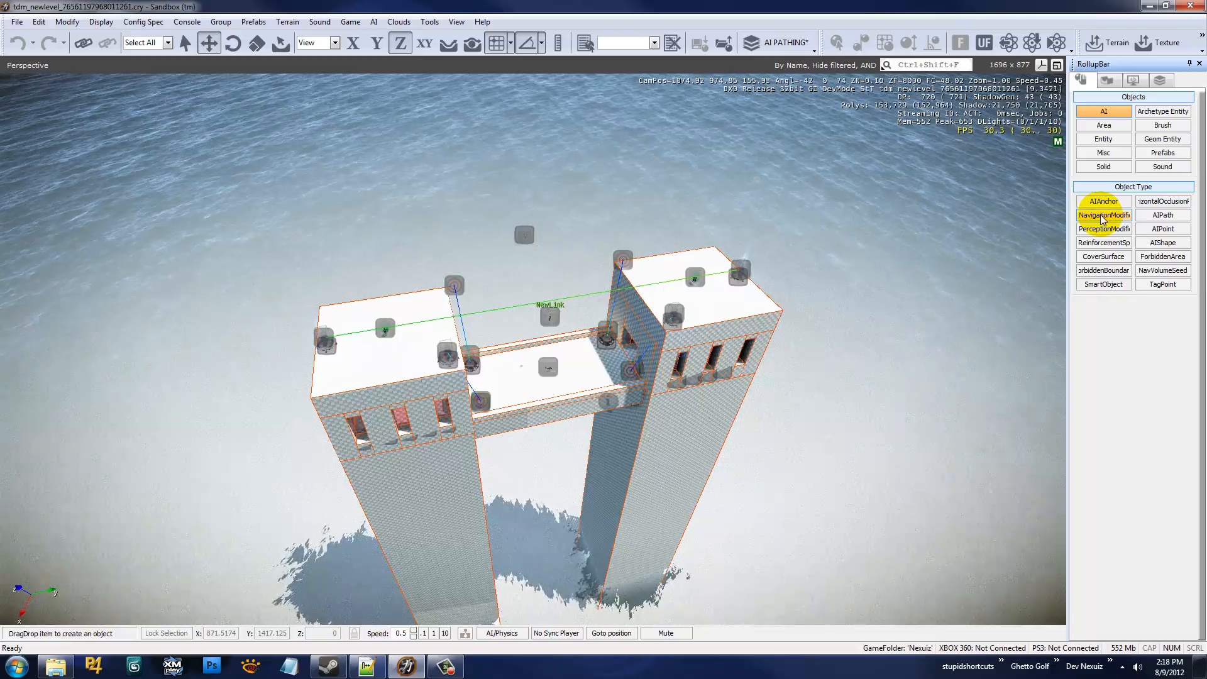
{"action": "left_click", "coordinate": [1104, 215]}
{"action": "left_click", "coordinate": [249, 467]}
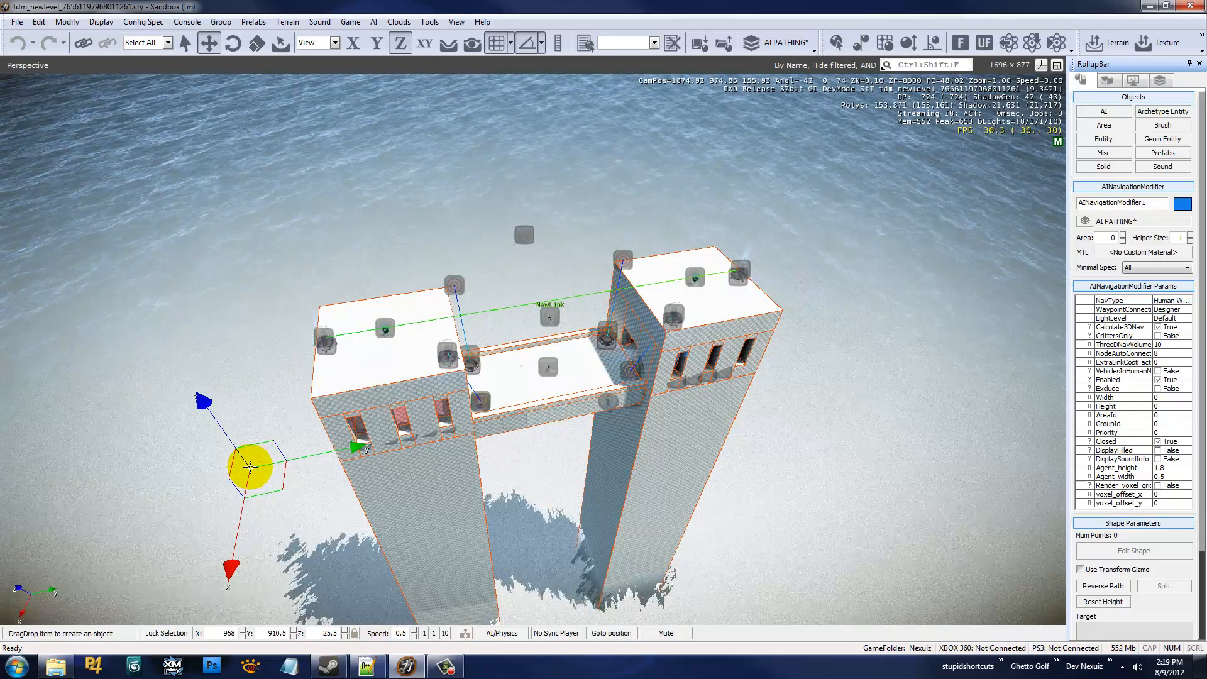
{"action": "left_click_drag", "start_coordinate": [249, 467], "coordinate": [452, 57]}
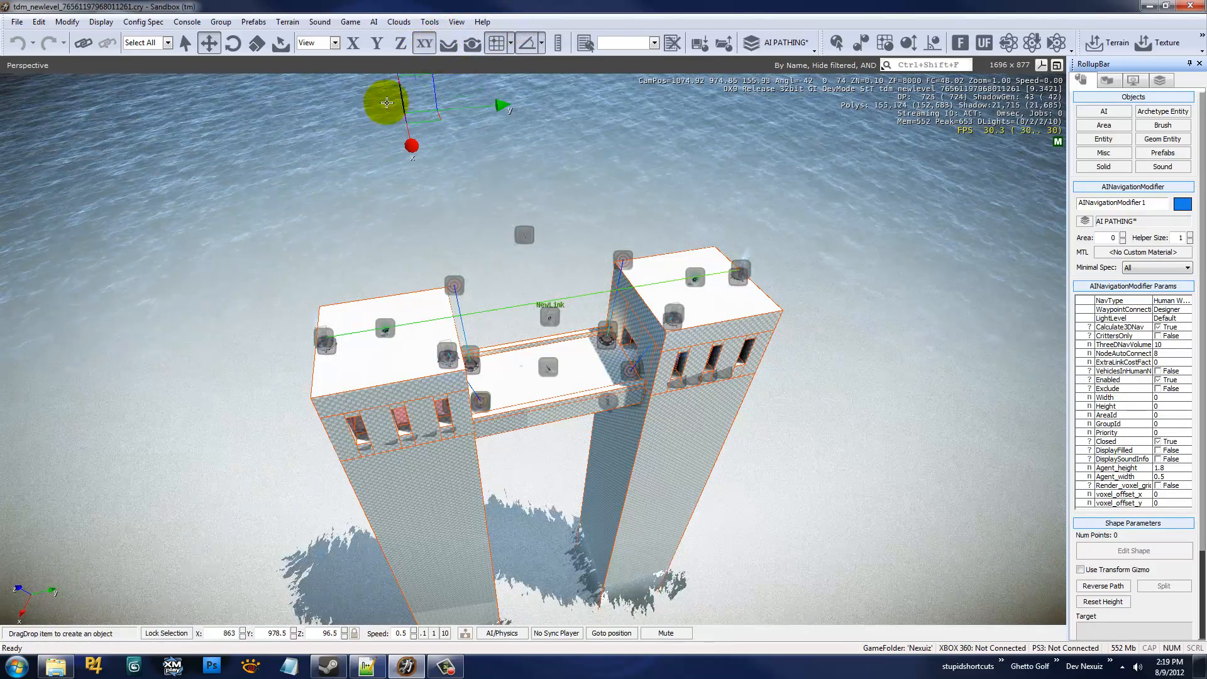
{"action": "right_click_drag", "start_coordinate": [406, 169], "coordinate": [382, 180]}
{"action": "key", "text": "s"}
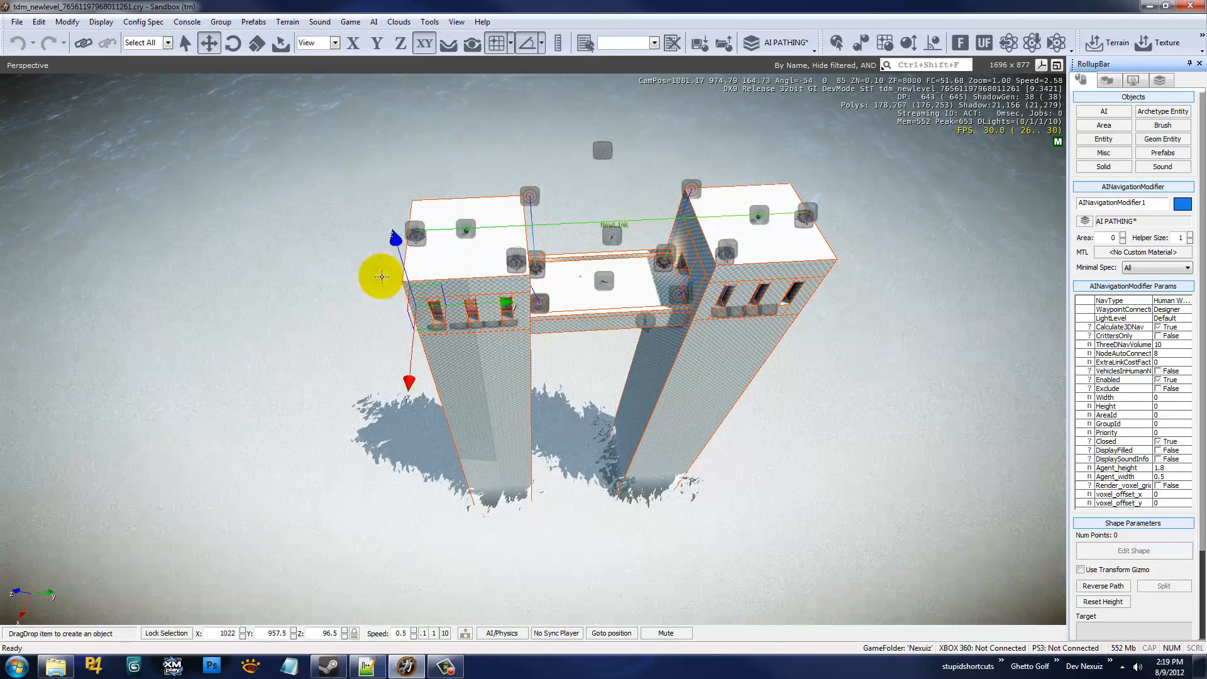
{"action": "left_click", "coordinate": [510, 42]}
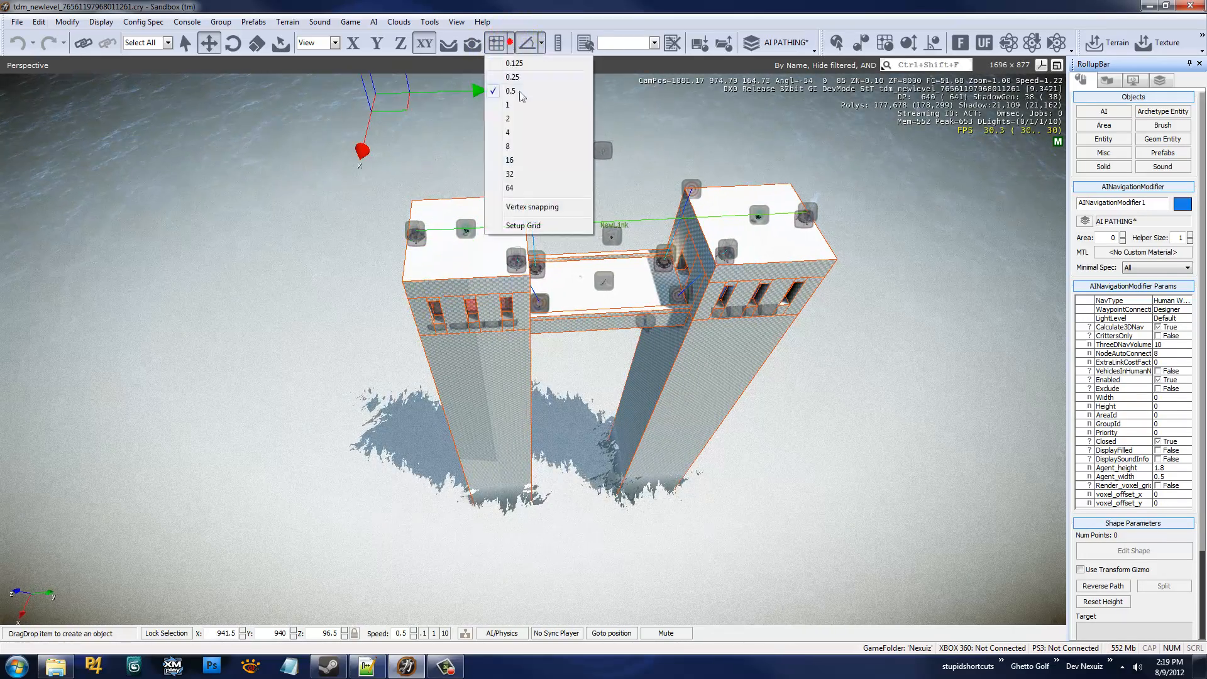
{"action": "left_click", "coordinate": [525, 146]}
- Draw the navigation area as a closed four-point shape around both towers, starting at about X 1008, Y 944
{"action": "right_click_drag", "start_coordinate": [400, 232], "coordinate": [406, 234]}
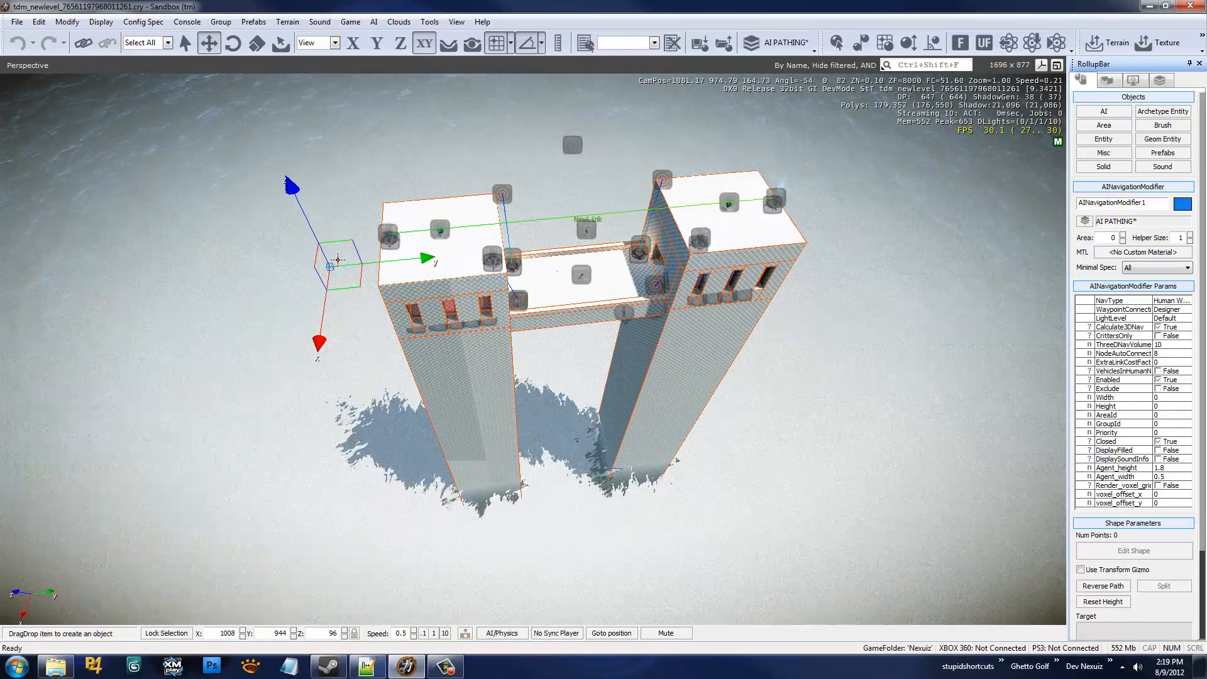
{"action": "left_click", "coordinate": [287, 567]}
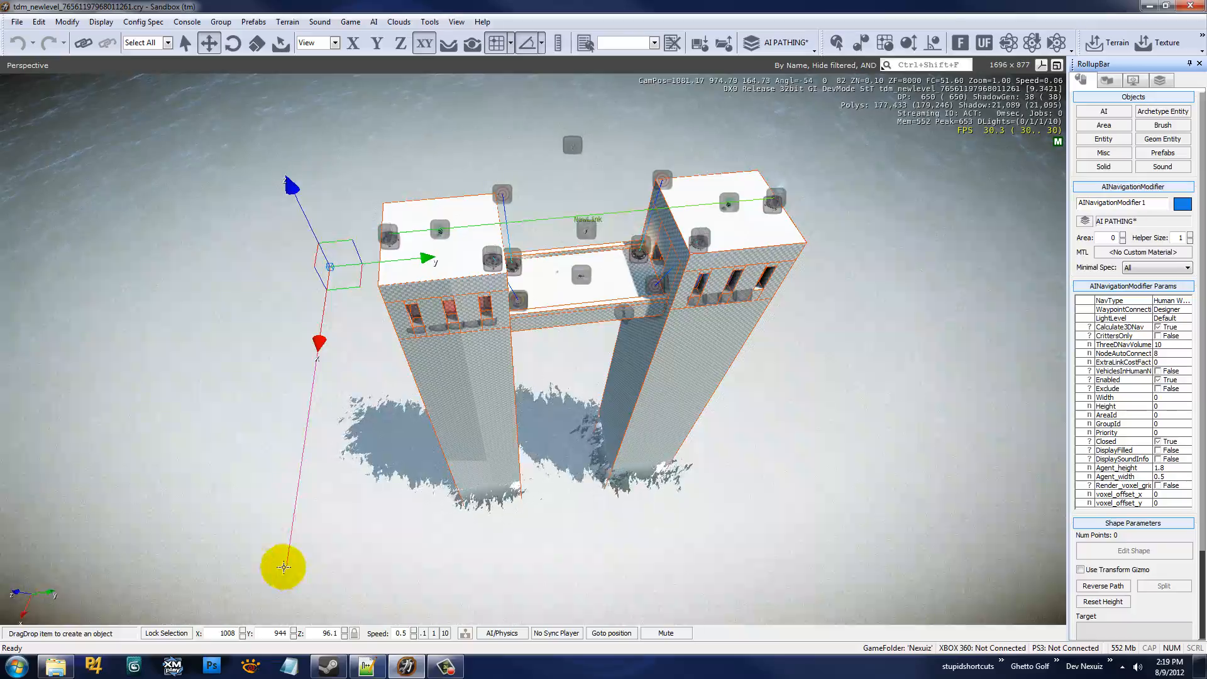
{"action": "left_click", "coordinate": [798, 492]}
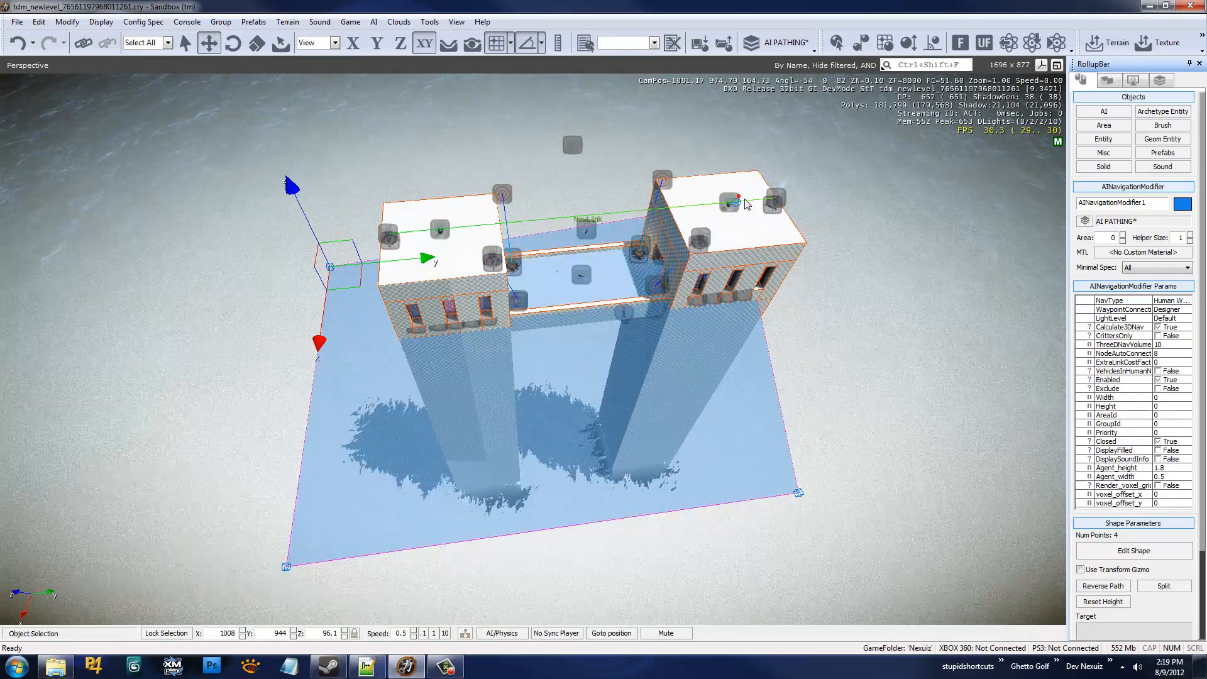
{"action": "double_click", "coordinate": [739, 196]}
- Move the navigation area to X 1000 and pull two of its corner points outward so that it surrounds both towers
{"action": "right_click_drag", "start_coordinate": [833, 293], "coordinate": [833, 292]}
{"action": "key", "text": "w"}
{"action": "key", "text": "d"}
{"action": "key", "text": "d"}
{"action": "key", "text": "s"}
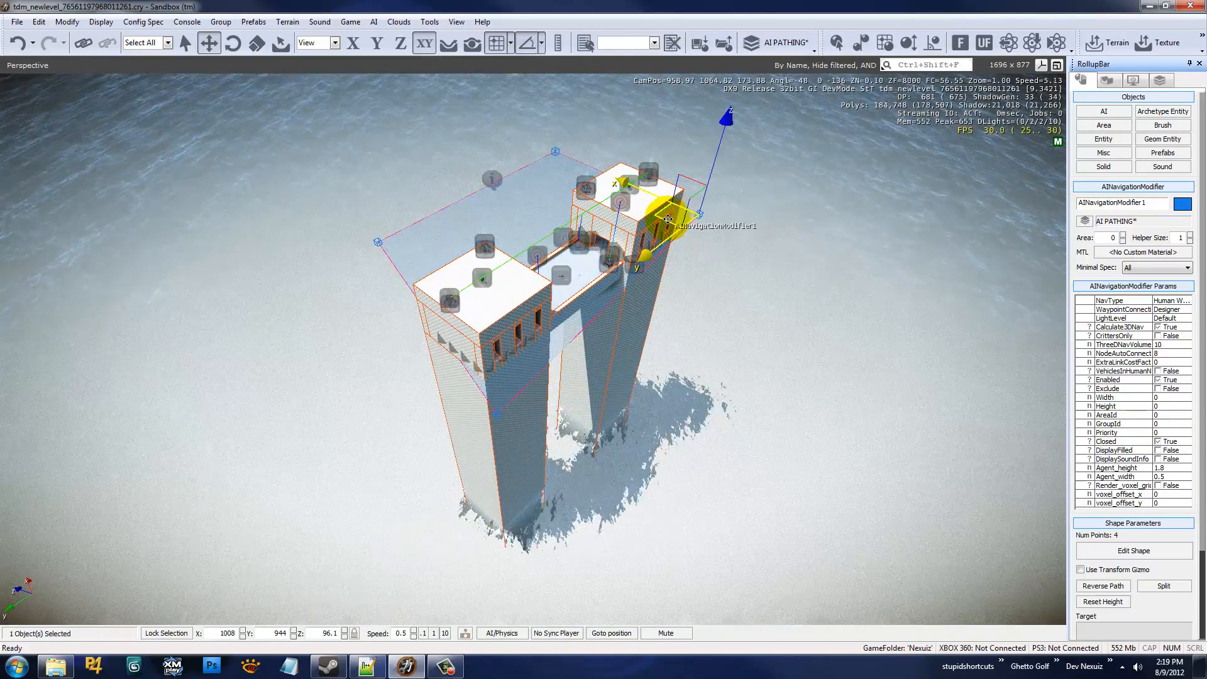
{"action": "left_click_drag", "start_coordinate": [671, 221], "coordinate": [701, 231]}
{"action": "left_click", "coordinate": [1097, 550]}
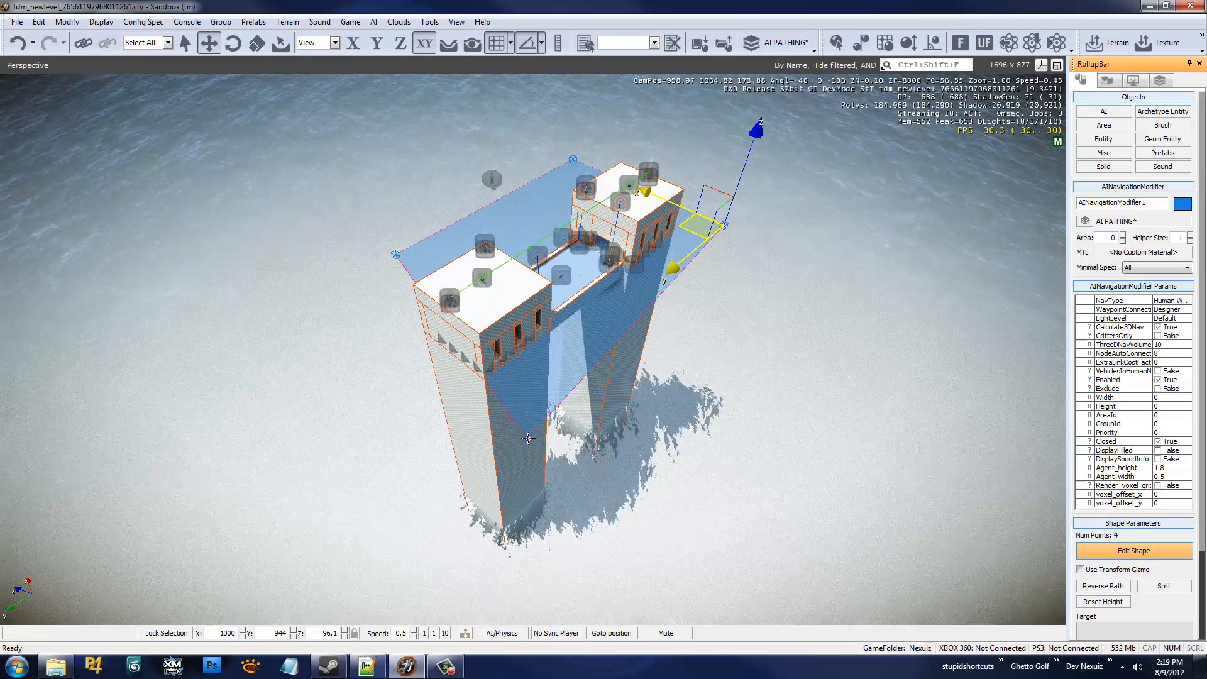
{"action": "left_click_drag", "start_coordinate": [527, 437], "coordinate": [442, 512]}
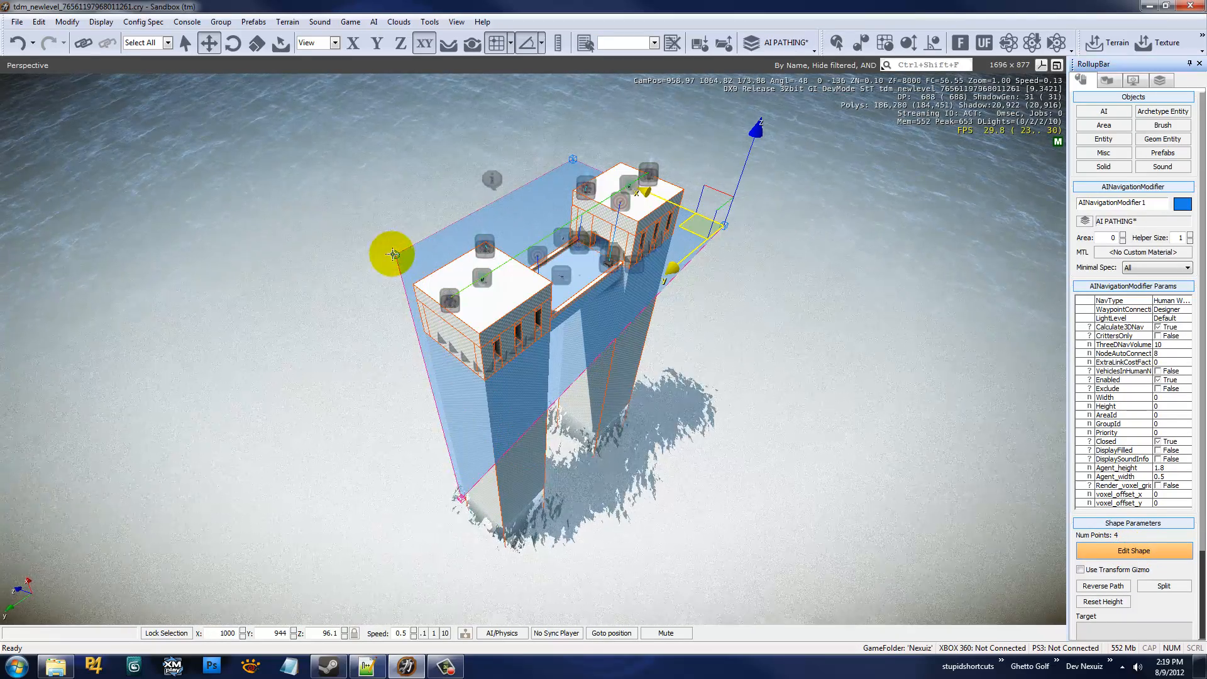
{"action": "left_click_drag", "start_coordinate": [391, 258], "coordinate": [275, 338]}
- Lower the navigation area down the towers to Z 80.1 and deselect it
{"action": "key", "text": "w"}
{"action": "right_click_drag", "start_coordinate": [454, 323], "coordinate": [456, 323]}
{"action": "key", "text": "d"}
{"action": "key", "text": "d"}
{"action": "key", "text": "w"}
{"action": "key", "text": "s"}
{"action": "key", "text": "a"}
{"action": "key", "text": "Escape"}
{"action": "left_click_drag", "start_coordinate": [614, 221], "coordinate": [597, 405]}
{"action": "left_click", "coordinate": [726, 349]}
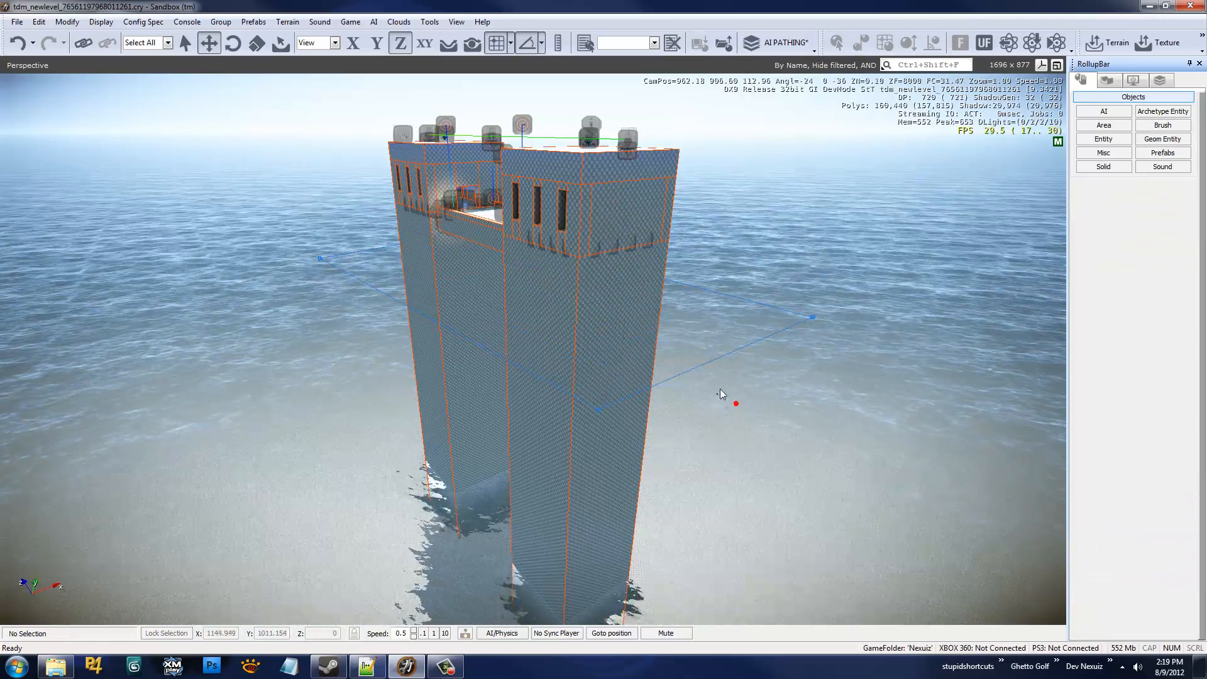
- Set the navigation modifier's WaypointConnections parameter to Auto and deselect the area
{"action": "right_click_drag", "start_coordinate": [719, 394], "coordinate": [719, 402]}
{"action": "key", "text": "a"}
{"action": "key", "text": "s"}
{"action": "left_click", "coordinate": [611, 435]}
{"action": "right_click_drag", "start_coordinate": [733, 350], "coordinate": [734, 352]}
{"action": "key", "text": "w"}
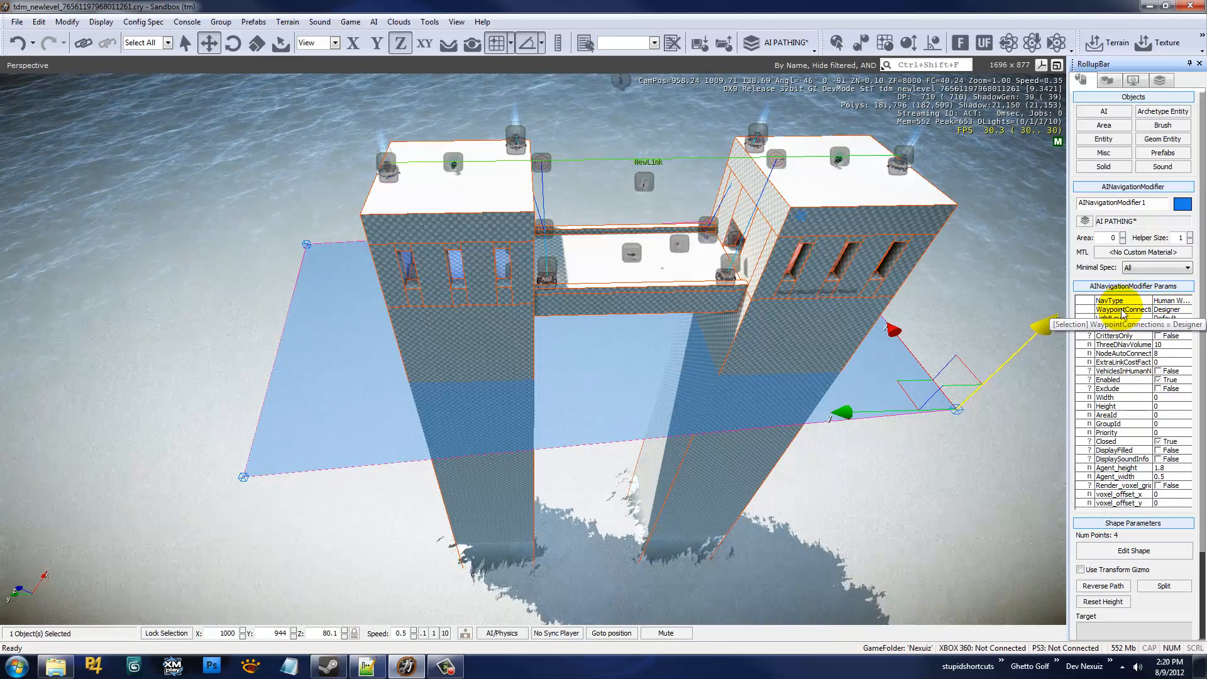
{"action": "left_click", "coordinate": [1167, 309]}
{"action": "left_click", "coordinate": [1168, 310]}
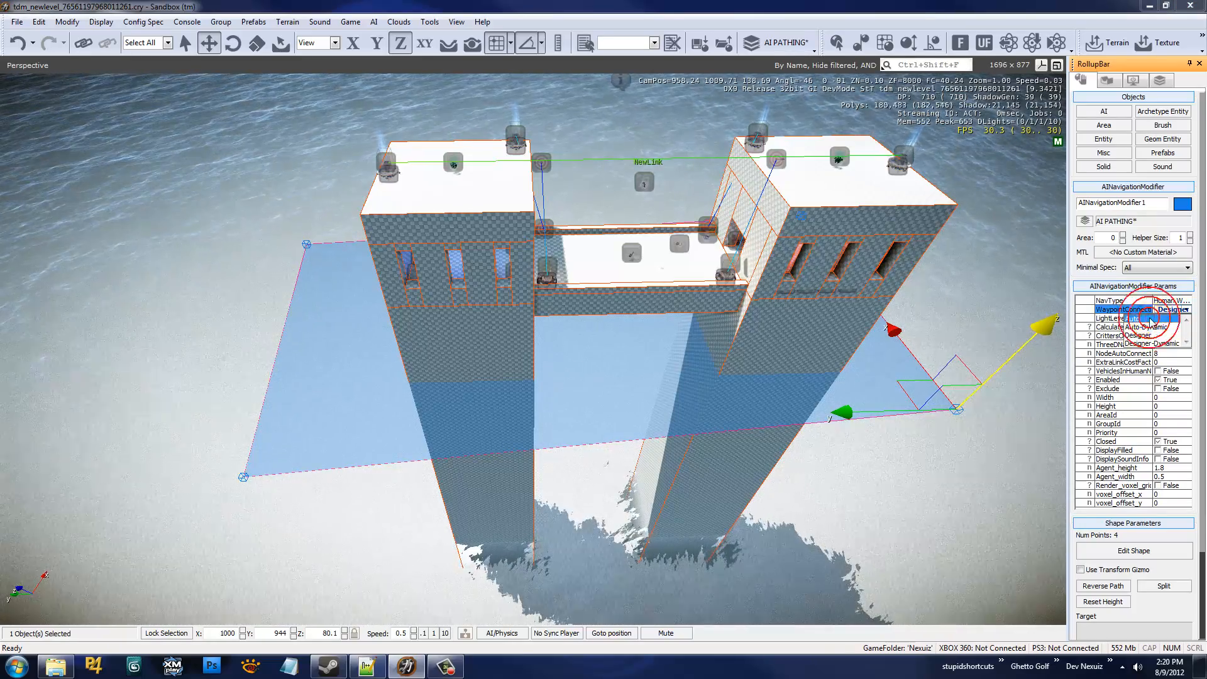
{"action": "left_click", "coordinate": [904, 496]}
- Place an AIPoint of type Waypoint and move it onto the roof of the near tower at X 1008, Y 1016, Z 112
{"action": "scroll", "coordinate": [635, 393], "scroll_direction": "up", "scroll_amount": 3}
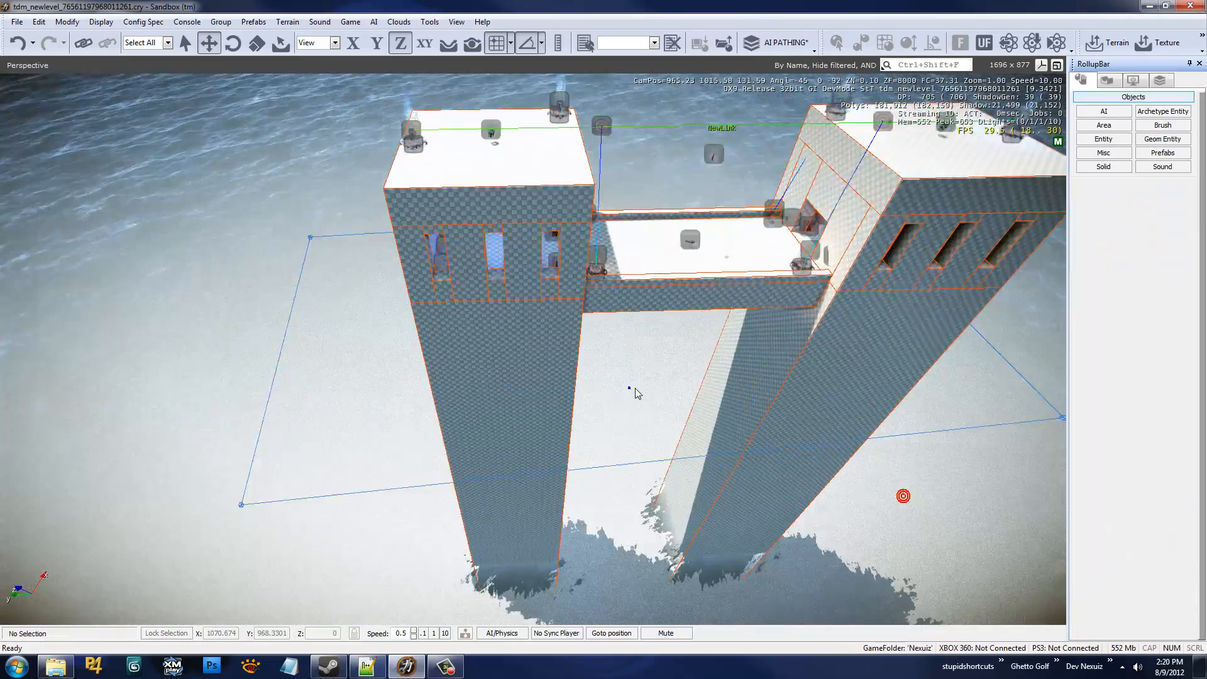
{"action": "key", "text": "s"}
{"action": "mouse_move", "coordinate": [635, 388]}
{"action": "right_mouse_down"}
{"action": "mouse_move", "coordinate": [628, 396]}
{"action": "mouse_move", "coordinate": [633, 387]}
{"action": "right_mouse_up"}
{"action": "key", "text": "w"}
{"action": "key", "text": "s"}
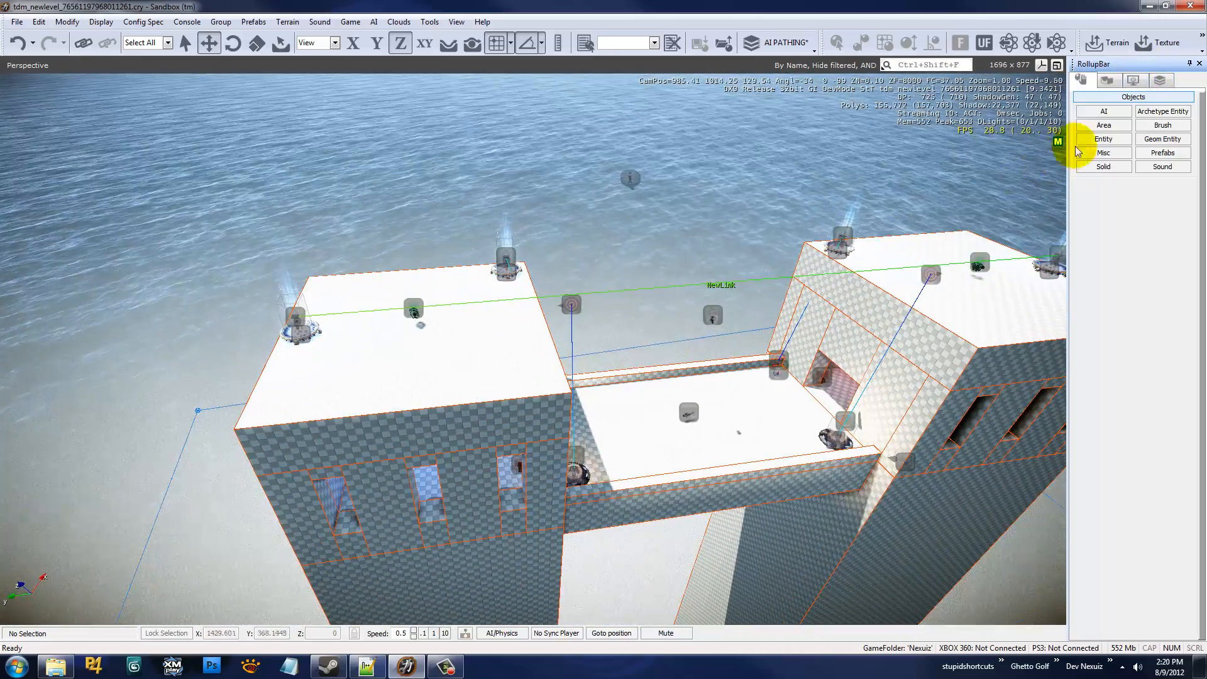
{"action": "left_click", "coordinate": [1103, 111]}
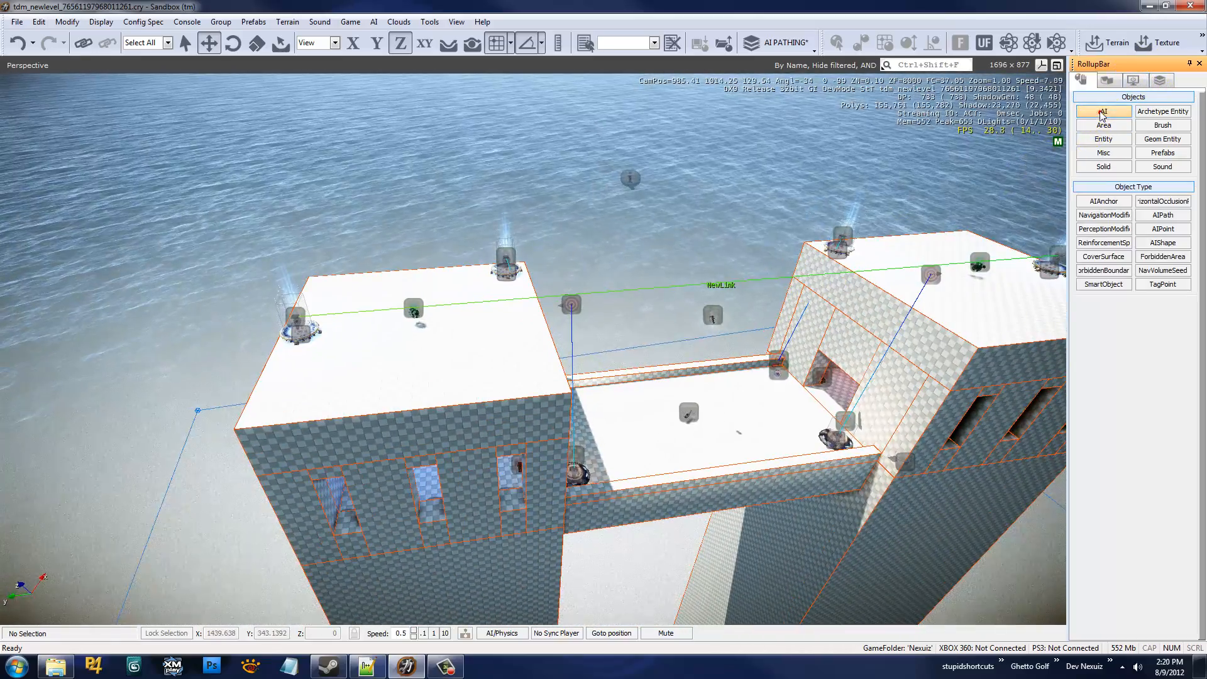
{"action": "left_click", "coordinate": [1163, 229]}
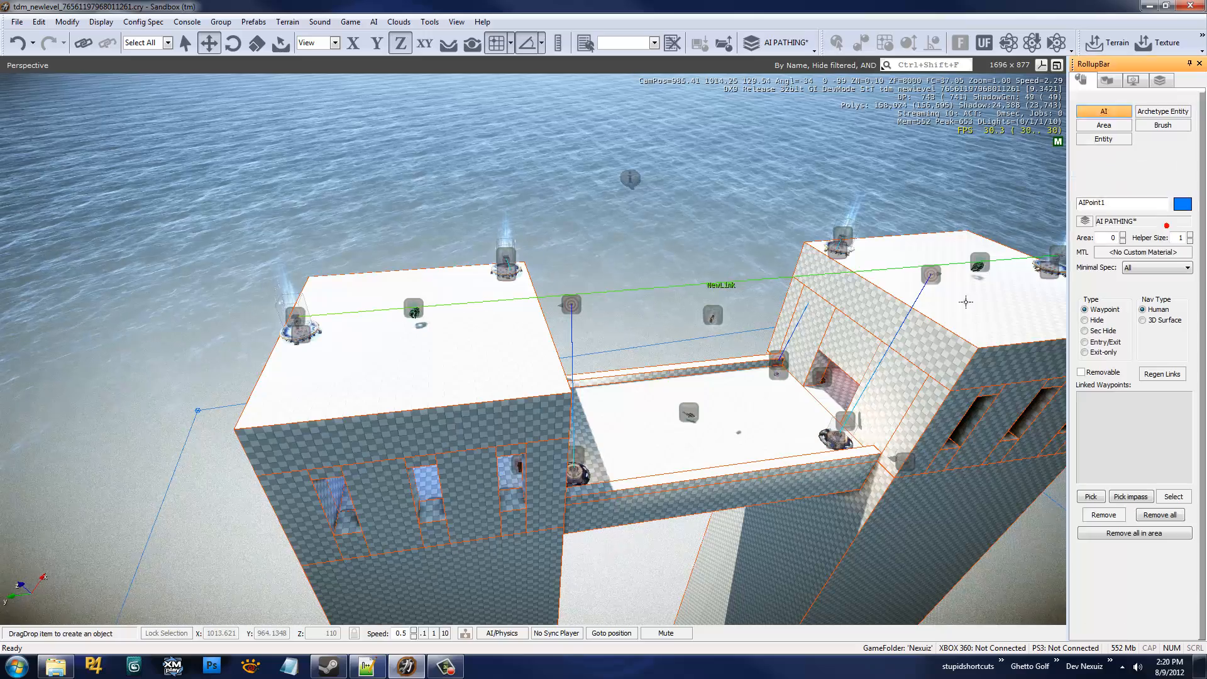
{"action": "left_click", "coordinate": [571, 391]}
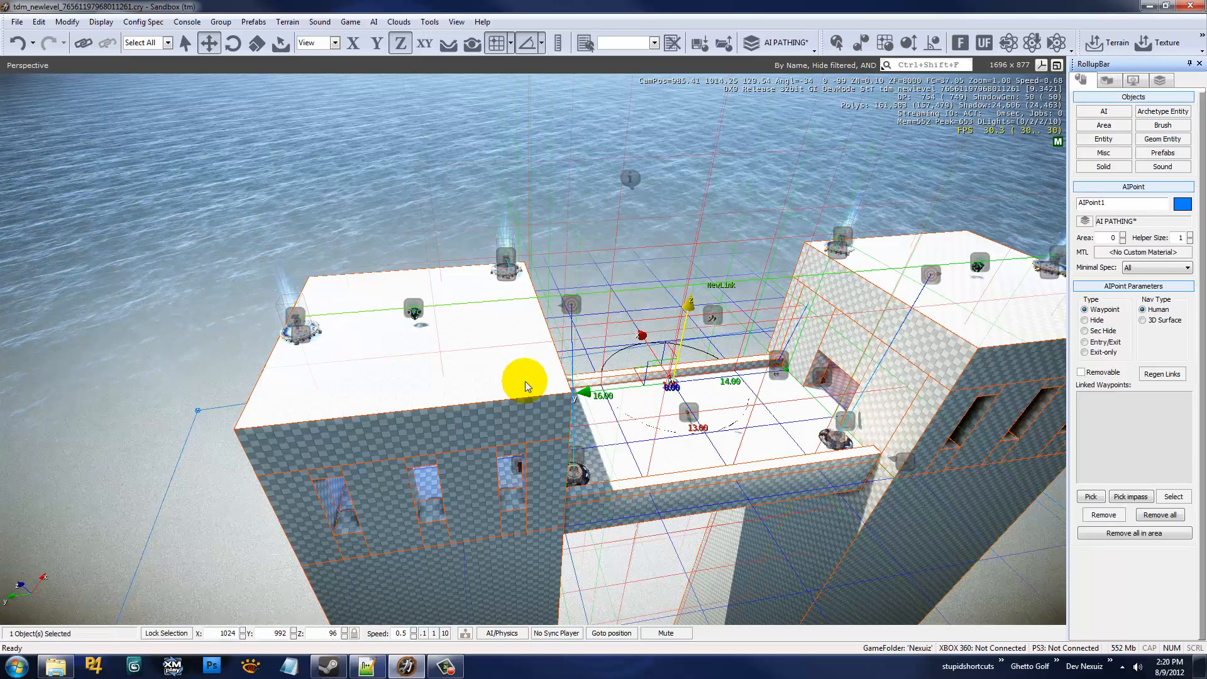
{"action": "right_click_drag", "start_coordinate": [542, 361], "coordinate": [542, 361]}
{"action": "key", "text": "w"}
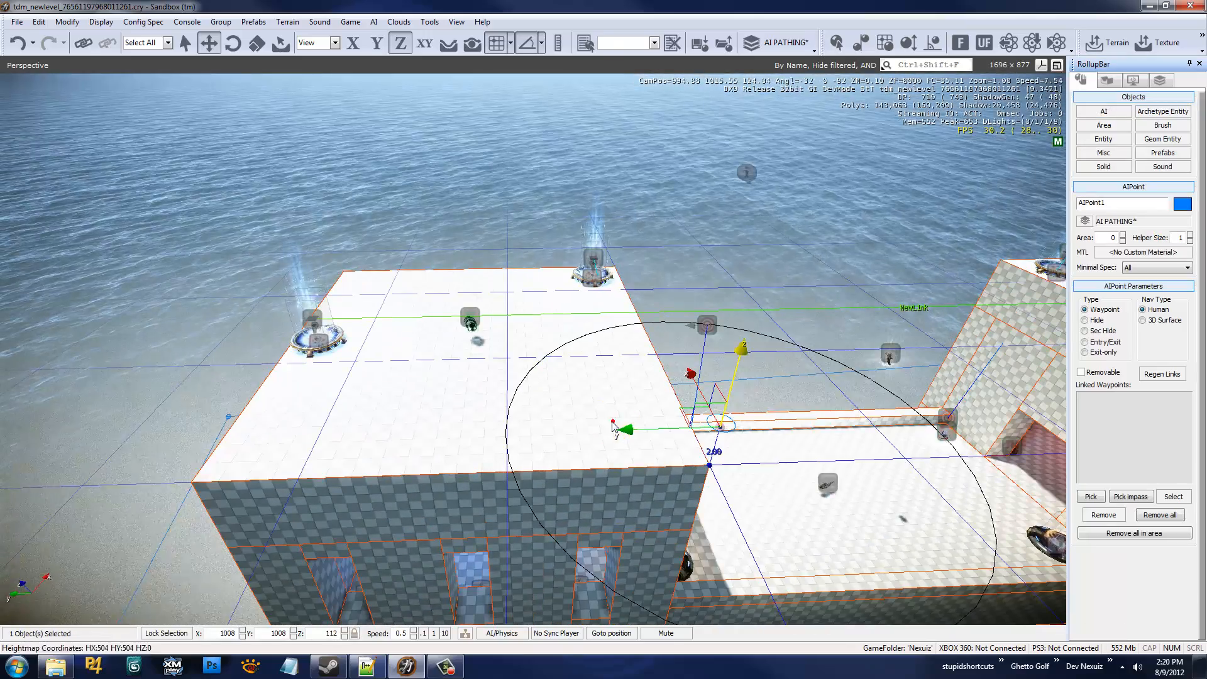
{"action": "left_click", "coordinate": [565, 436], "text": "ctrl+shift"}
- Change the grid snap size to 1 and move the waypoint toward the roof corner beside the bridge, at X 1009, Y 1010, Z 110
{"action": "key", "text": "s"}
{"action": "key", "text": "w"}
{"action": "right_click_drag", "start_coordinate": [526, 437], "coordinate": [525, 437]}
{"action": "key", "text": "s"}
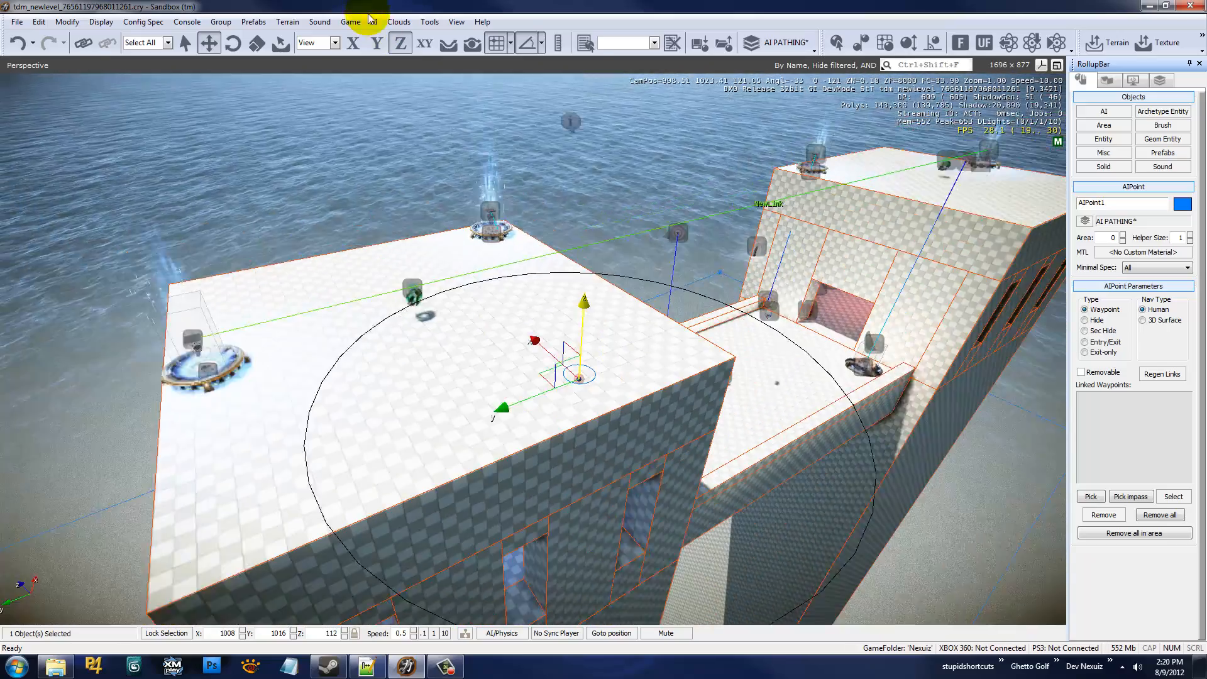
{"action": "left_click", "coordinate": [511, 44]}
{"action": "left_click", "coordinate": [533, 106]}
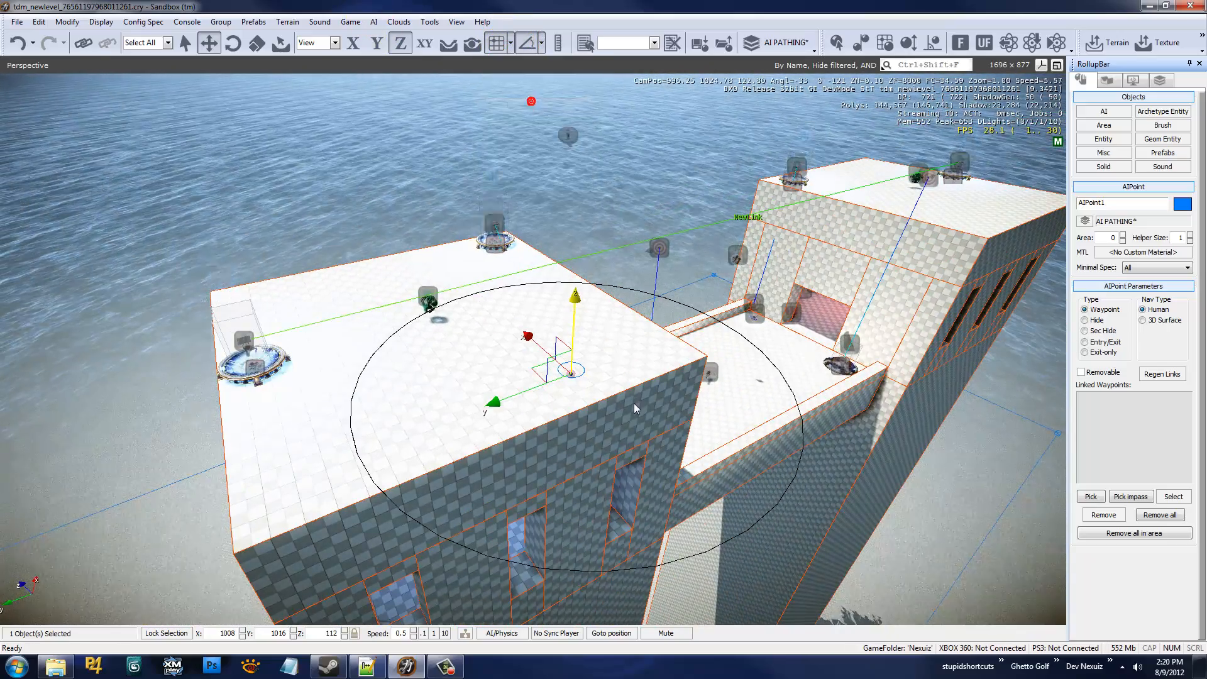
{"action": "left_click", "coordinate": [650, 361], "text": "ctrl+shift"}
{"action": "right_click_drag", "start_coordinate": [640, 391], "coordinate": [577, 417]}
{"action": "key", "text": "w"}
{"action": "key", "text": "s"}
{"action": "left_click_drag", "start_coordinate": [708, 346], "coordinate": [732, 335]}
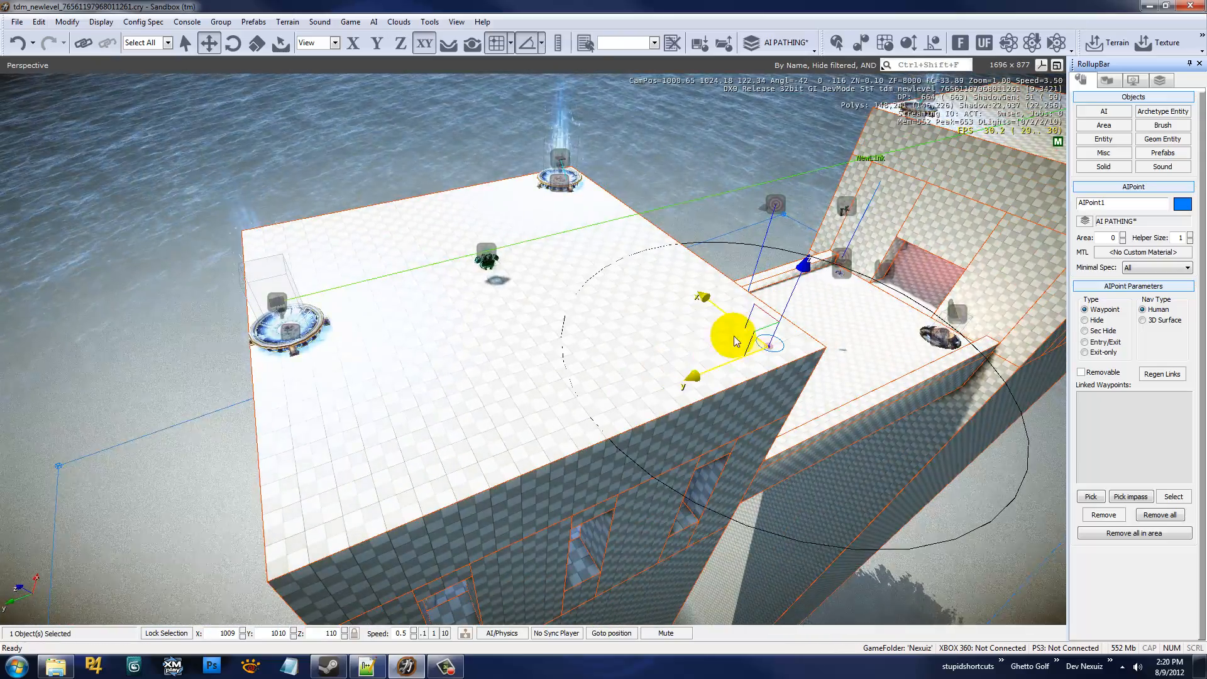
- Shift the waypoint closer to the roof's bridge-side corner, to Y 1009
{"action": "right_click_drag", "start_coordinate": [735, 337], "coordinate": [734, 336]}
{"action": "key", "text": "a"}
{"action": "key", "text": "w"}
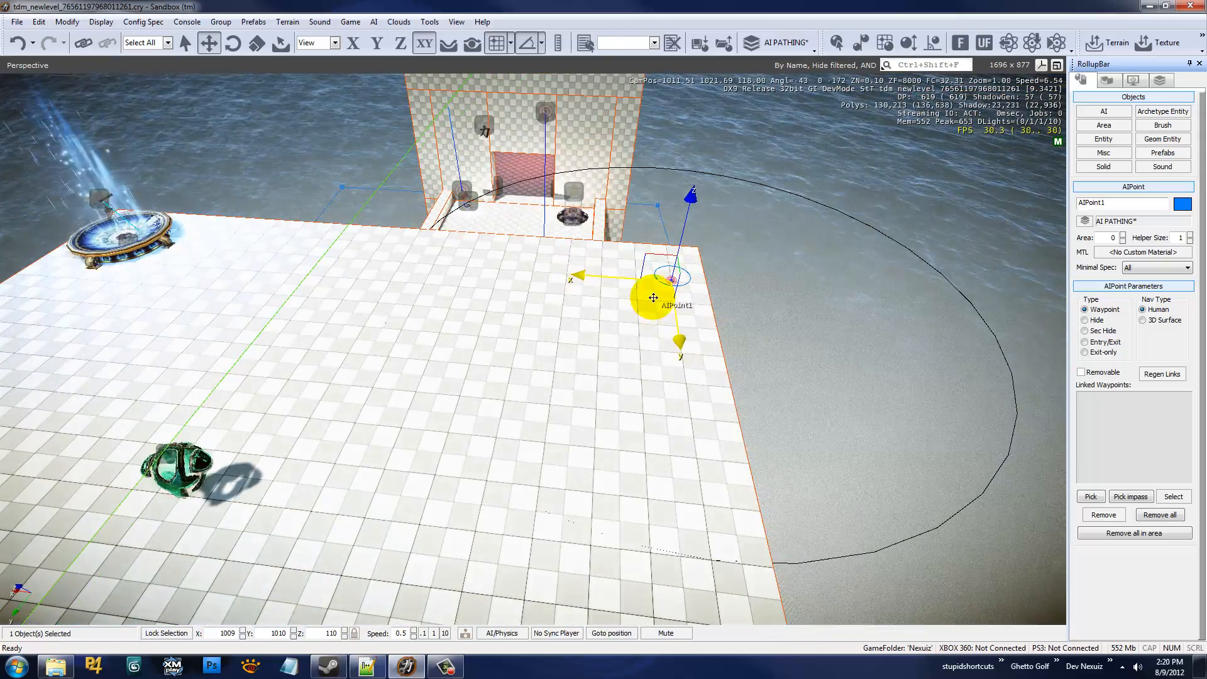
{"action": "left_click_drag", "start_coordinate": [653, 297], "coordinate": [631, 282]}
{"action": "key", "text": "w"}
{"action": "right_click_drag", "start_coordinate": [653, 304], "coordinate": [655, 305]}
{"action": "key", "text": "s"}
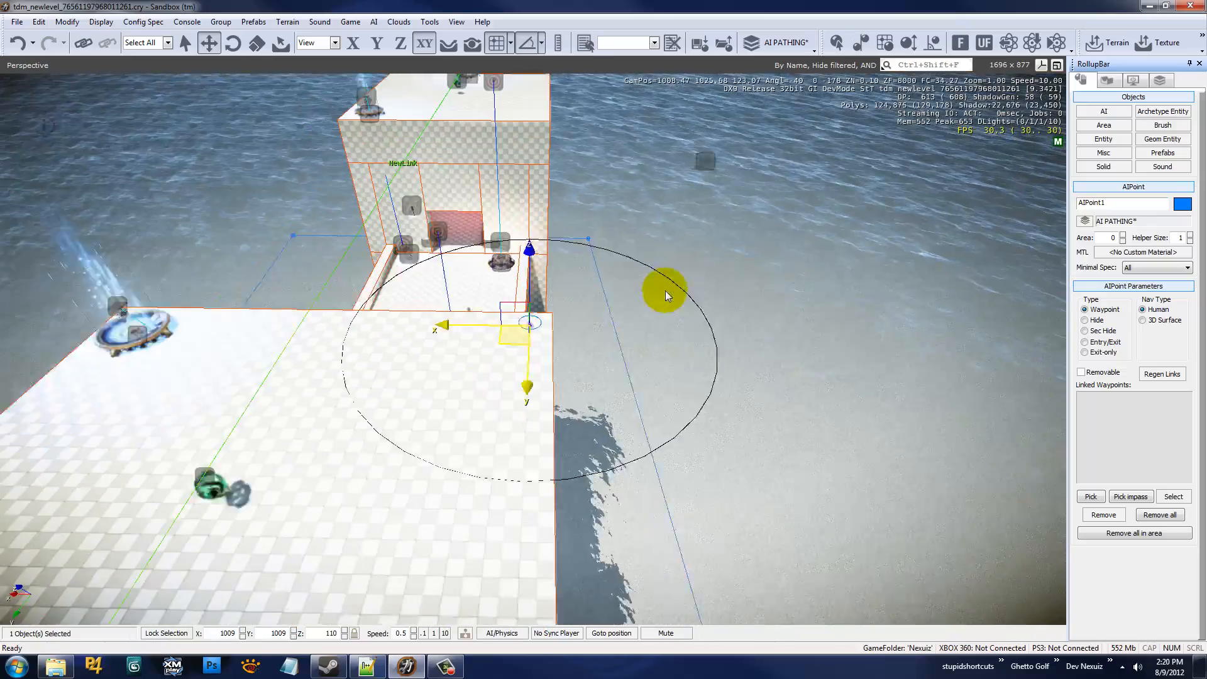
- Select the navigation modifier around the towers and check its WaypointConnections parameter
{"action": "key", "text": "a"}
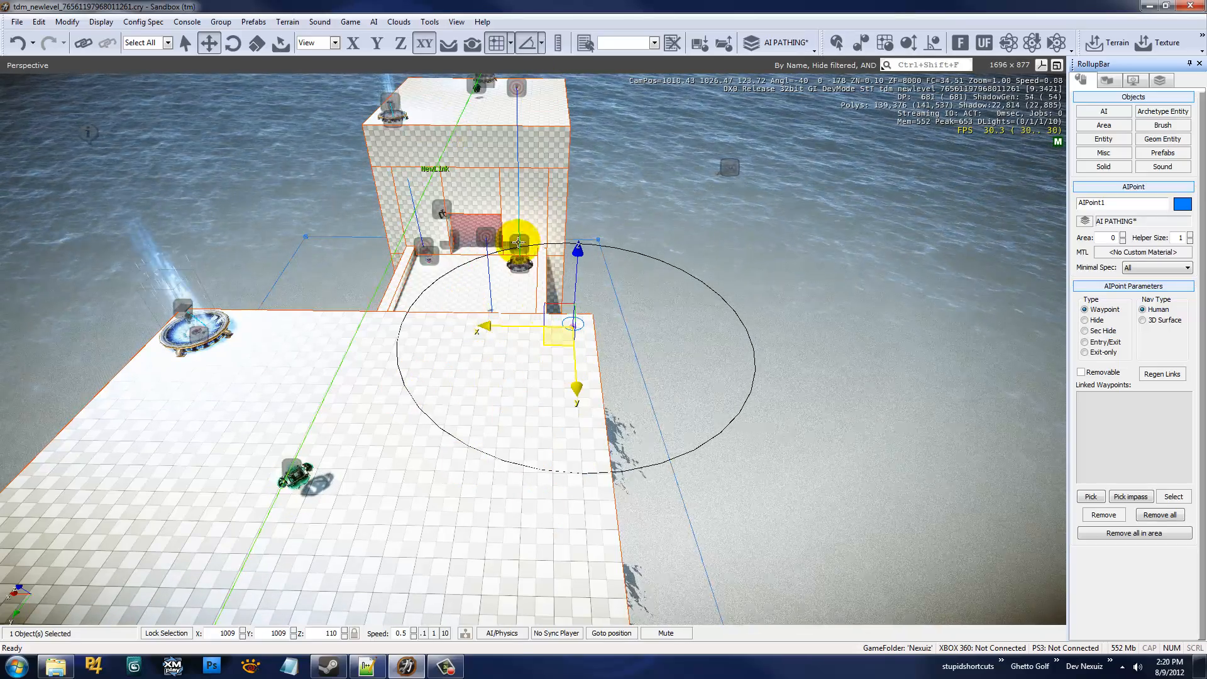
{"action": "left_click", "coordinate": [619, 322]}
{"action": "left_click", "coordinate": [622, 322]}
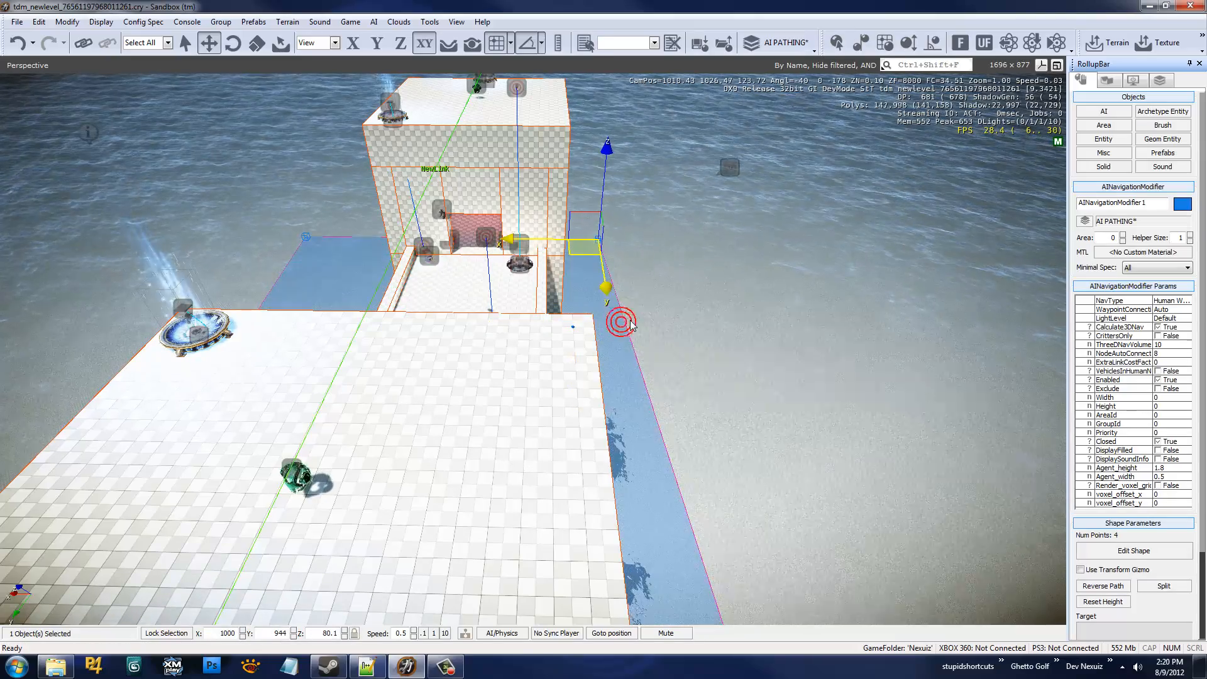
{"action": "left_click", "coordinate": [1165, 310]}
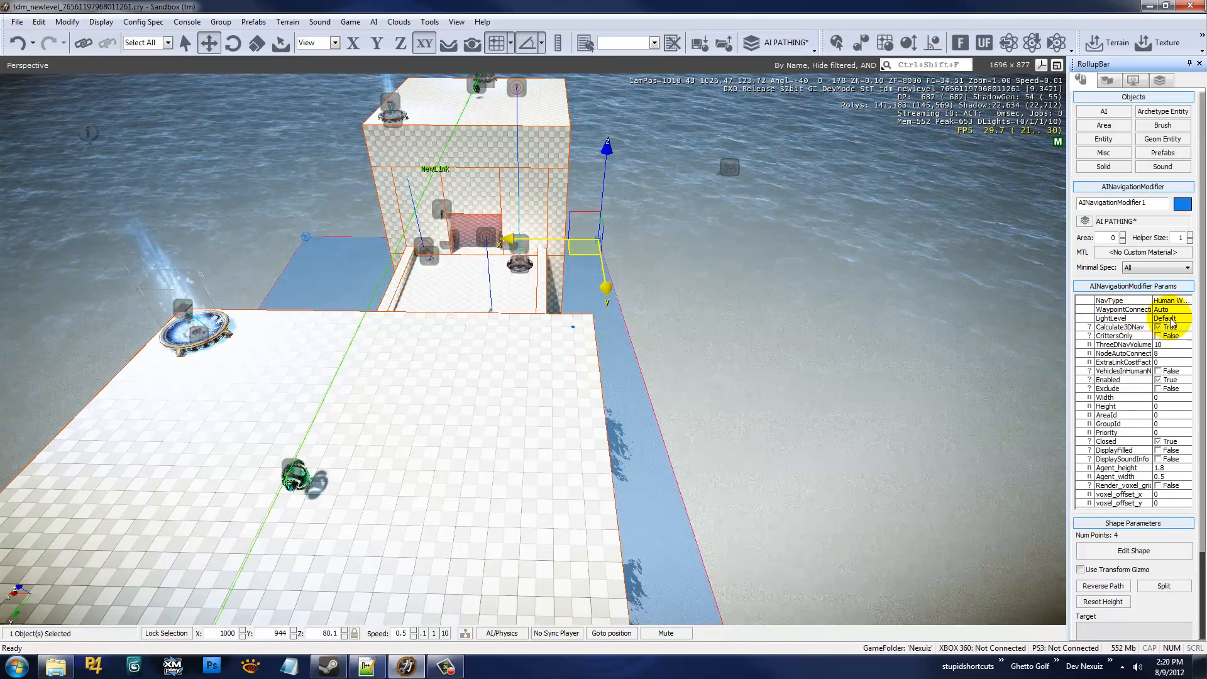
- Set the navigation modifier's WaypointConnections to Designer and check the roof waypoint
{"action": "left_click", "coordinate": [1167, 310]}
{"action": "left_click", "coordinate": [1153, 328]}
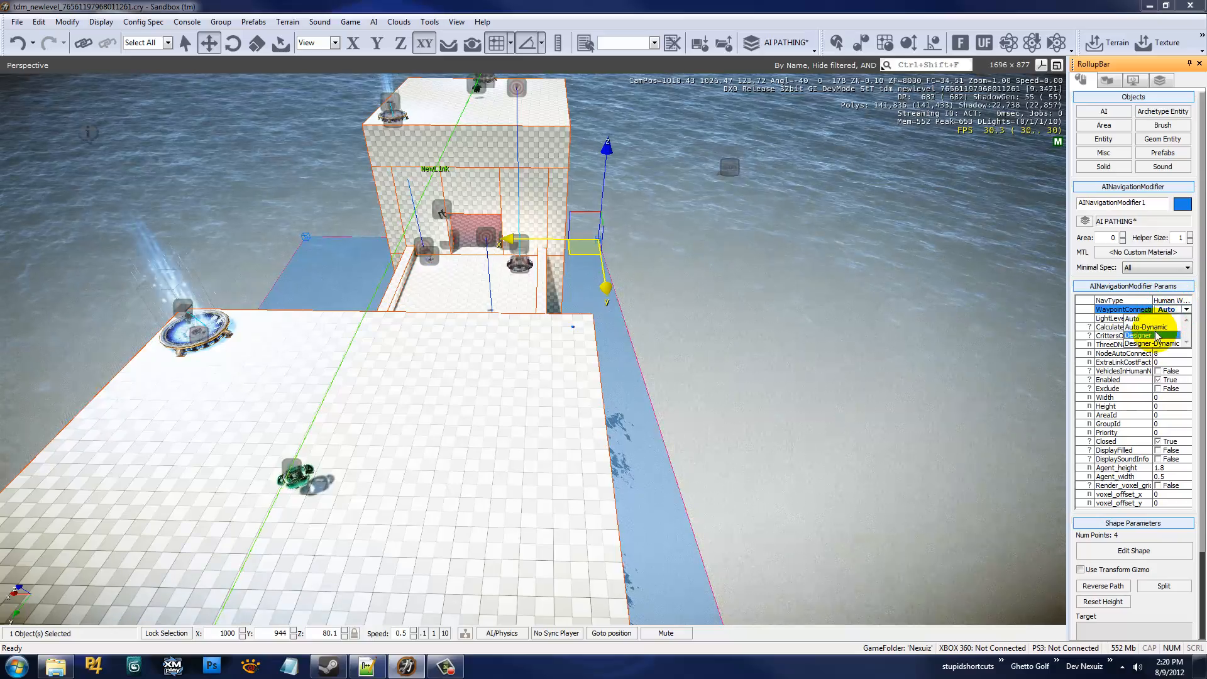
{"action": "left_click", "coordinate": [792, 322]}
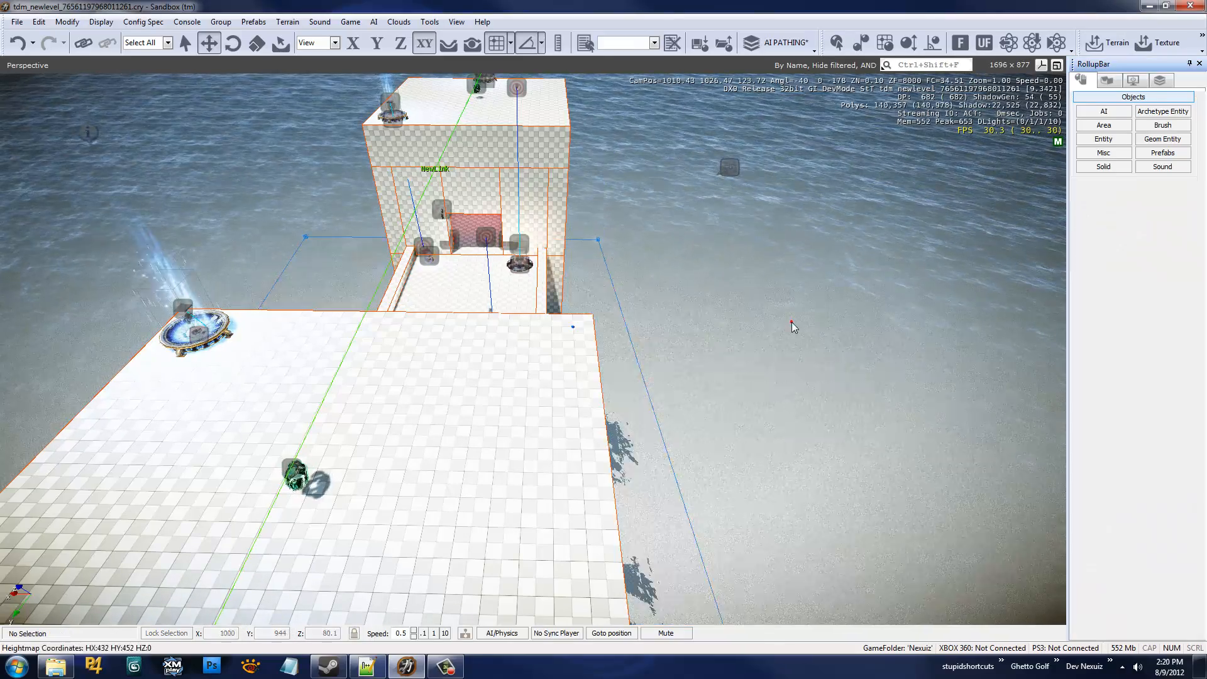
{"action": "left_click", "coordinate": [572, 326]}
{"action": "right_click_drag", "start_coordinate": [636, 349], "coordinate": [639, 349]}
{"action": "key", "text": "w"}
{"action": "key", "text": "s"}
{"action": "key", "text": "d"}
{"action": "key", "text": "a"}
{"action": "key", "text": "d"}
- Set the navigation modifier's WaypointConnections back to Auto and clear the selection
{"action": "left_click", "coordinate": [624, 347]}
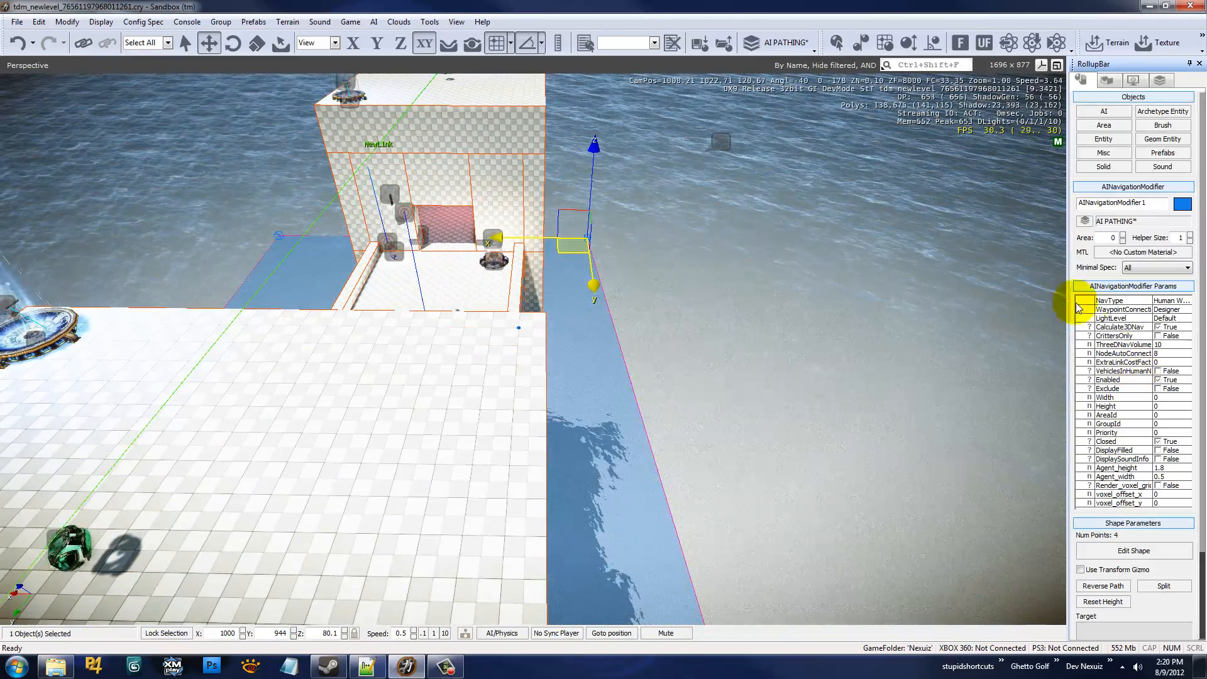
{"action": "left_click", "coordinate": [1168, 310]}
{"action": "left_click", "coordinate": [1151, 317]}
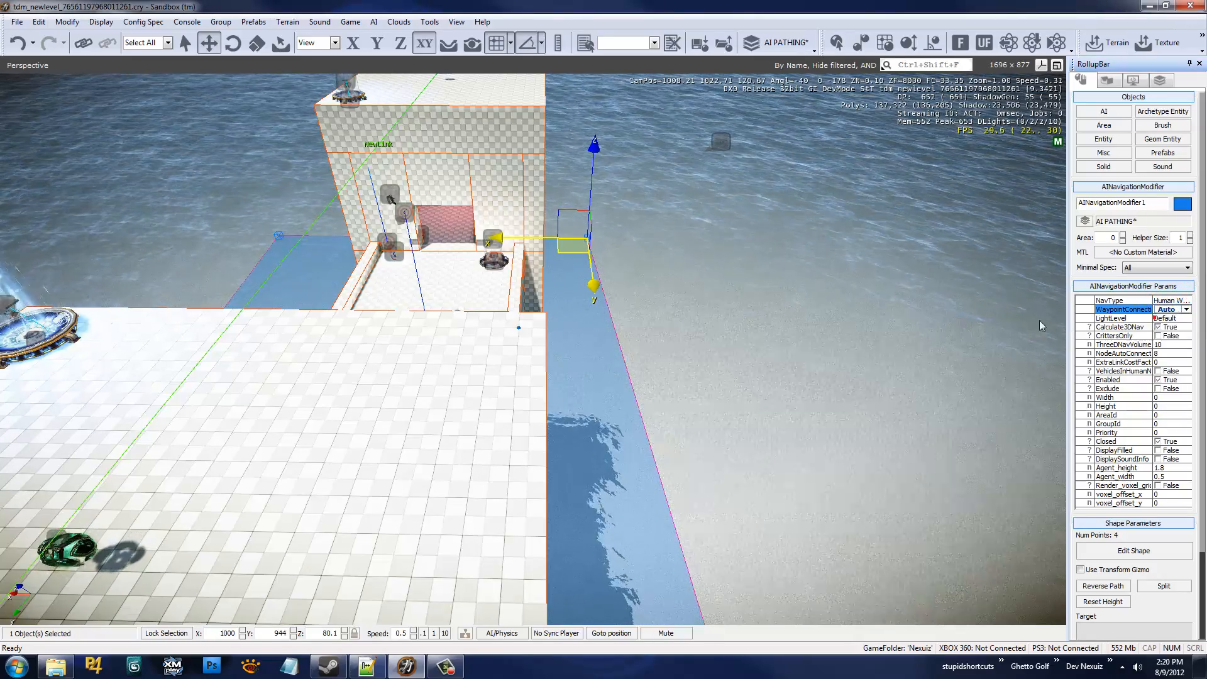
{"action": "left_click", "coordinate": [468, 362]}
- Clone the bridge-side corner waypoint along the roof edge to X 1009, Y 1016, Z 110
{"action": "left_click", "coordinate": [518, 327]}
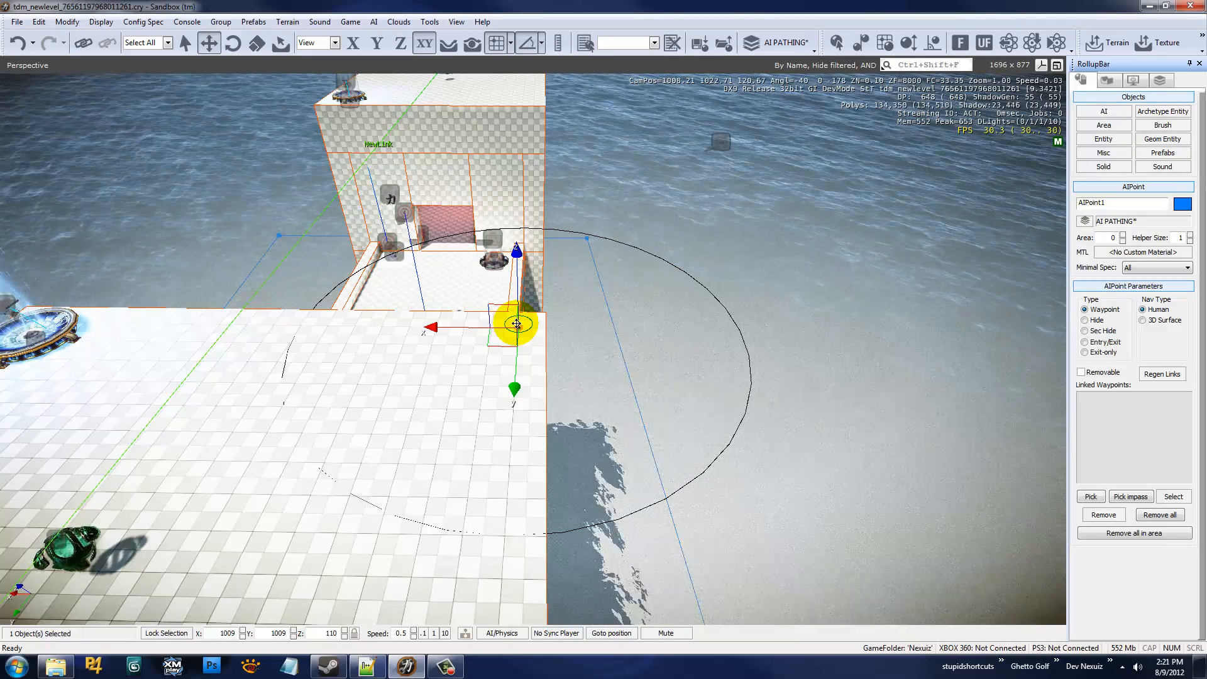
{"action": "key", "text": "d"}
{"action": "right_click_drag", "start_coordinate": [394, 334], "coordinate": [394, 334]}
{"action": "key", "text": "s"}
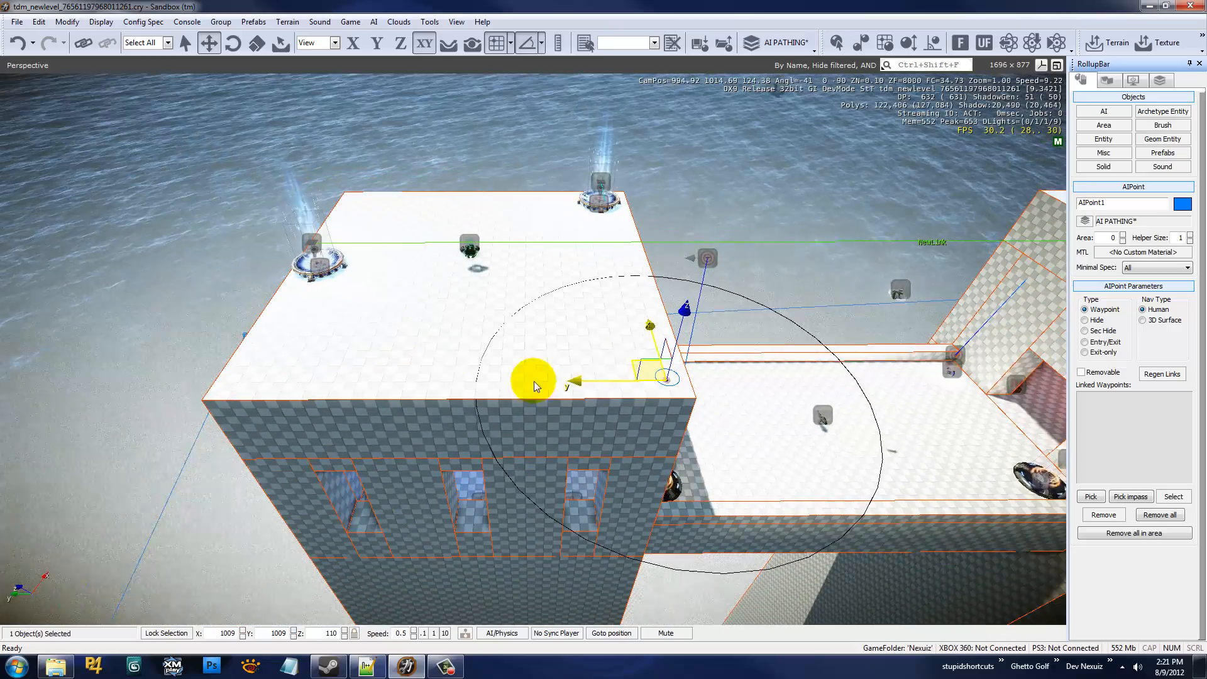
{"action": "left_click", "coordinate": [591, 380]}
{"action": "right_click_drag", "start_coordinate": [582, 425], "coordinate": [582, 425]}
{"action": "key", "text": "ctrl+c"}
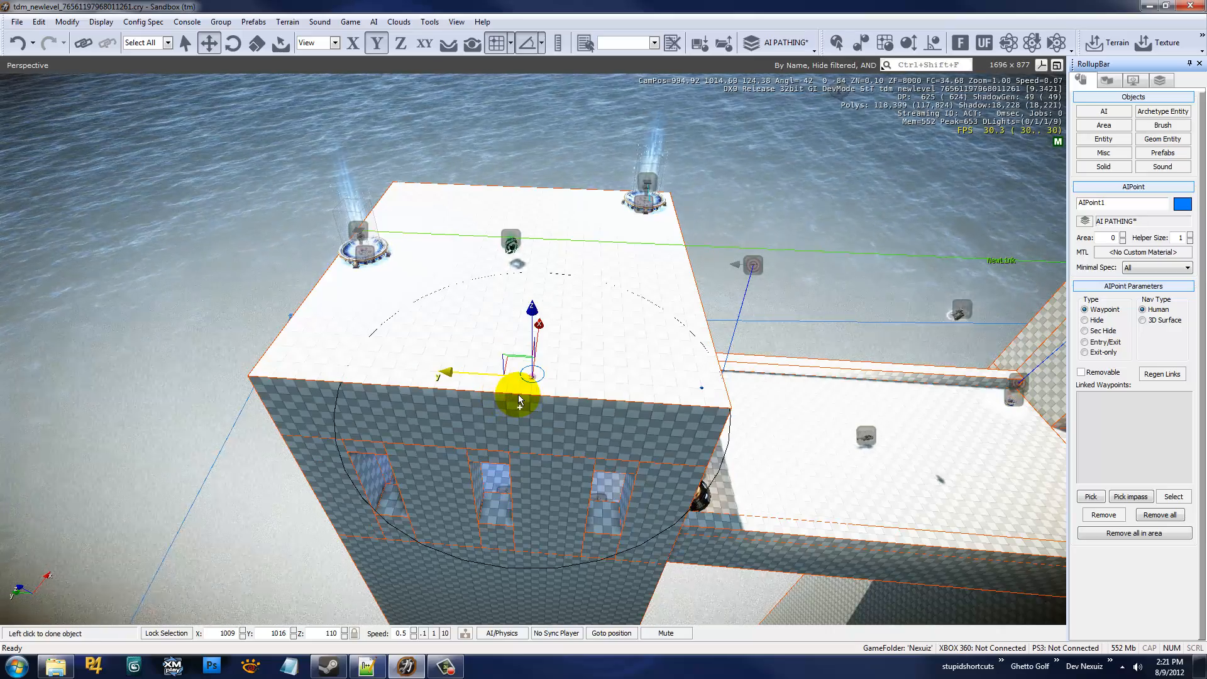
{"action": "left_click", "coordinate": [519, 399]}
- Clone waypoints farther along the roof edge to Y 1023 and the far corner, plus one inward at X 1013, Y 1025
{"action": "right_click_drag", "start_coordinate": [514, 408], "coordinate": [470, 410]}
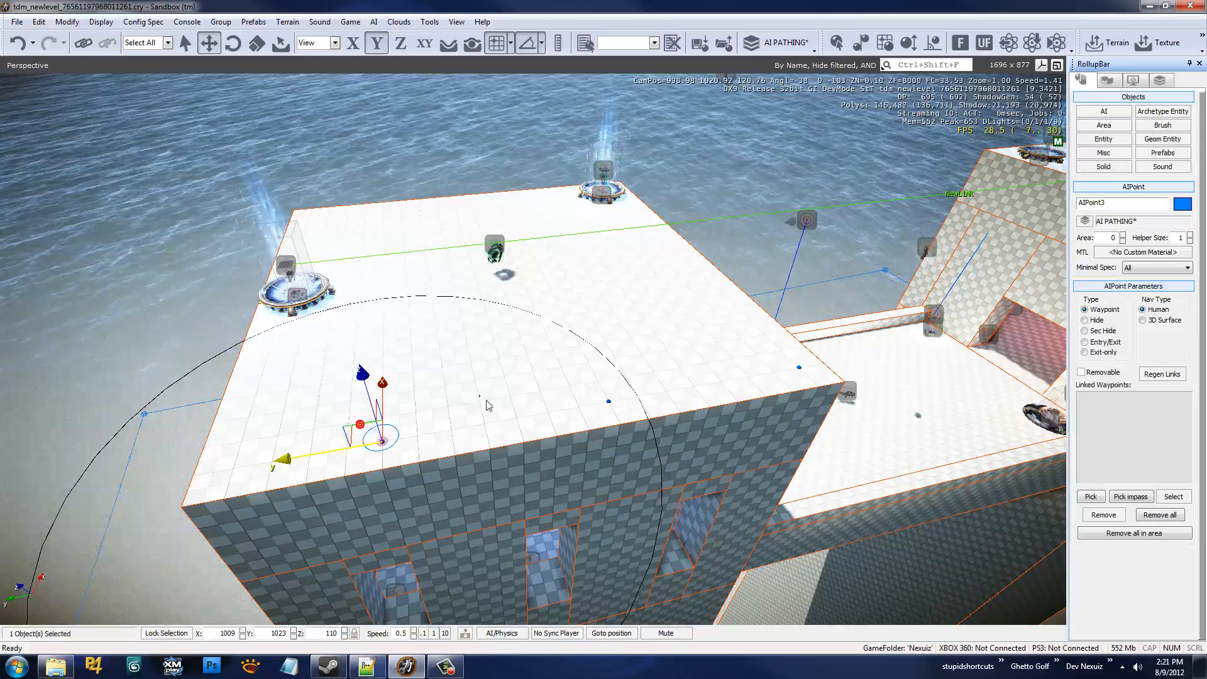
{"action": "mouse_move", "coordinate": [488, 406]}
{"action": "right_mouse_down"}
{"action": "mouse_move", "coordinate": [479, 398]}
{"action": "mouse_move", "coordinate": [613, 317]}
{"action": "right_mouse_up"}
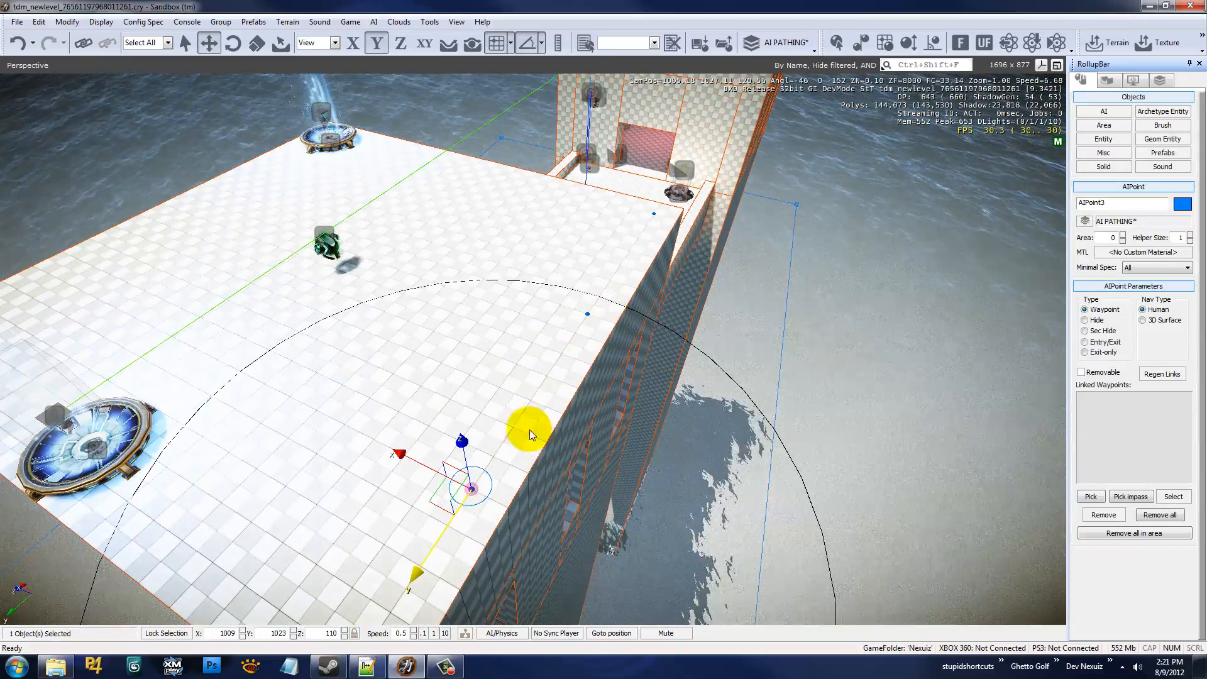
{"action": "right_click_drag", "start_coordinate": [629, 274], "coordinate": [598, 167]}
{"action": "mouse_move", "coordinate": [633, 340]}
{"action": "right_mouse_down"}
{"action": "mouse_move", "coordinate": [488, 305]}
{"action": "mouse_move", "coordinate": [714, 371]}
{"action": "right_mouse_up"}
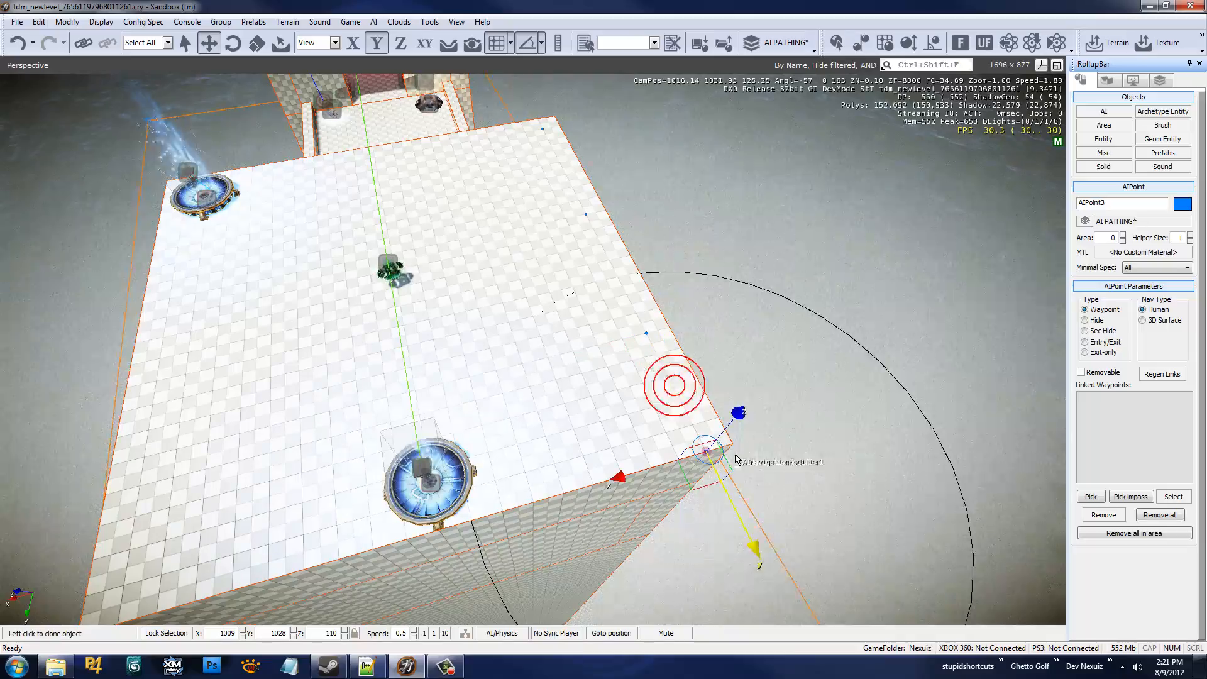
{"action": "left_click", "coordinate": [705, 429]}
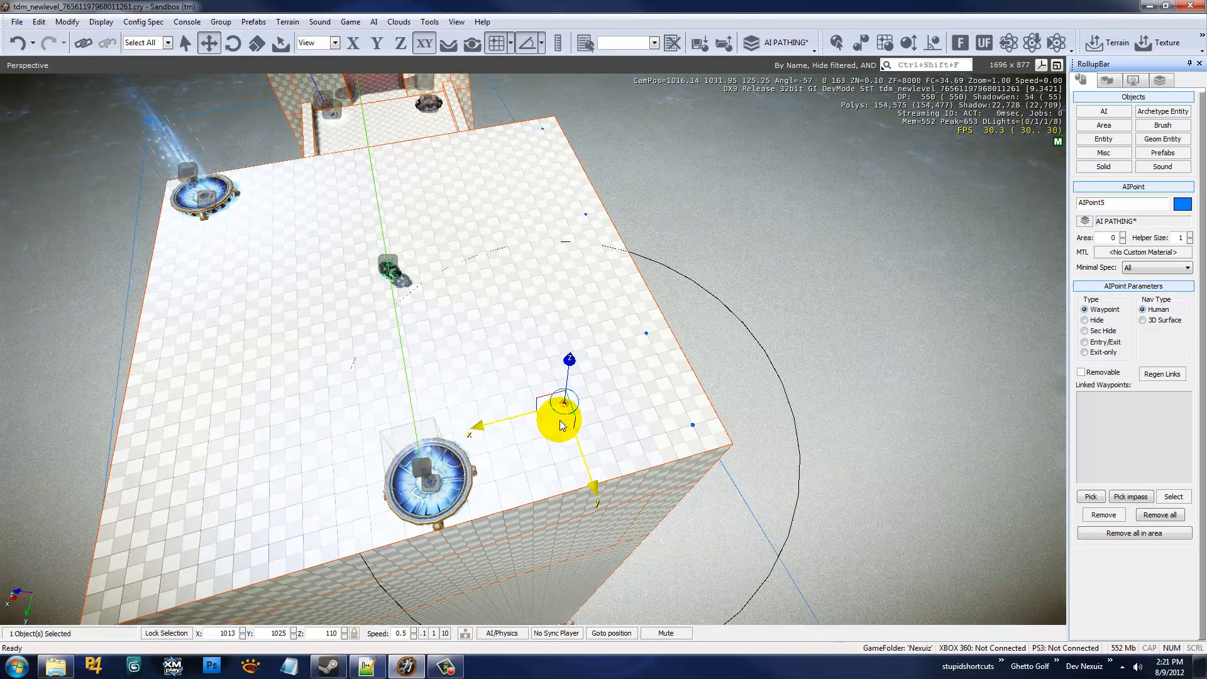
- Complete the second roof row at X 1013 by cloning the inner waypoint to Y 1020 and Y 1012
{"action": "key", "text": "a"}
{"action": "right_click_drag", "start_coordinate": [462, 334], "coordinate": [466, 334]}
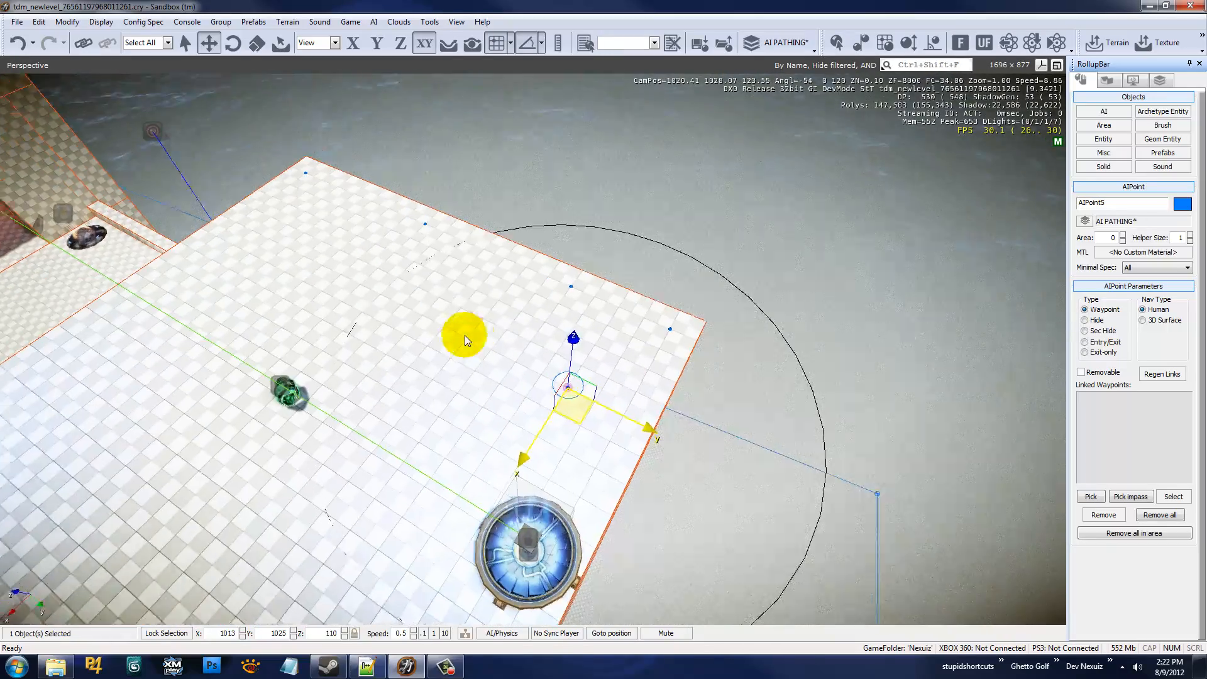
{"action": "key", "text": "ctrl+c"}
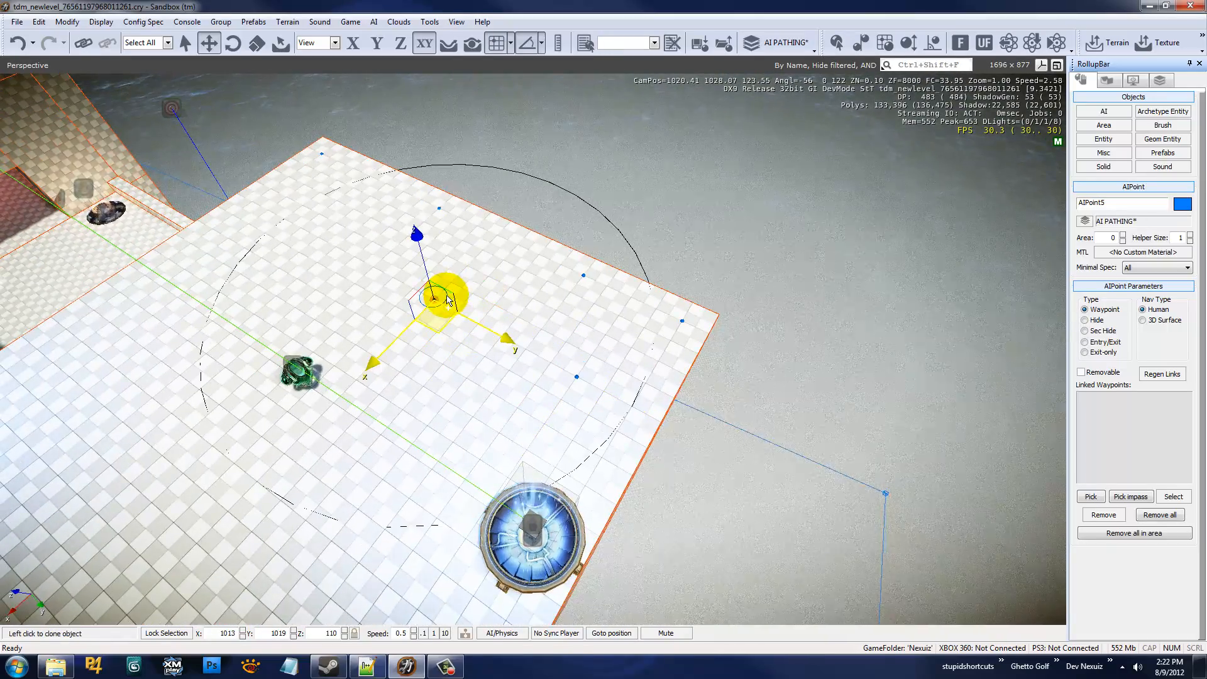
{"action": "left_click", "coordinate": [469, 308]}
{"action": "right_click_drag", "start_coordinate": [471, 312], "coordinate": [472, 313]}
{"action": "key", "text": "a"}
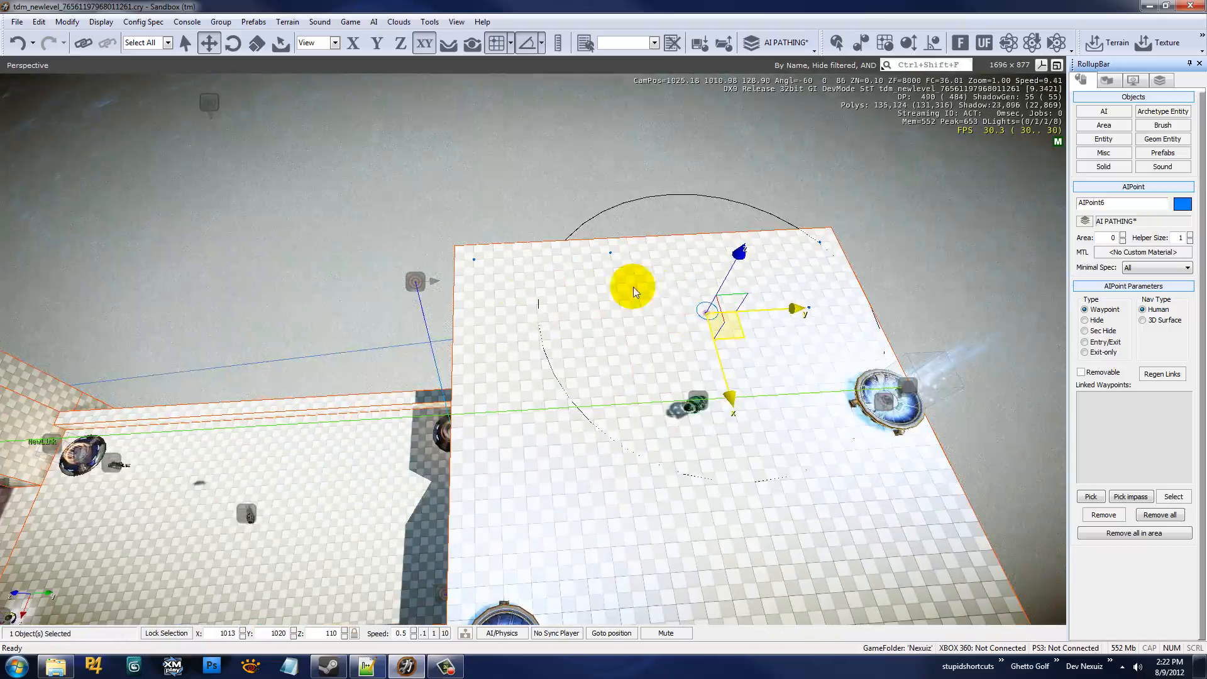
{"action": "left_click_drag", "start_coordinate": [744, 342], "coordinate": [541, 320]}
{"action": "left_click", "coordinate": [536, 319]}
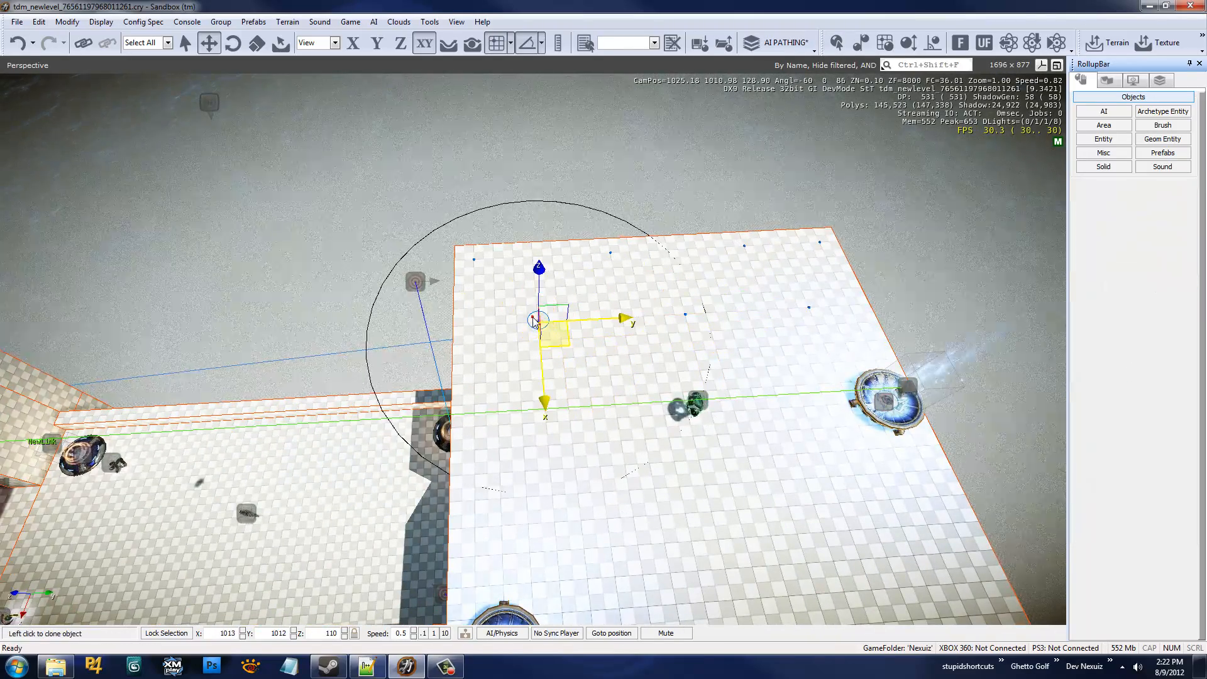
- Select the four waypoints along the roof edge and clone them as a row across the roof's middle at X 1018
{"action": "key", "text": "a"}
{"action": "right_click_drag", "start_coordinate": [535, 318], "coordinate": [621, 353]}
{"action": "key", "text": "s"}
{"action": "key", "text": "w"}
{"action": "right_click_drag", "start_coordinate": [570, 403], "coordinate": [545, 430]}
{"action": "key", "text": "a"}
{"action": "key", "text": "s"}
{"action": "left_click", "coordinate": [570, 402]}
{"action": "key", "text": "s"}
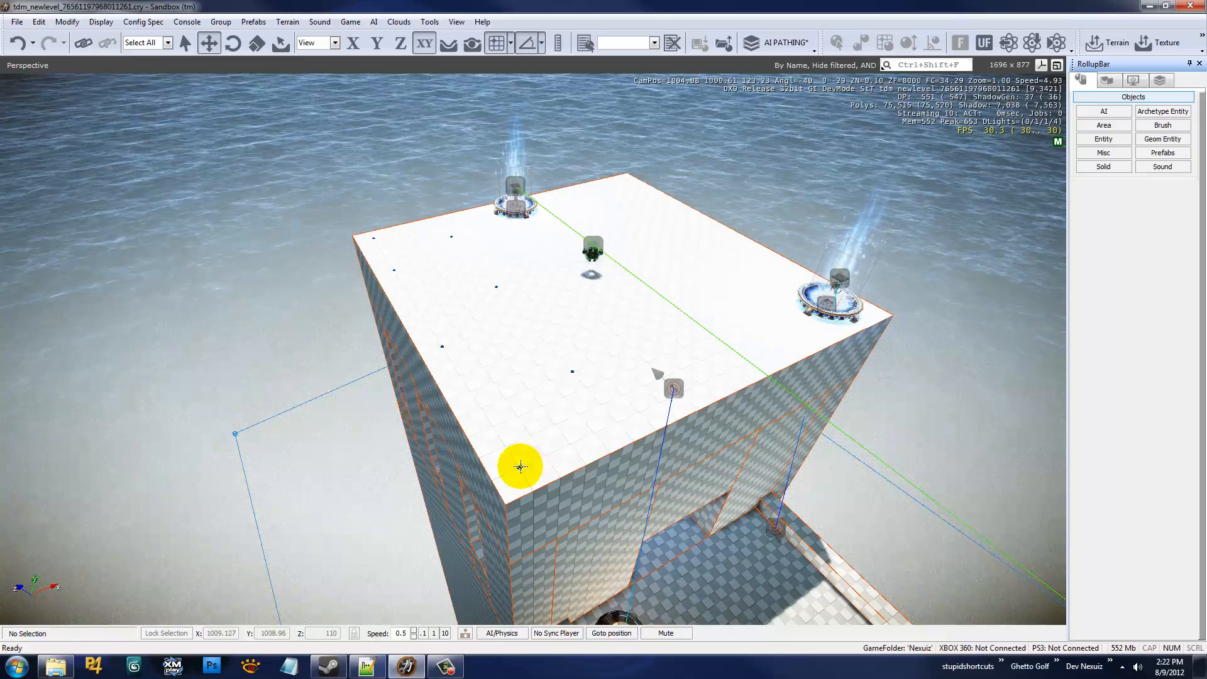
{"action": "left_click", "coordinate": [520, 466]}
{"action": "left_click", "coordinate": [444, 347]}
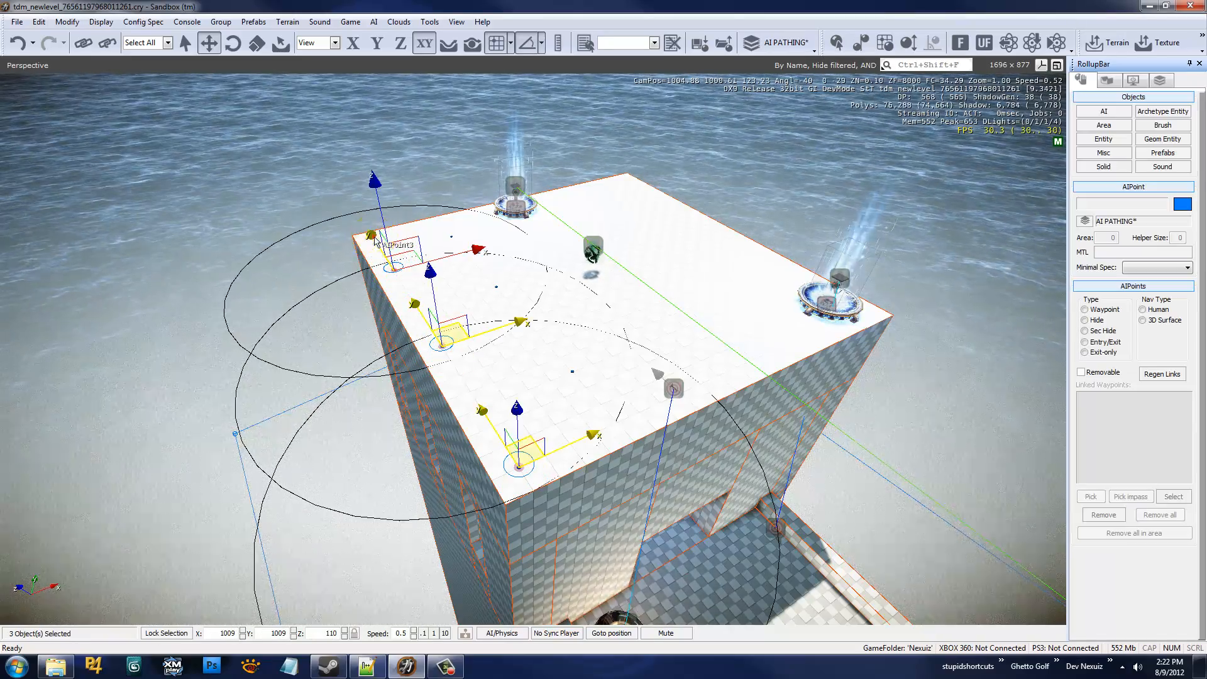
{"action": "key", "text": "d"}
{"action": "key", "text": "w"}
{"action": "right_click_drag", "start_coordinate": [394, 244], "coordinate": [341, 225]}
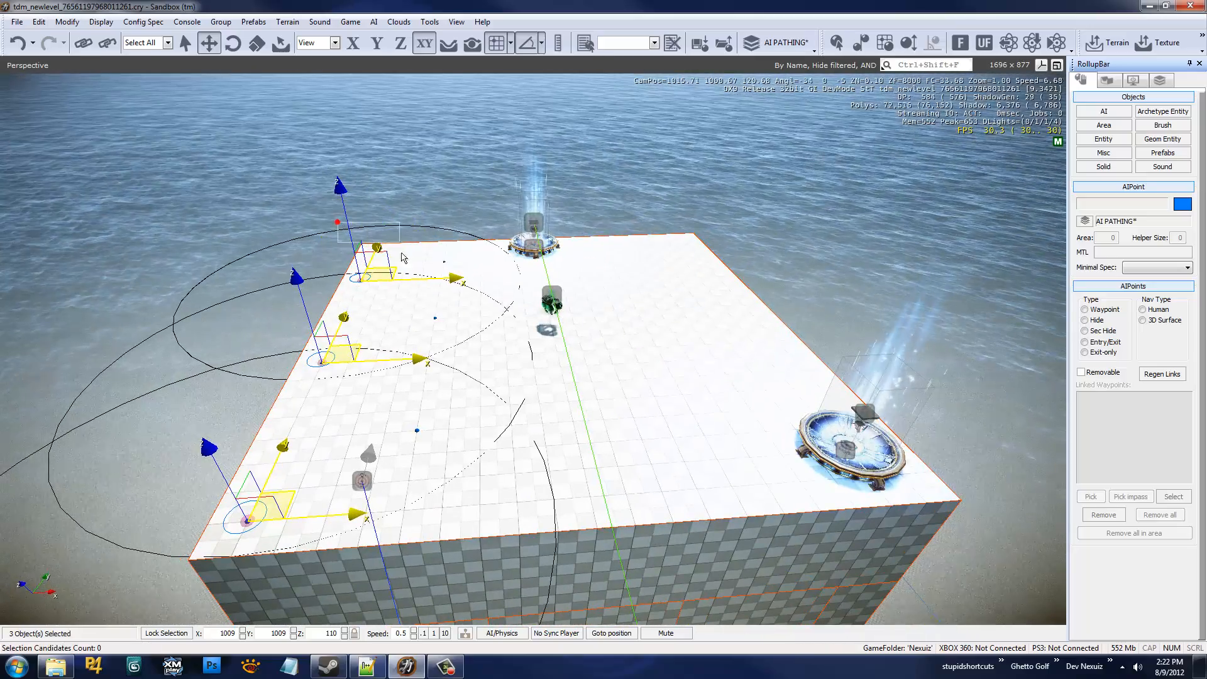
{"action": "key", "text": "s"}
{"action": "key", "text": "d"}
{"action": "right_click_drag", "start_coordinate": [431, 278], "coordinate": [442, 344]}
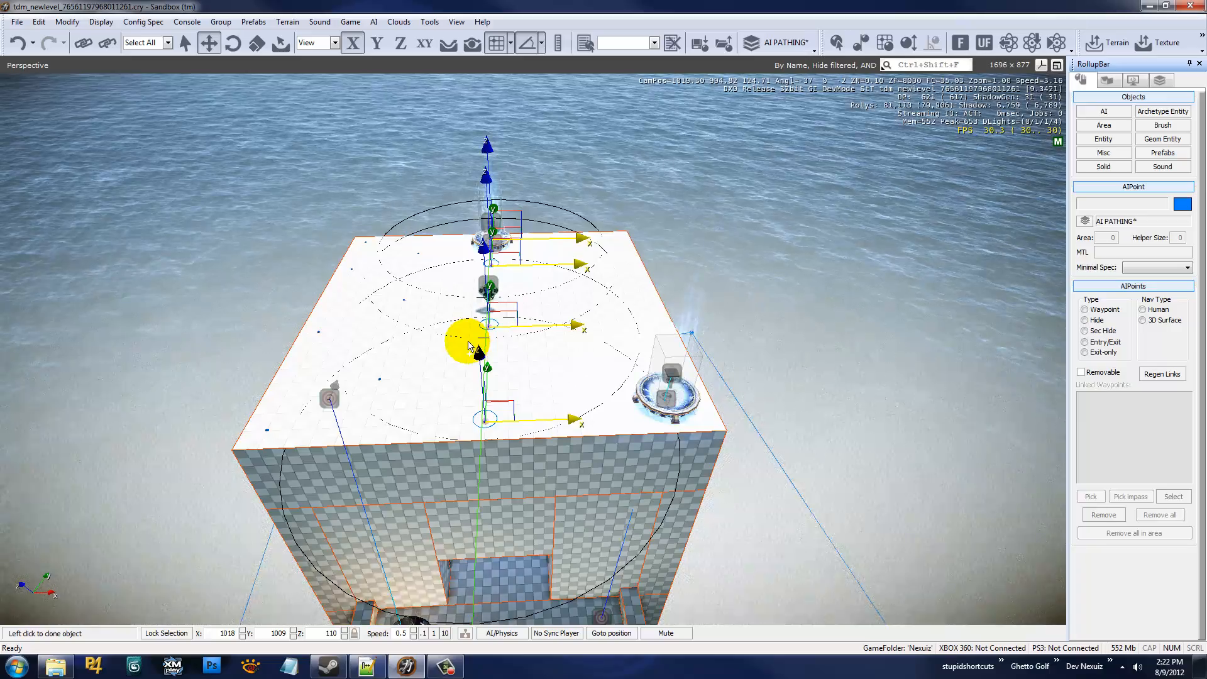
{"action": "left_click", "coordinate": [470, 343]}
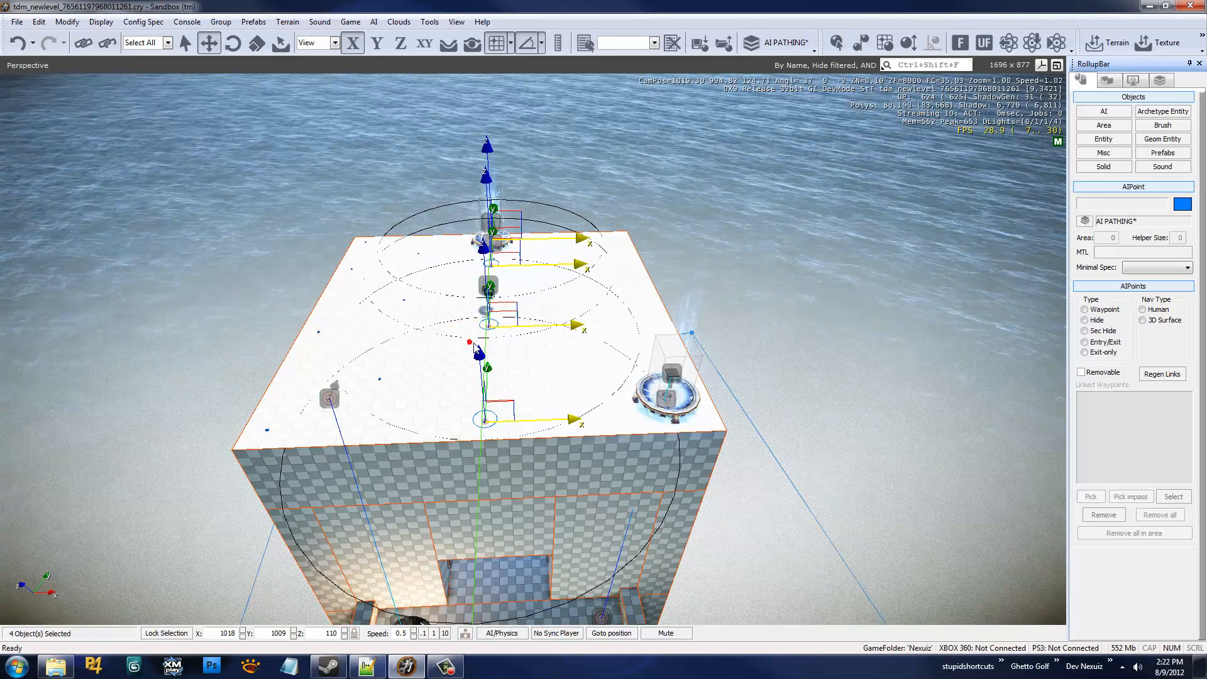
- Select the three waypoints of the X 1013 row and clone them across the roof to X 1022
{"action": "left_click", "coordinate": [383, 382]}
{"action": "right_click_drag", "start_coordinate": [382, 383], "coordinate": [389, 391]}
{"action": "key", "text": "s"}
{"action": "left_click_drag", "start_coordinate": [489, 430], "coordinate": [518, 503]}
{"action": "key", "text": "d"}
{"action": "mouse_move", "coordinate": [518, 503]}
{"action": "right_mouse_down"}
{"action": "mouse_move", "coordinate": [536, 503]}
{"action": "mouse_move", "coordinate": [535, 487]}
{"action": "right_mouse_up"}
{"action": "key", "text": "w"}
{"action": "key", "text": "s"}
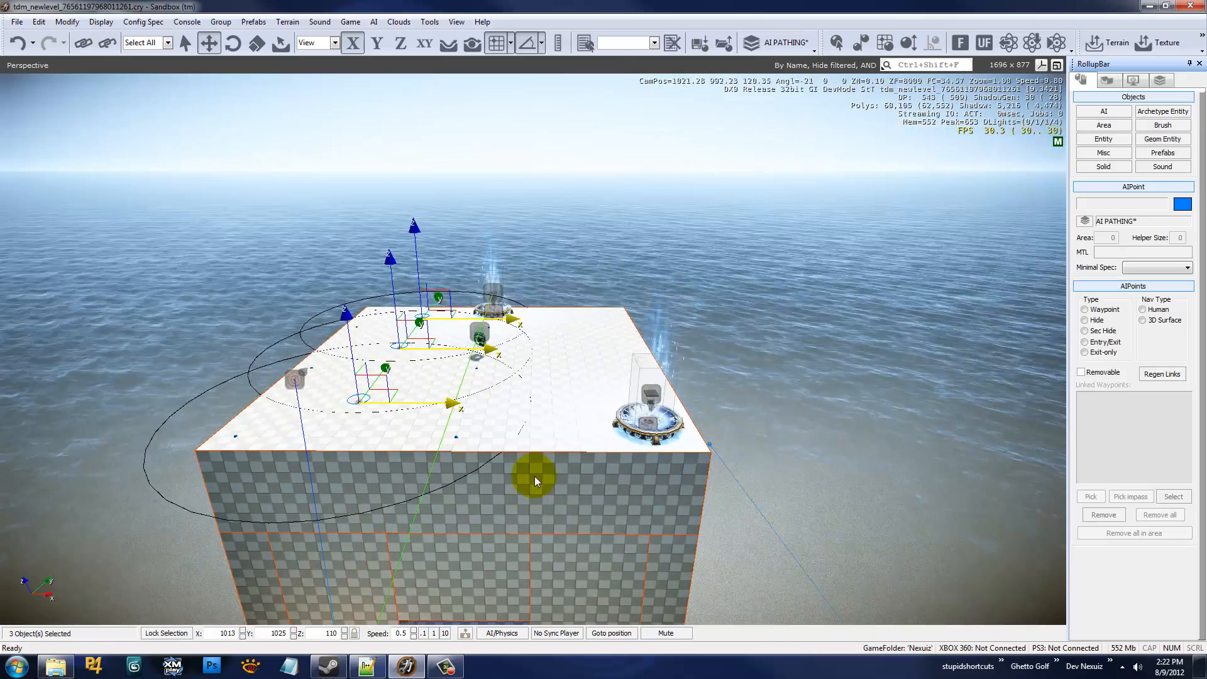
{"action": "key", "text": "ctrl+c"}
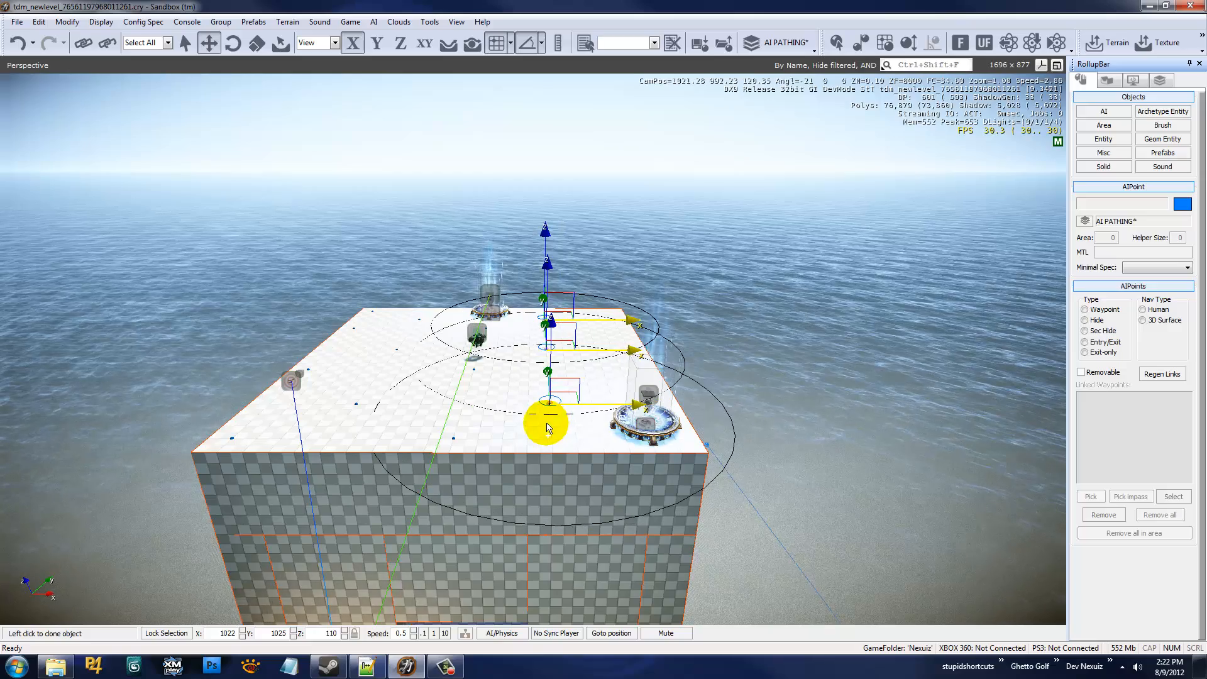
{"action": "key", "text": "w"}
{"action": "right_click_drag", "start_coordinate": [470, 473], "coordinate": [469, 468]}
{"action": "key", "text": "s"}
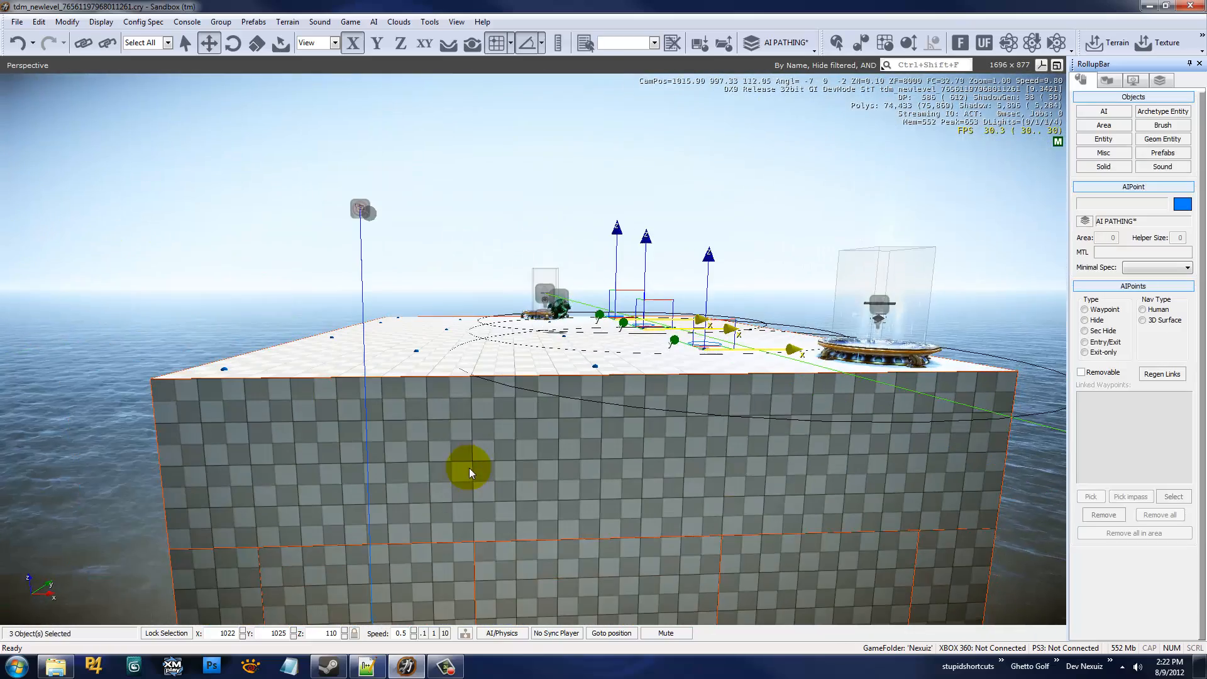
- Clone the roof's four-waypoint middle row to the opposite roof edge at X 1027, Y 1023
{"action": "left_click", "coordinate": [471, 469]}
{"action": "left_click_drag", "start_coordinate": [601, 406], "coordinate": [601, 406]}
{"action": "key", "text": "s"}
{"action": "mouse_move", "coordinate": [601, 406]}
{"action": "right_mouse_down"}
{"action": "mouse_move", "coordinate": [594, 417]}
{"action": "mouse_move", "coordinate": [602, 402]}
{"action": "right_mouse_up"}
{"action": "key", "text": "d"}
{"action": "key", "text": "ctrl+c"}
{"action": "left_click", "coordinate": [633, 317]}
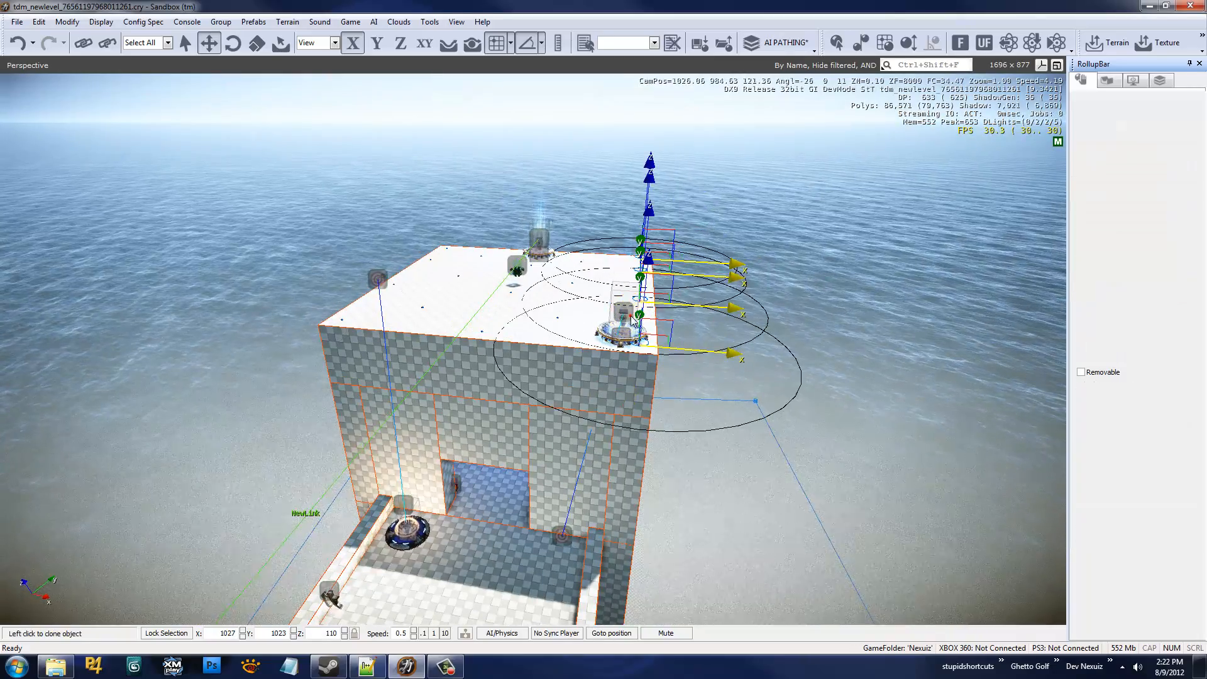
{"action": "left_click", "coordinate": [689, 439]}
- Generate the AI waypoints to link the points on the tower roof
{"action": "key", "text": "w"}
{"action": "right_click_drag", "start_coordinate": [689, 439], "coordinate": [679, 423]}
{"action": "key", "text": "a"}
{"action": "key", "text": "s"}
{"action": "key", "text": "w"}
{"action": "key", "text": "s"}
{"action": "left_click", "coordinate": [395, 22]}
{"action": "mouse_move", "coordinate": [376, 27]}
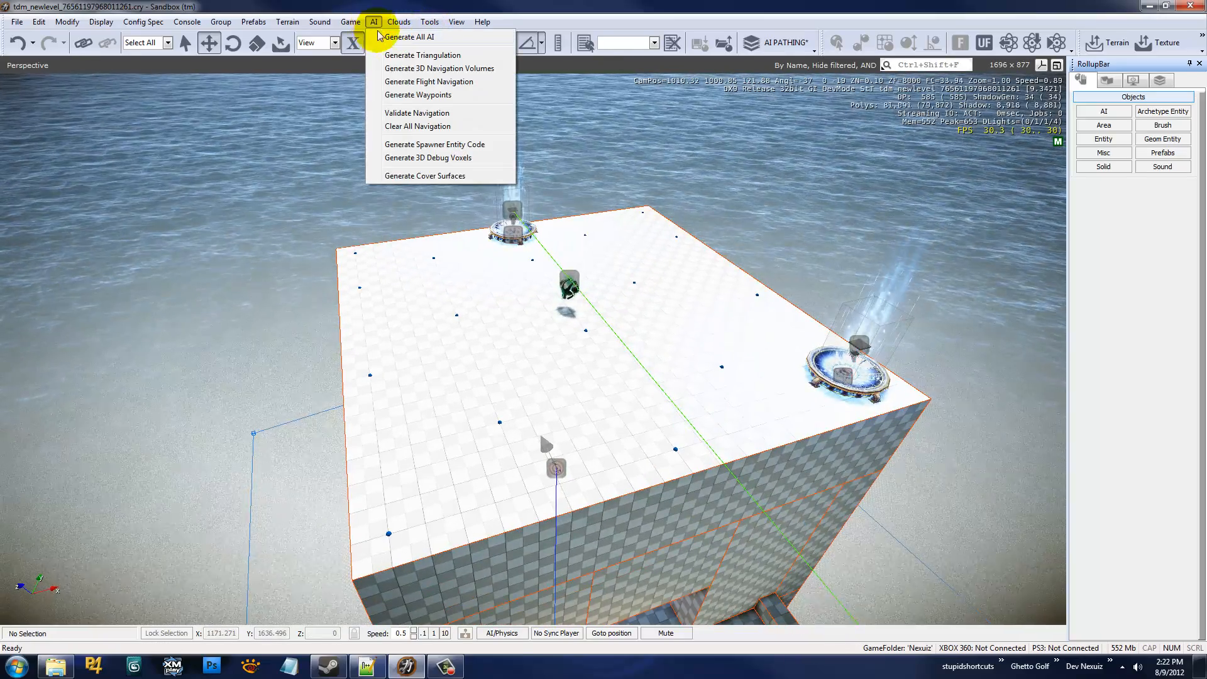
{"action": "left_click", "coordinate": [412, 94]}
{"action": "mouse_move", "coordinate": [816, 209]}
{"action": "right_mouse_down"}
{"action": "mouse_move", "coordinate": [855, 200]}
{"action": "mouse_move", "coordinate": [844, 202]}
{"action": "right_mouse_up"}
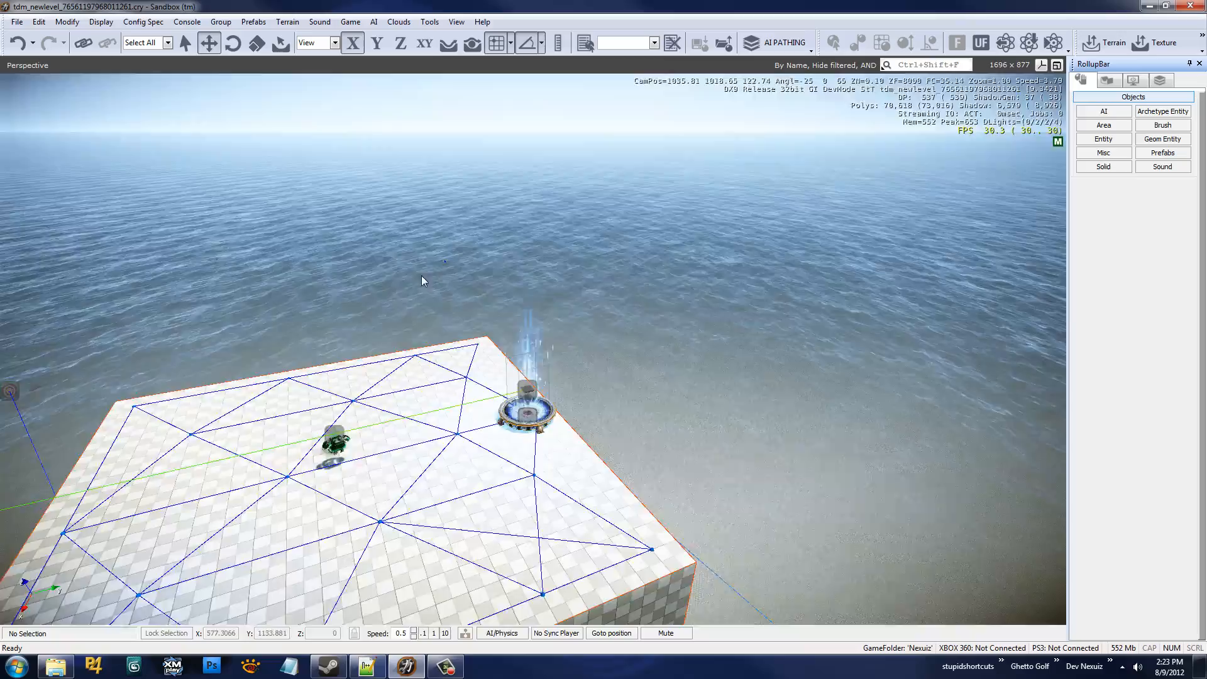
- Clone the bridge-side middle roof waypoint onto the bridge floor before the tower doorway, at X 1018, Y 1005, Z 96
{"action": "right_click_drag", "start_coordinate": [421, 275], "coordinate": [445, 261]}
{"action": "key", "text": "w"}
{"action": "left_click", "coordinate": [549, 277]}
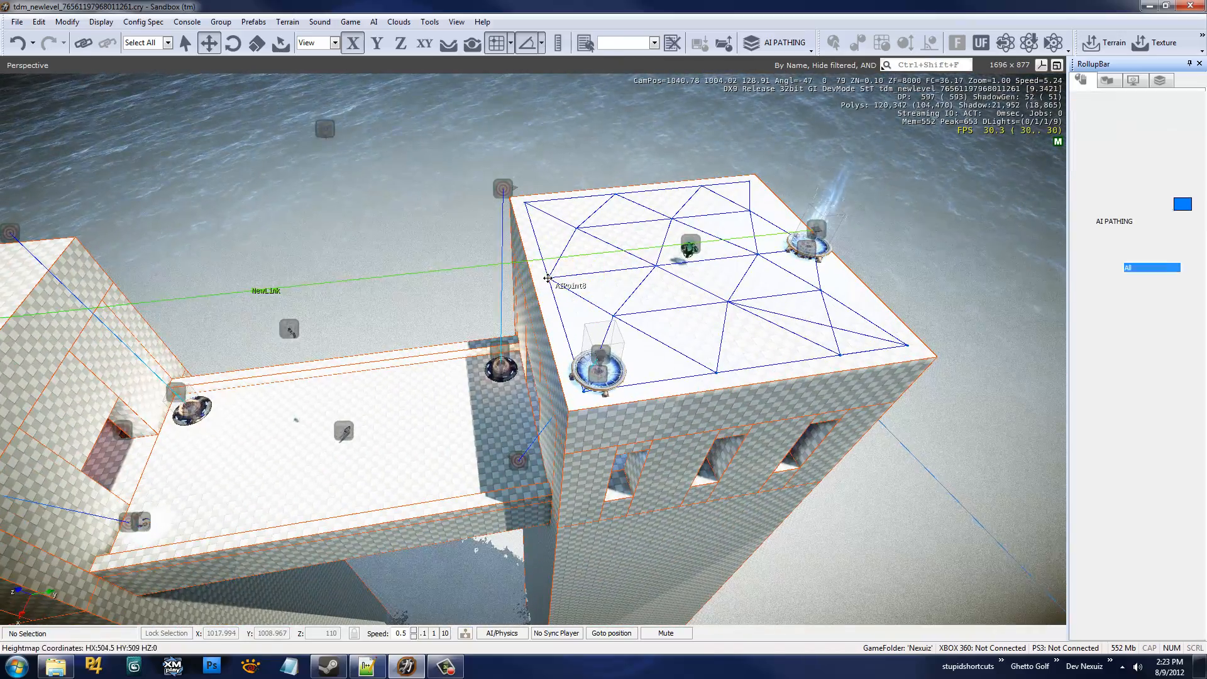
{"action": "right_click_drag", "start_coordinate": [412, 309], "coordinate": [412, 307]}
{"action": "key", "text": "w"}
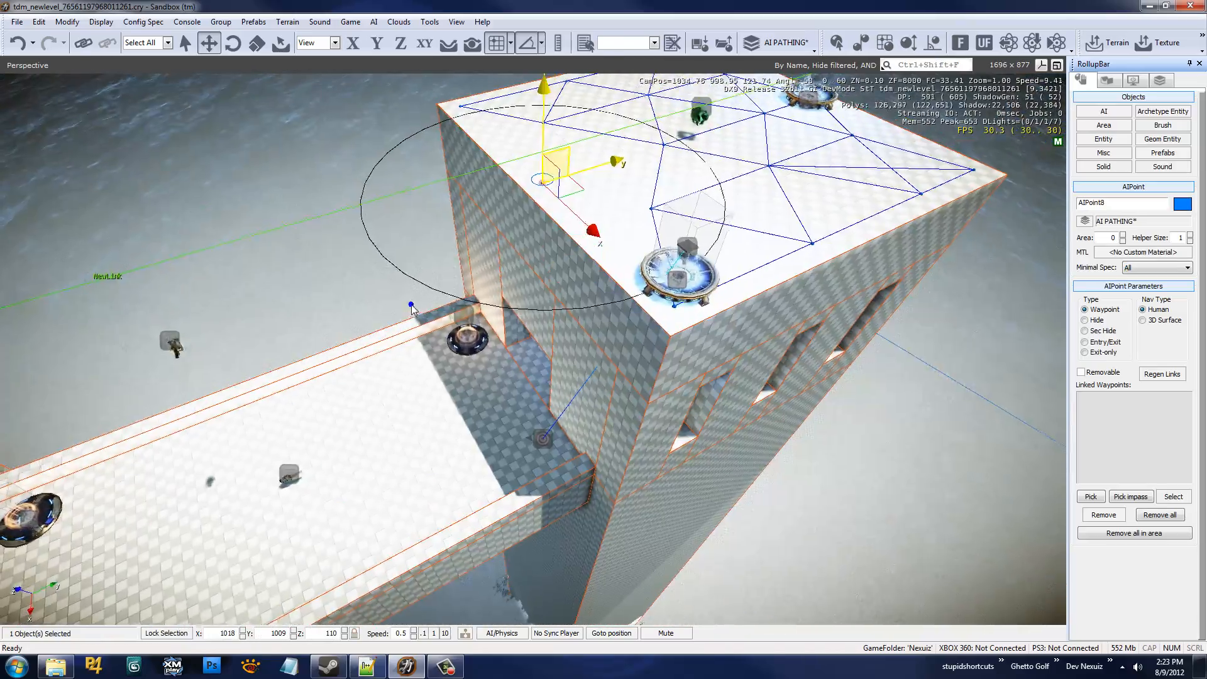
{"action": "key", "text": "ctrl+c"}
{"action": "left_click", "coordinate": [474, 408]}
{"action": "key", "text": "w"}
{"action": "mouse_move", "coordinate": [474, 408]}
{"action": "right_mouse_down"}
{"action": "mouse_move", "coordinate": [497, 402]}
{"action": "mouse_move", "coordinate": [394, 386]}
{"action": "right_mouse_up"}
{"action": "key", "text": "a"}
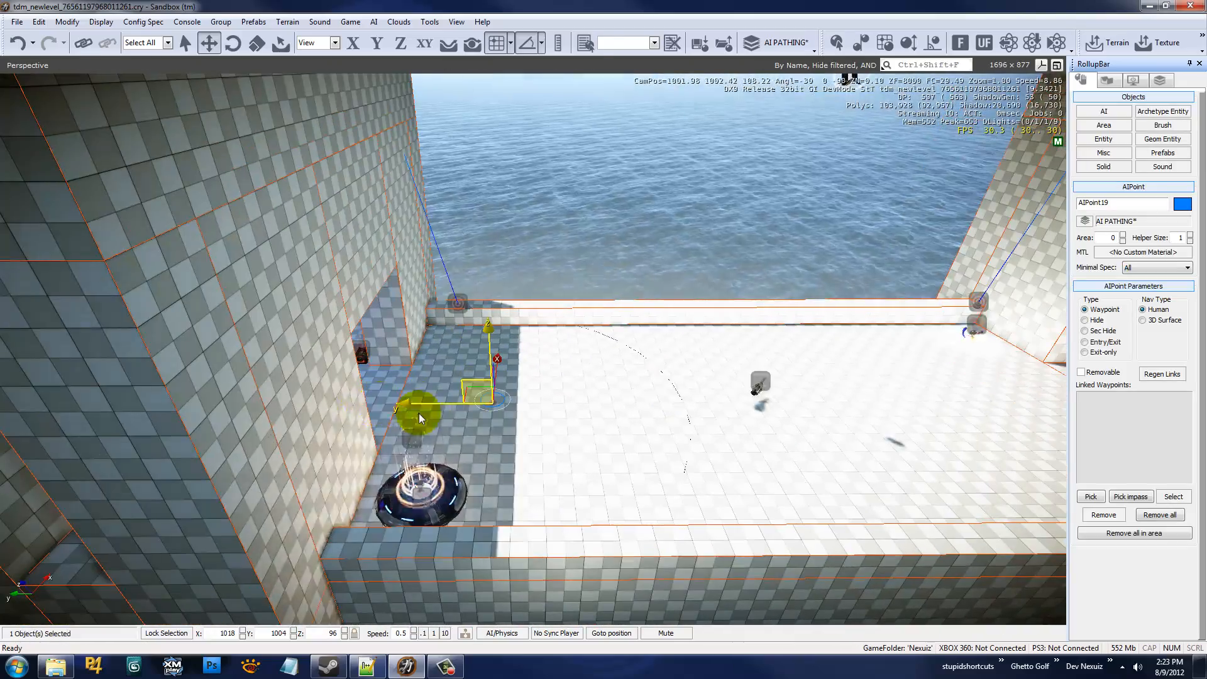
{"action": "left_click_drag", "start_coordinate": [431, 404], "coordinate": [396, 425]}
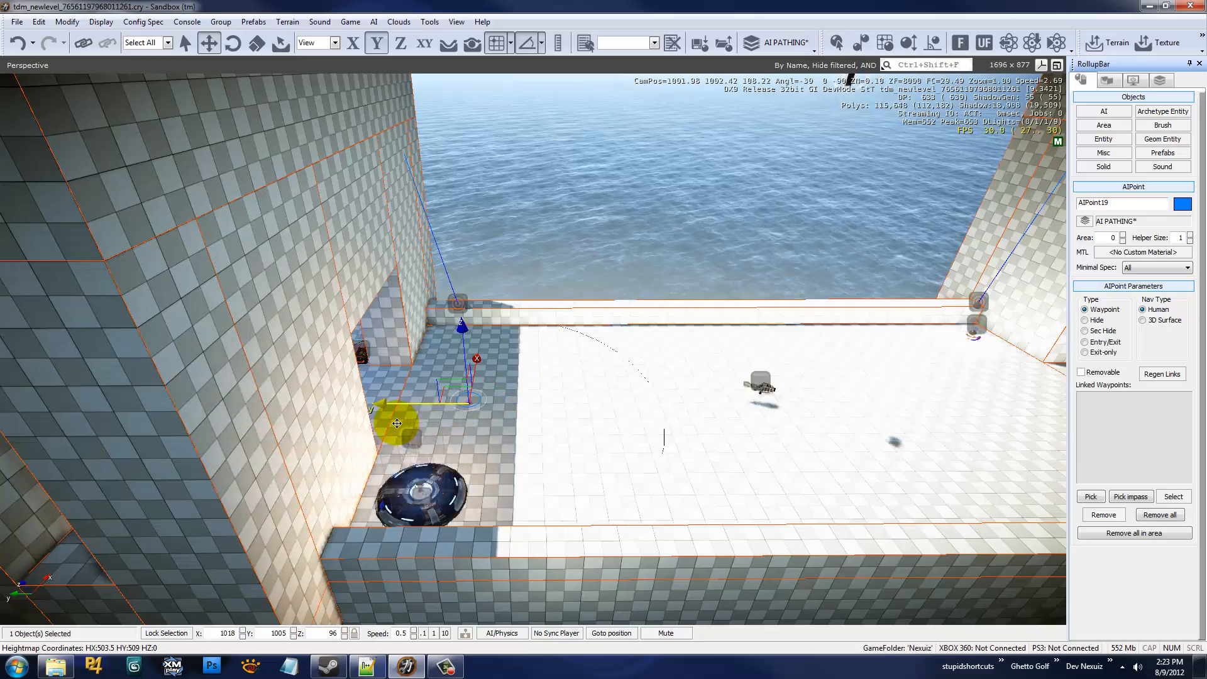
- Move the bridge waypoint to the jump pad beside the tower doorway, at X 1013, Y 1006
{"action": "key", "text": "d"}
{"action": "mouse_move", "coordinate": [494, 433]}
{"action": "right_mouse_down"}
{"action": "mouse_move", "coordinate": [526, 348]}
{"action": "mouse_move", "coordinate": [537, 356]}
{"action": "mouse_move", "coordinate": [512, 362]}
{"action": "mouse_move", "coordinate": [565, 377]}
{"action": "mouse_move", "coordinate": [561, 345]}
{"action": "right_mouse_up"}
{"action": "key", "text": "w"}
{"action": "key", "text": "s"}
{"action": "key", "text": "w"}
{"action": "left_click", "coordinate": [522, 319], "text": "ctrl+shift"}
{"action": "key", "text": "w"}
{"action": "key", "text": "s"}
{"action": "key", "text": "w"}
{"action": "left_click", "coordinate": [451, 404]}
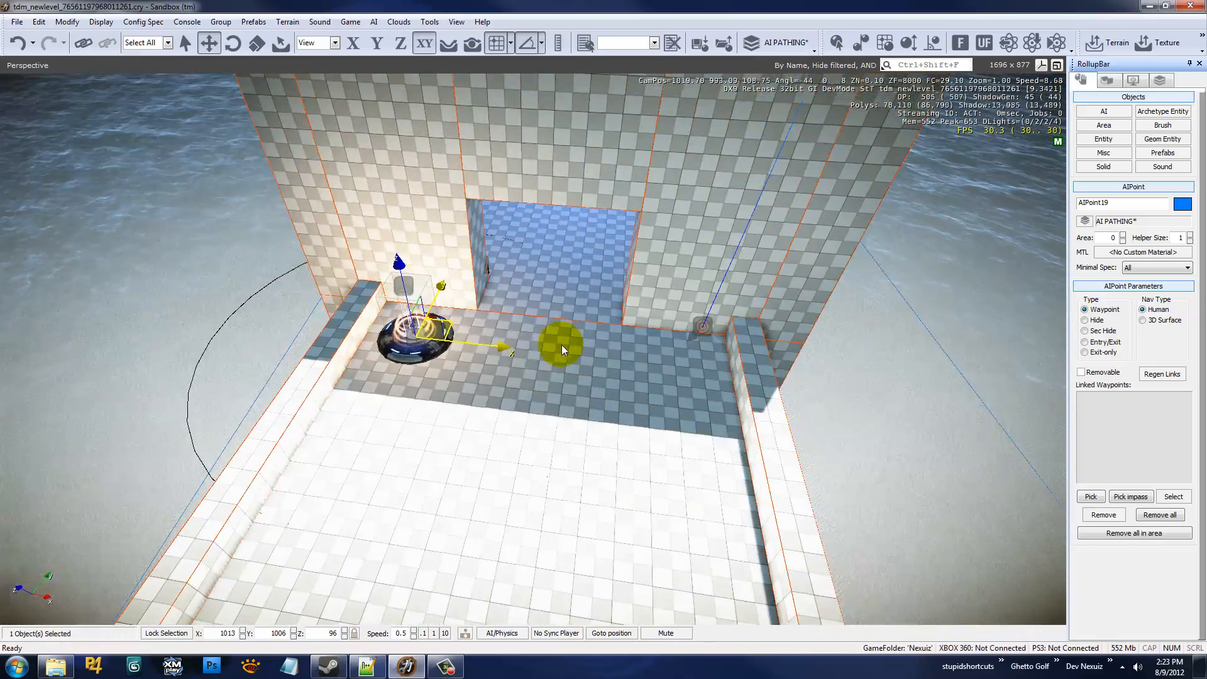
- Clone the jump pad waypoint to the floor in front of the doorway, at X 1018, Y 1005
{"action": "key", "text": "ctrl+c"}
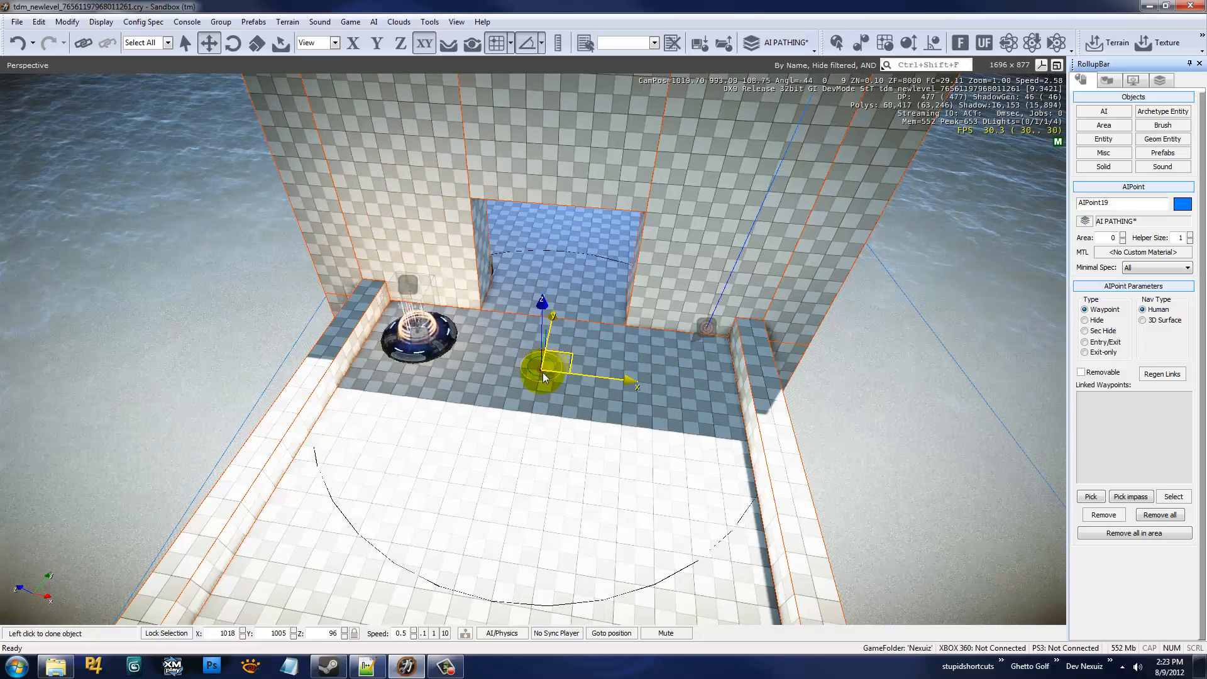
{"action": "left_click", "coordinate": [544, 374]}
{"action": "right_click_drag", "start_coordinate": [573, 352], "coordinate": [568, 371]}
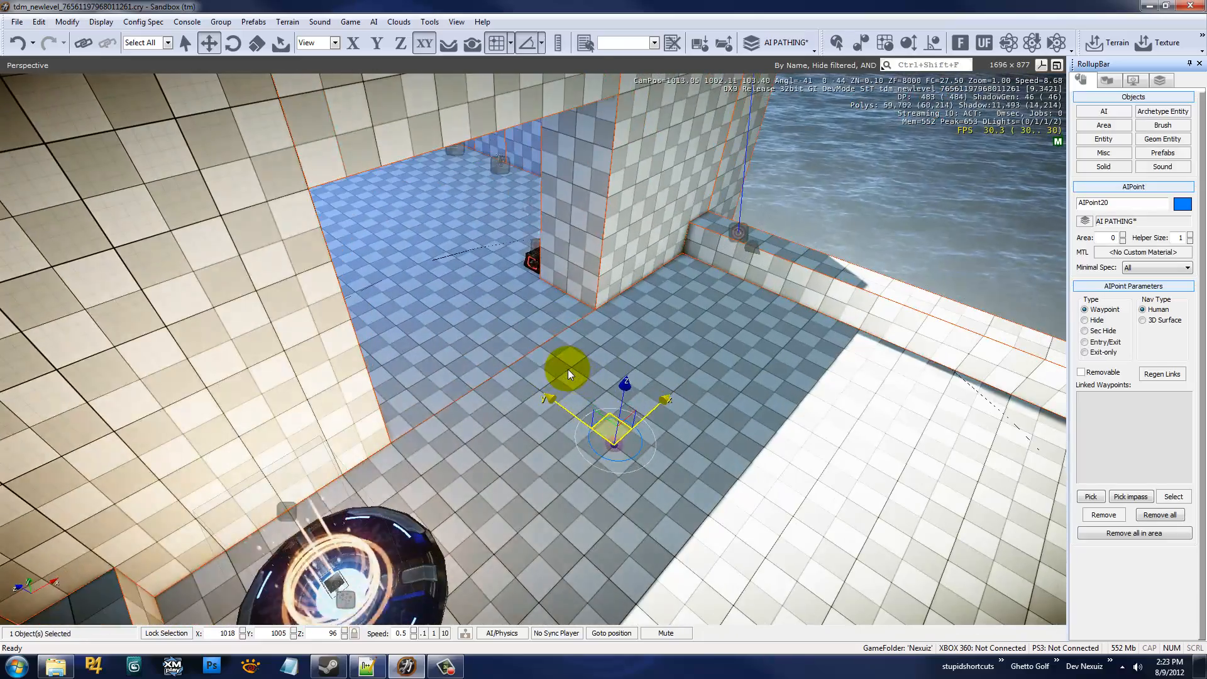
- Clone the doorway-front waypoint into the tower interior and center it in the opening at X 1018, Y 1012
{"action": "key", "text": "ctrl+c"}
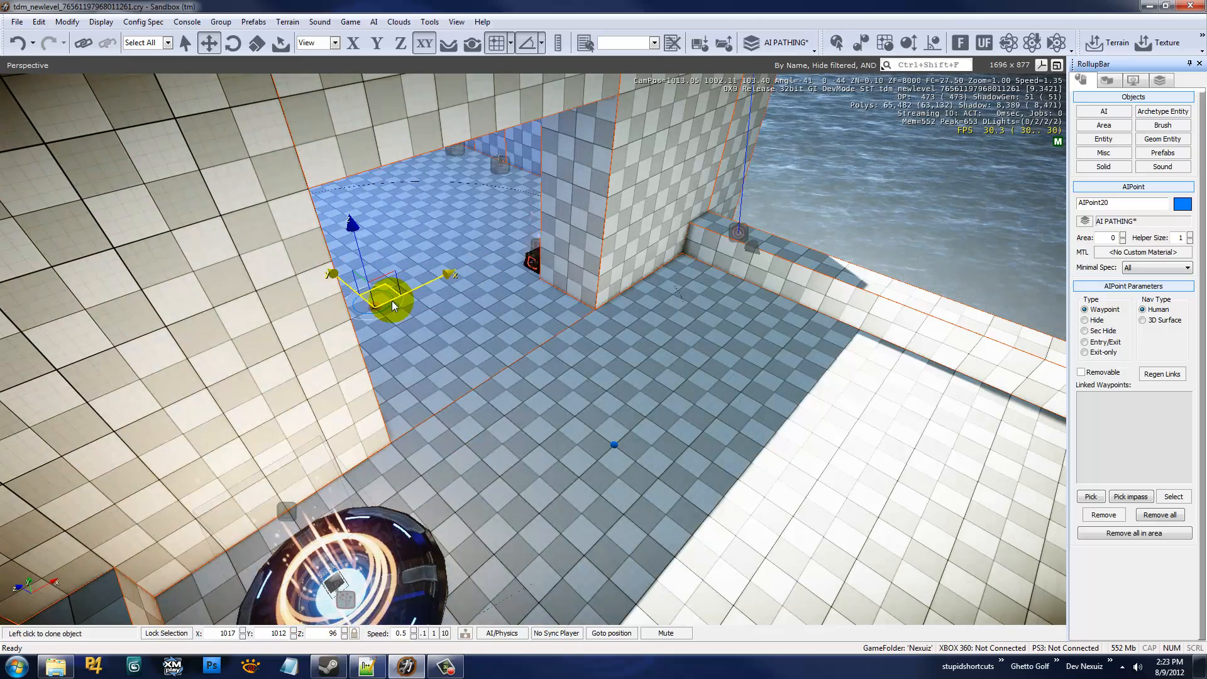
{"action": "left_click", "coordinate": [389, 302]}
{"action": "right_click_drag", "start_coordinate": [378, 313], "coordinate": [436, 306]}
{"action": "key", "text": "d"}
{"action": "key", "text": "a"}
{"action": "left_click_drag", "start_coordinate": [574, 288], "coordinate": [609, 289]}
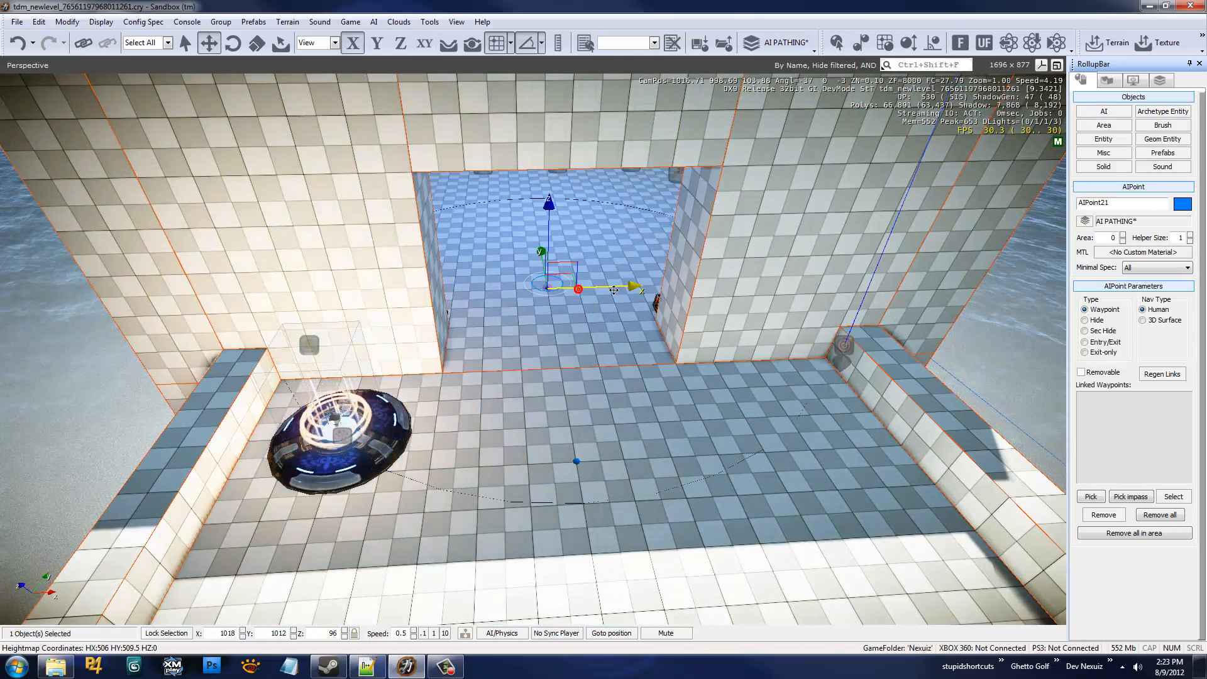
- Adjust the tower-interior waypoint along the Y axis and generate the level's AI waypoints
{"action": "key", "text": "w"}
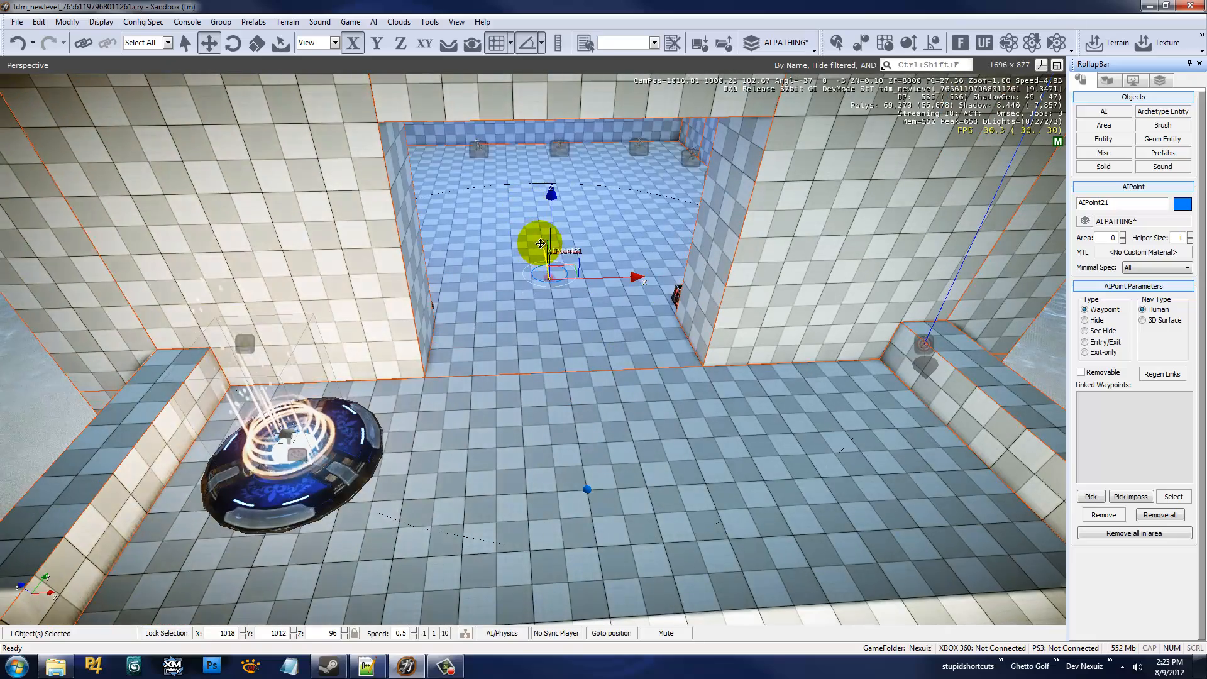
{"action": "mouse_move", "coordinate": [539, 245]}
{"action": "left_mouse_down"}
{"action": "mouse_move", "coordinate": [534, 230]}
{"action": "mouse_move", "coordinate": [534, 251]}
{"action": "left_mouse_up"}
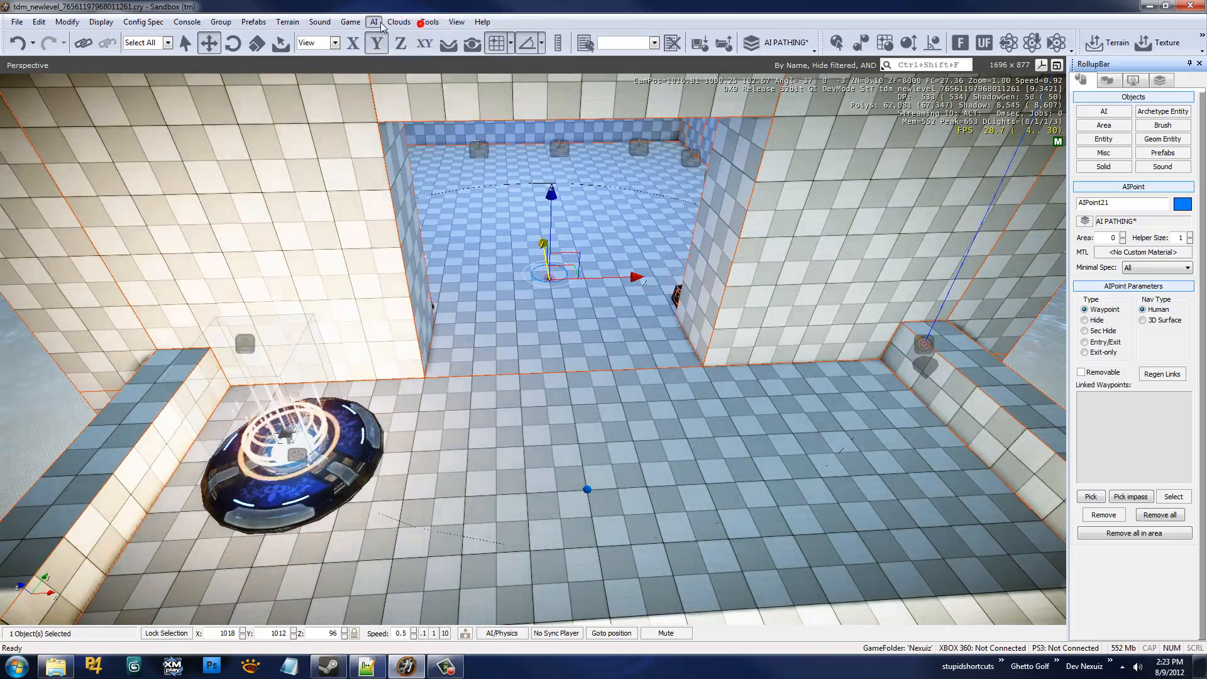
{"action": "left_click", "coordinate": [374, 22]}
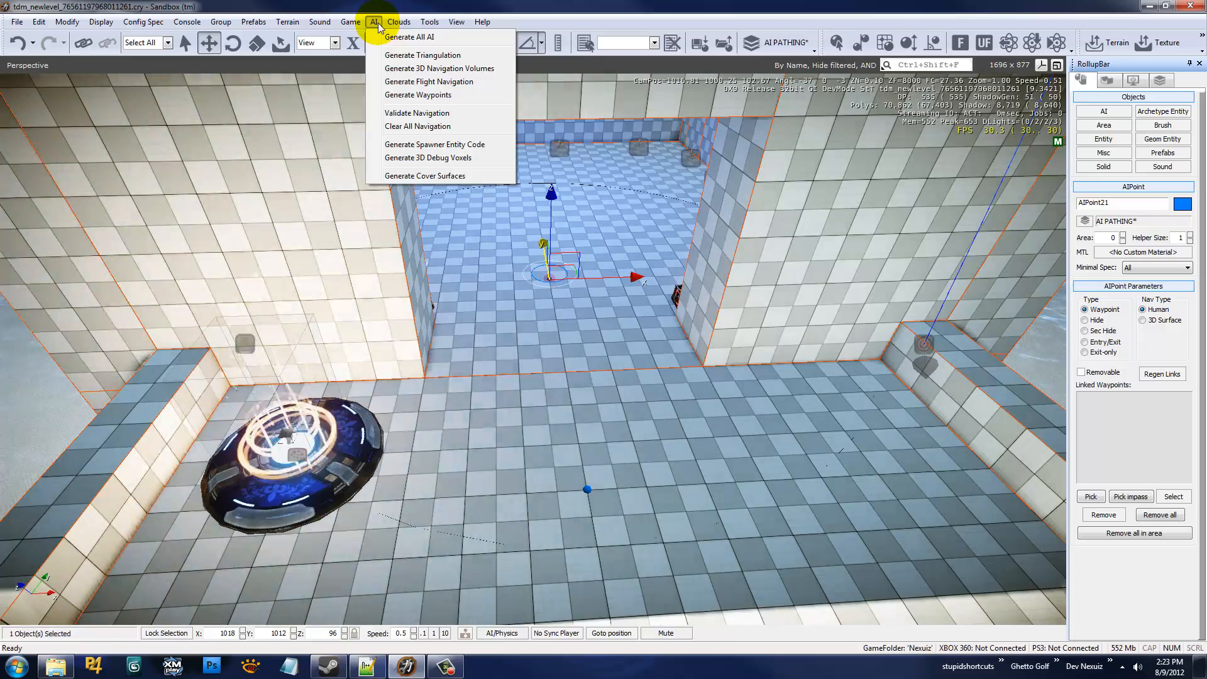
{"action": "left_click", "coordinate": [413, 96]}
- Move the interior waypoint beside one doorway crate and clone it beside the opposite crate, at X 1022, Y 1011
{"action": "right_click_drag", "start_coordinate": [615, 379], "coordinate": [594, 324]}
{"action": "key", "text": "w"}
{"action": "key", "text": "s"}
{"action": "key", "text": "w"}
{"action": "key", "text": "s"}
{"action": "key", "text": "w"}
{"action": "mouse_move", "coordinate": [595, 321]}
{"action": "left_mouse_down"}
{"action": "mouse_move", "coordinate": [437, 315]}
{"action": "mouse_move", "coordinate": [744, 361]}
{"action": "mouse_move", "coordinate": [774, 377]}
{"action": "left_mouse_up"}
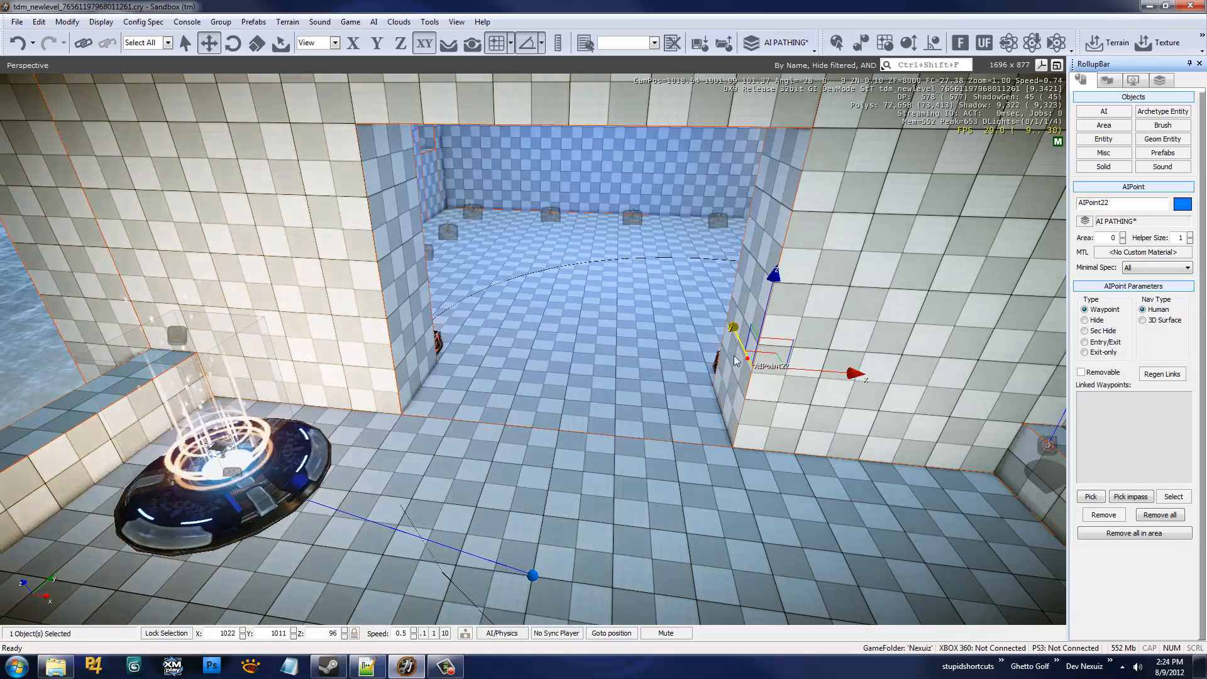
- Generate the AI waypoints again with waypoints beside both crates
{"action": "left_click", "coordinate": [346, 23]}
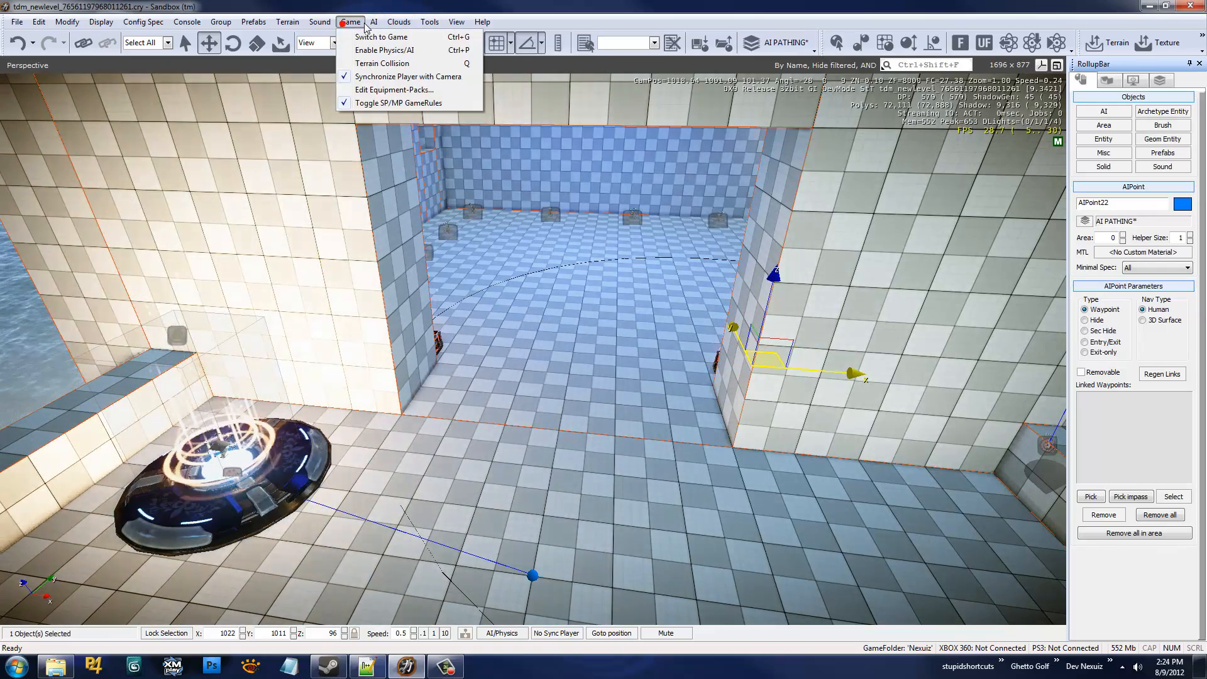
{"action": "mouse_move", "coordinate": [373, 23]}
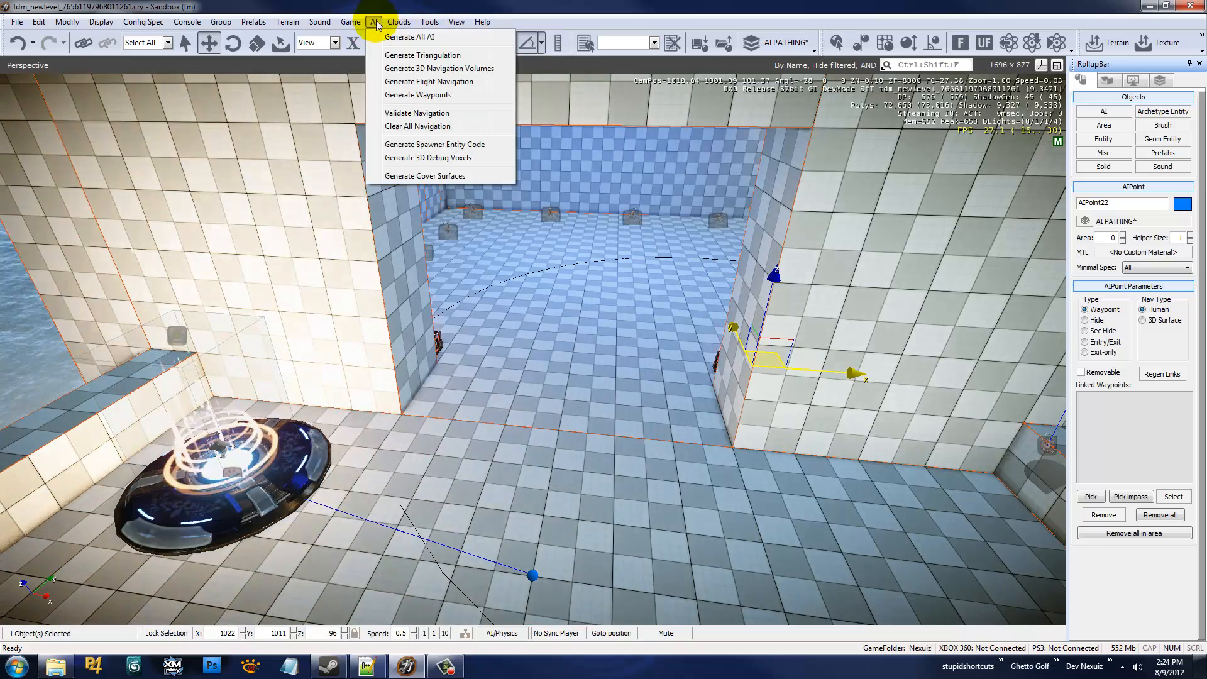
{"action": "left_click", "coordinate": [397, 96]}
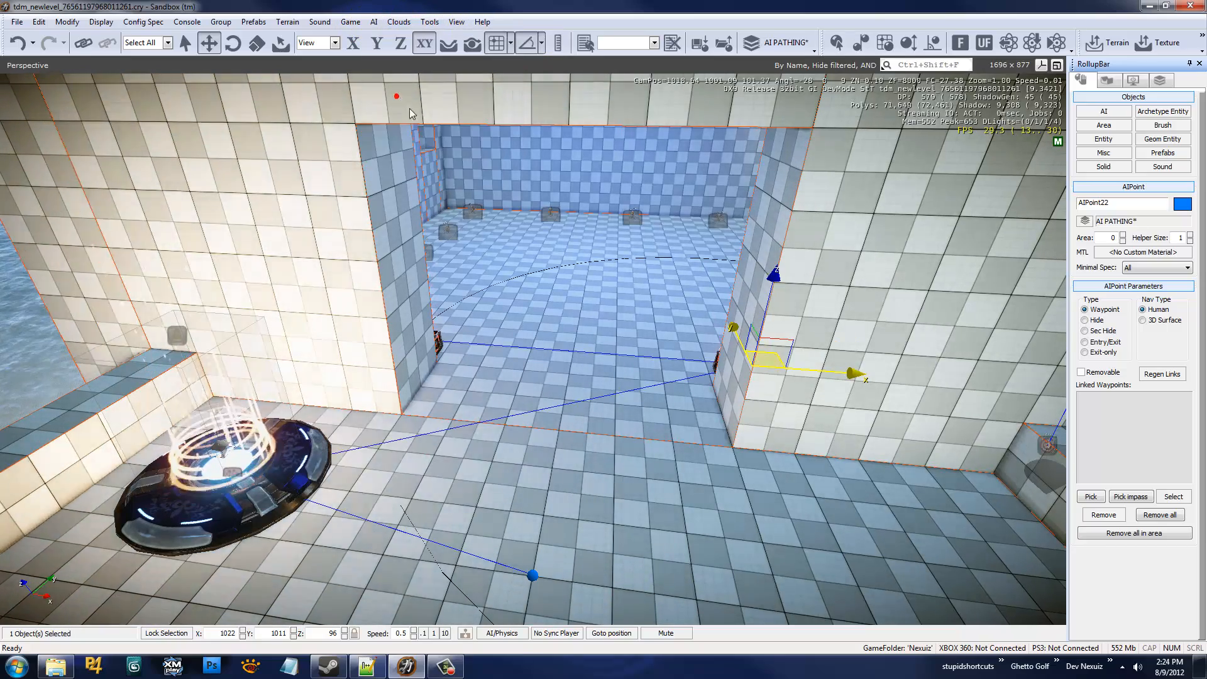
- Move the waypoint beside the crate to the middle of the floor inside the doorway, at X 1018, Y 1012
{"action": "right_click_drag", "start_coordinate": [399, 94], "coordinate": [523, 334]}
{"action": "key", "text": "w"}
{"action": "key", "text": "s"}
{"action": "key", "text": "w"}
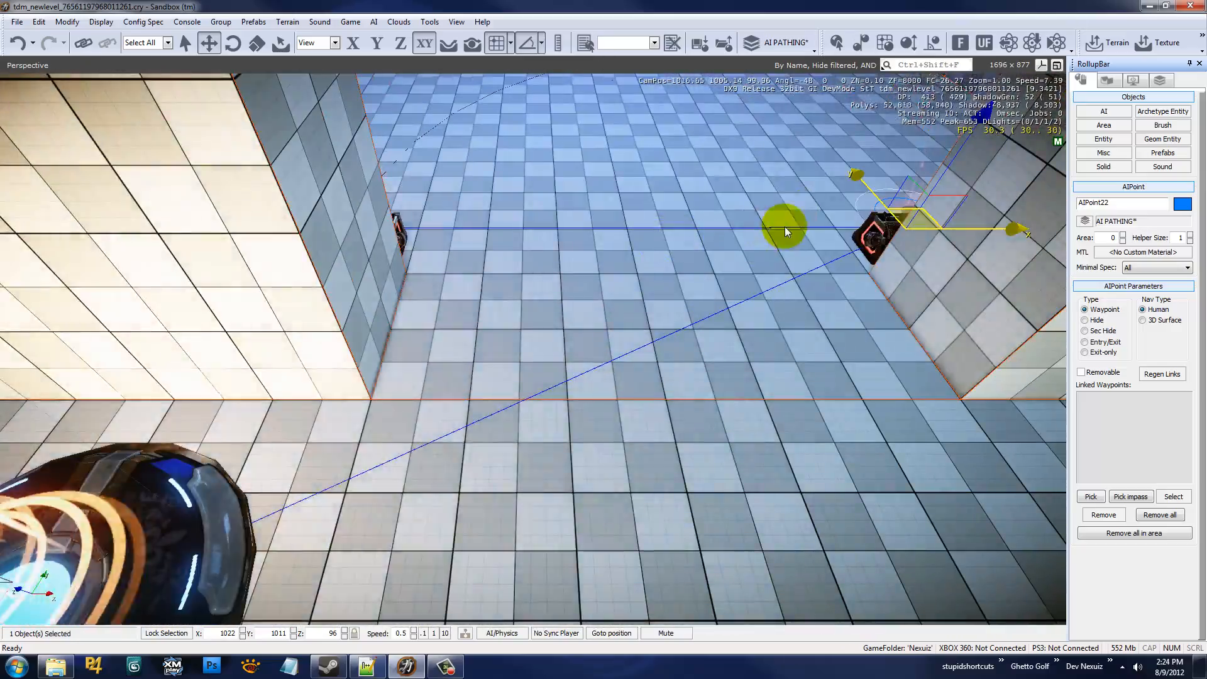
{"action": "key", "text": "s"}
{"action": "key", "text": "w"}
{"action": "right_click_drag", "start_coordinate": [530, 251], "coordinate": [527, 248]}
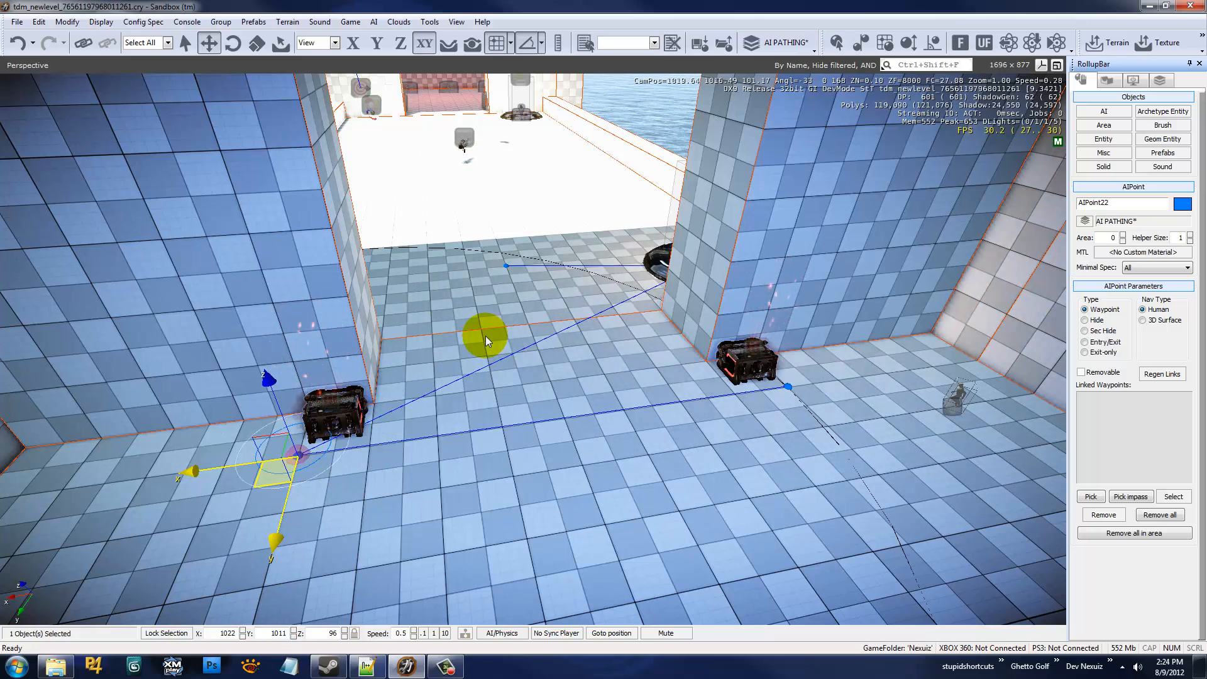
{"action": "right_click_drag", "start_coordinate": [474, 328], "coordinate": [475, 328]}
{"action": "key", "text": "d"}
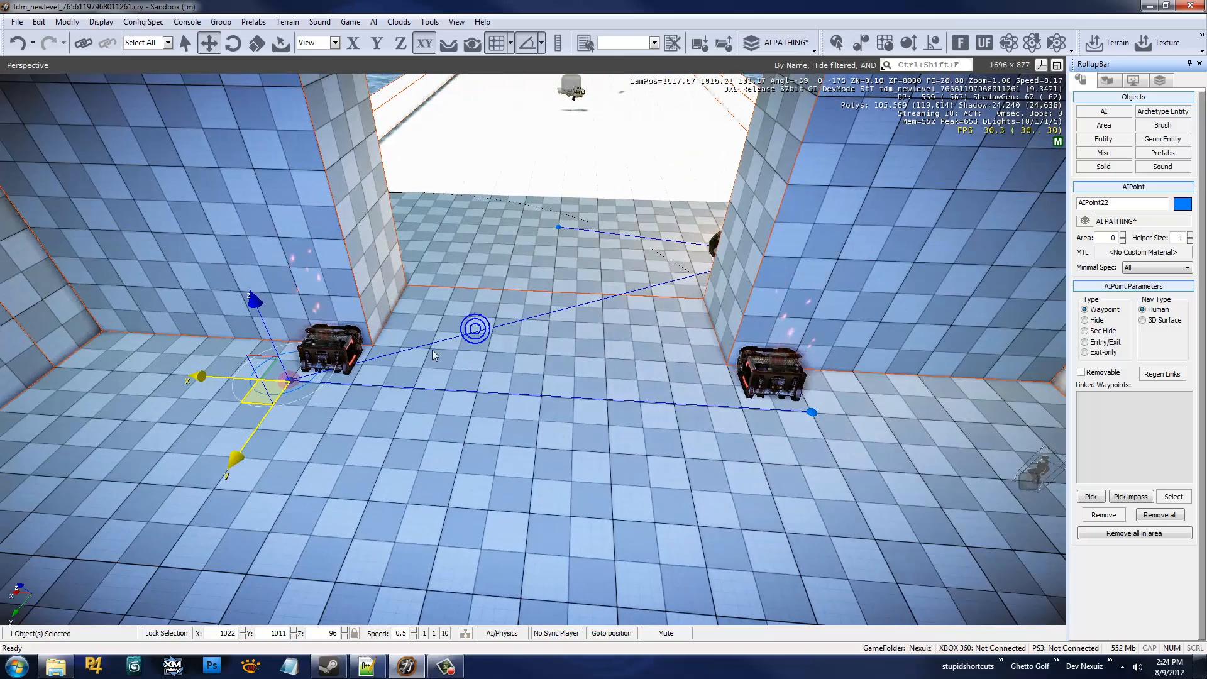
{"action": "left_click_drag", "start_coordinate": [252, 404], "coordinate": [515, 518]}
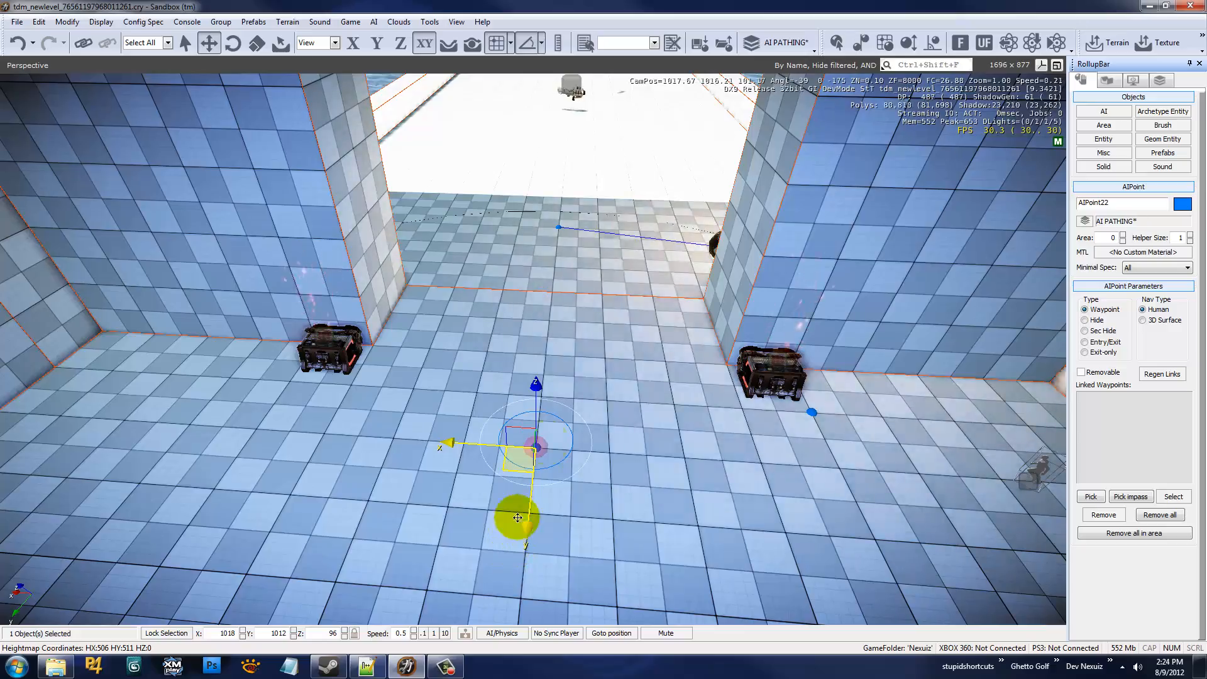
- Box-select the blue tower's 18 roof waypoints and clone them onto the other tower's roof, at X 1027, Y 977, Z 110
{"action": "key", "text": "w"}
{"action": "right_click_drag", "start_coordinate": [569, 327], "coordinate": [788, 314]}
{"action": "key", "text": "w"}
{"action": "key", "text": "s"}
{"action": "left_click", "coordinate": [784, 304]}
{"action": "key", "text": "s"}
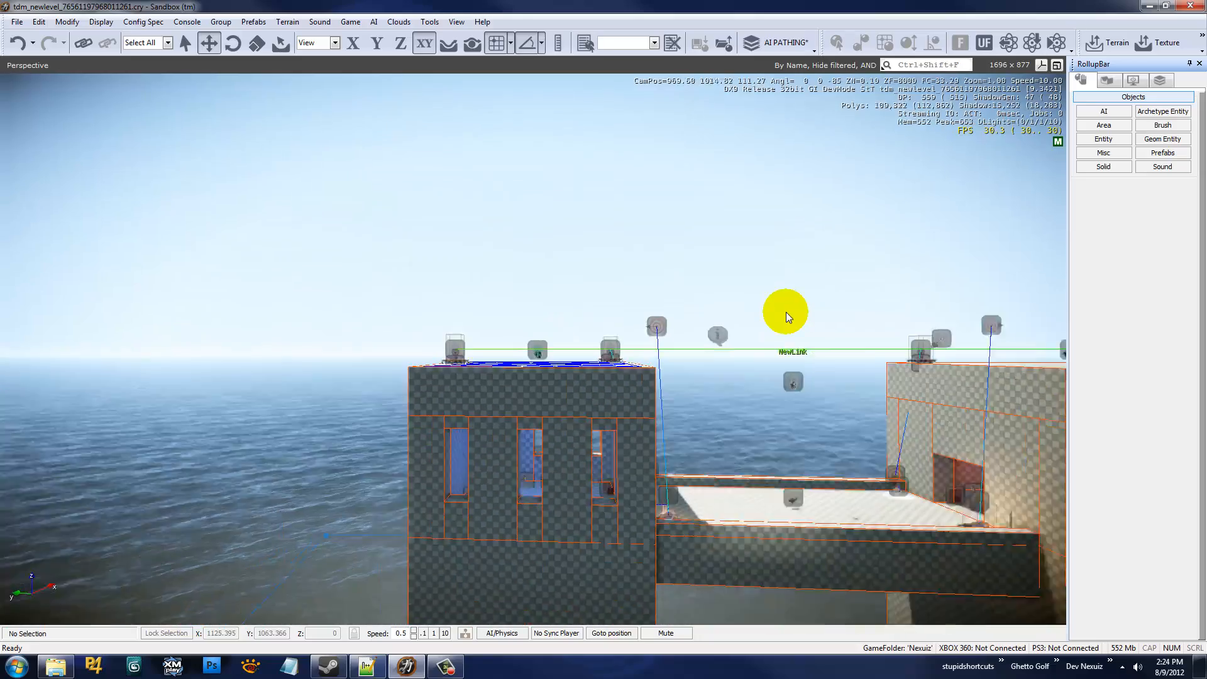
{"action": "left_click_drag", "start_coordinate": [281, 296], "coordinate": [710, 425]}
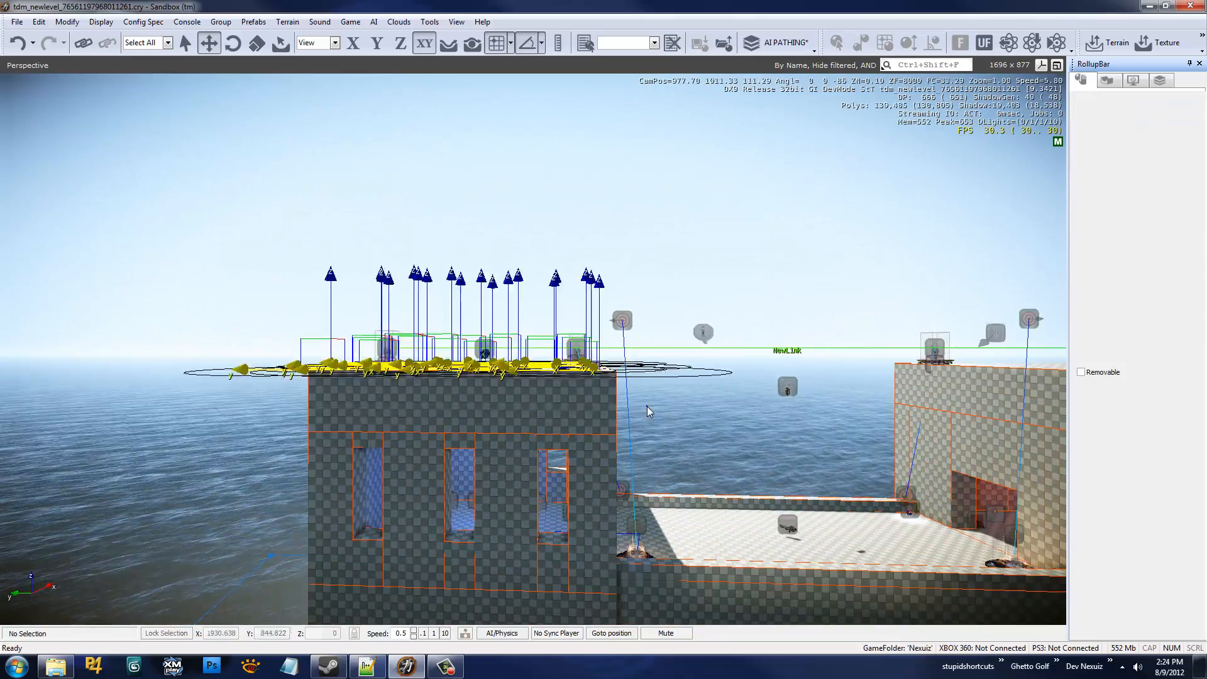
{"action": "middle_click_drag", "start_coordinate": [647, 406], "coordinate": [626, 402], "text": "alt"}
{"action": "key", "text": "s"}
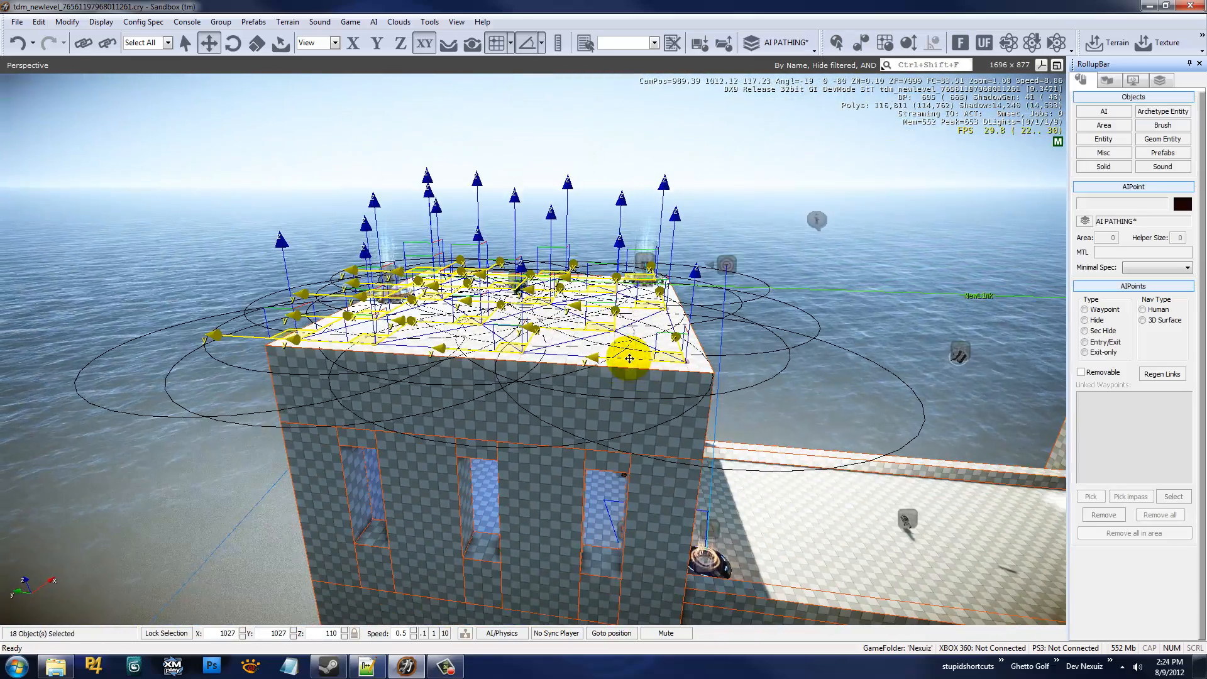
{"action": "left_click", "coordinate": [627, 359]}
{"action": "key", "text": "s"}
{"action": "key", "text": "d"}
{"action": "right_click_drag", "start_coordinate": [632, 390], "coordinate": [628, 384]}
{"action": "key", "text": "w"}
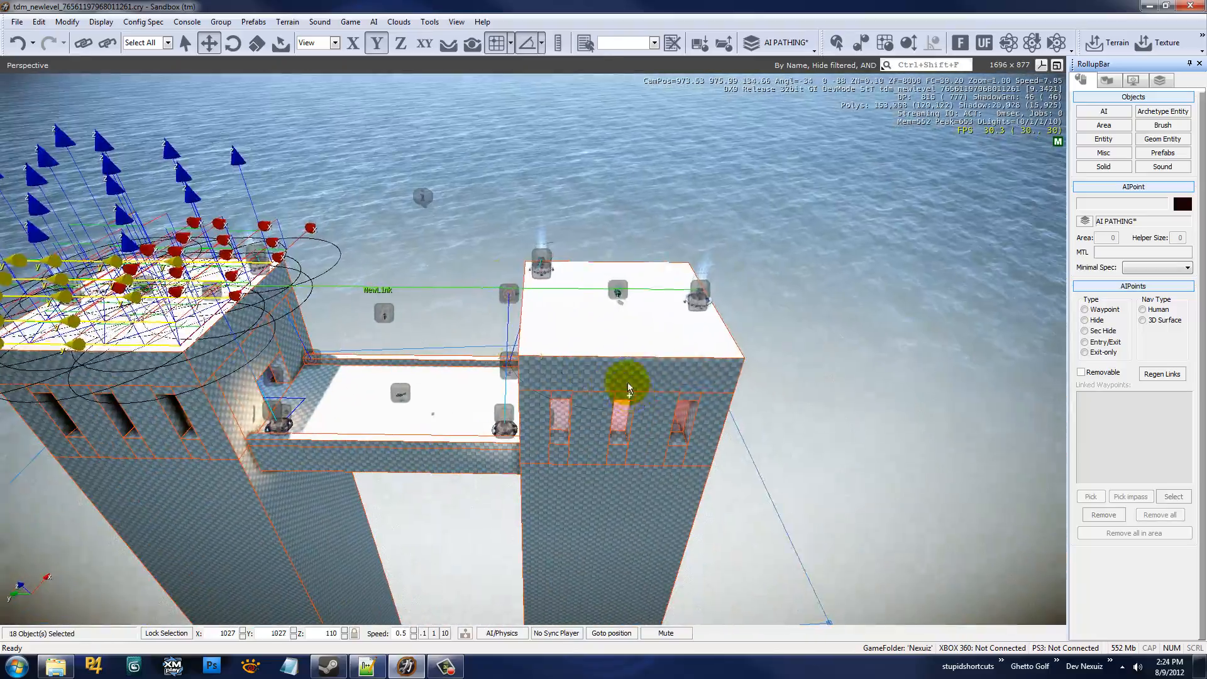
{"action": "key", "text": "ctrl+c"}
{"action": "left_click", "coordinate": [598, 375]}
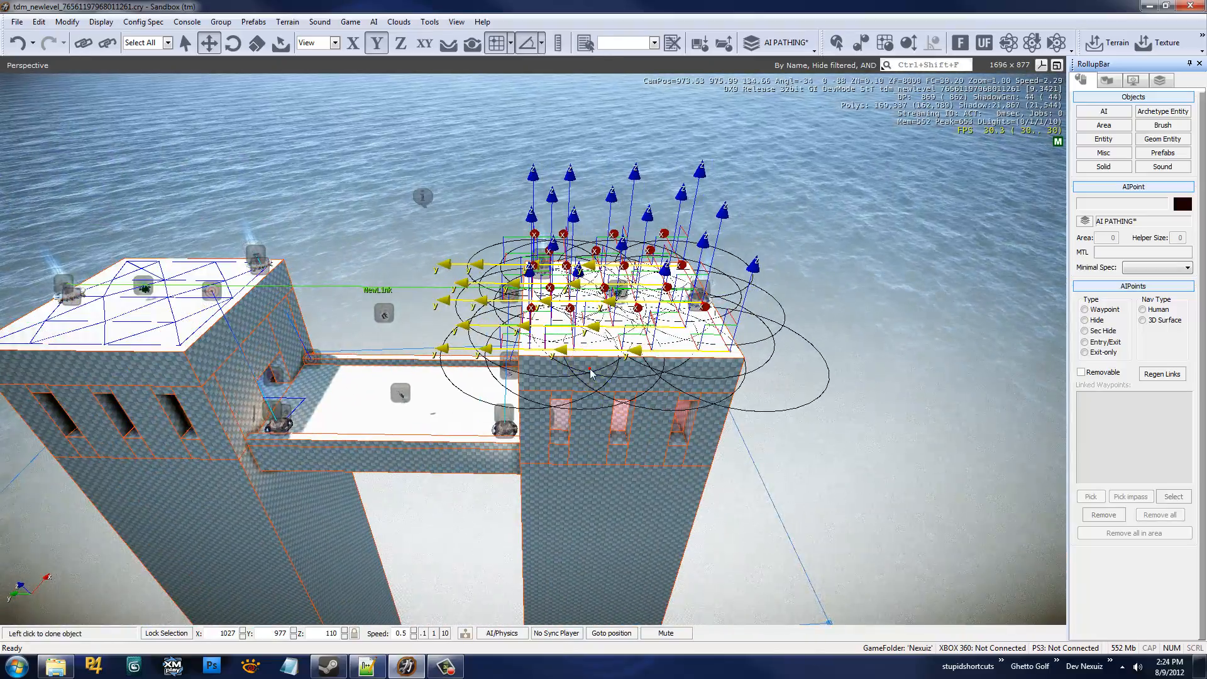
- Limit the selection on the red tower's roof to 12 of its waypoints, leaving out those along the edges
{"action": "key", "text": "w"}
{"action": "key", "text": "w"}
{"action": "key", "text": "a"}
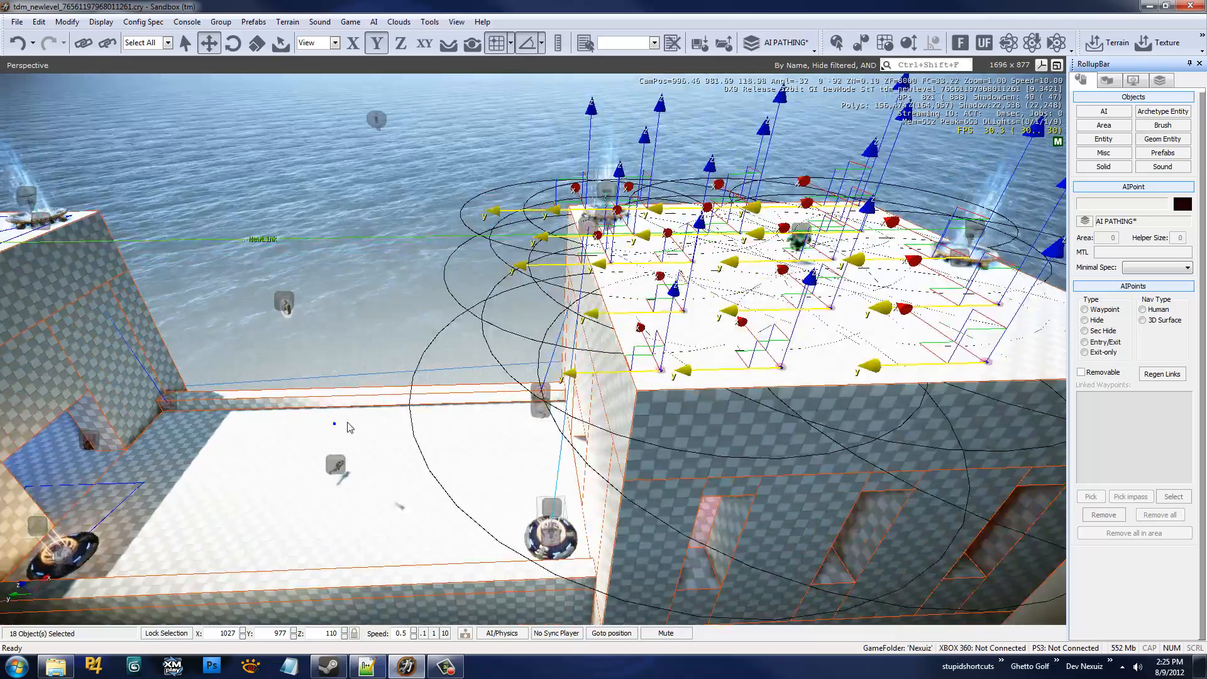
{"action": "left_click", "coordinate": [307, 332]}
{"action": "right_click_drag", "start_coordinate": [307, 332], "coordinate": [308, 331]}
{"action": "key", "text": "w"}
{"action": "key", "text": "s"}
{"action": "key", "text": "d"}
{"action": "left_click_drag", "start_coordinate": [331, 332], "coordinate": [616, 416]}
{"action": "key", "text": "w"}
{"action": "right_click_drag", "start_coordinate": [616, 417], "coordinate": [616, 416]}
{"action": "key", "text": "s"}
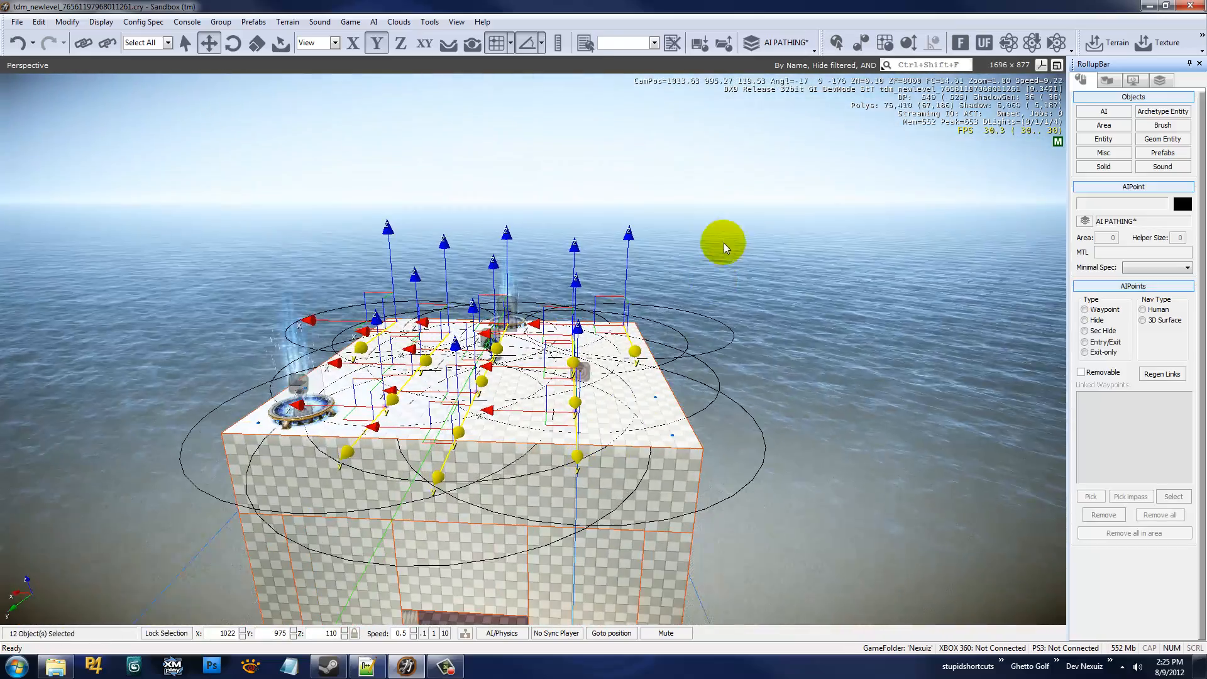
- Remove further edge waypoints near the roof's jump pad from the selection
{"action": "left_click_drag", "start_coordinate": [610, 371], "coordinate": [609, 373], "text": "alt"}
{"action": "key", "text": "a"}
{"action": "right_click_drag", "start_coordinate": [609, 372], "coordinate": [608, 371]}
{"action": "key", "text": "w"}
{"action": "left_click_drag", "start_coordinate": [423, 168], "coordinate": [513, 423], "text": "alt"}
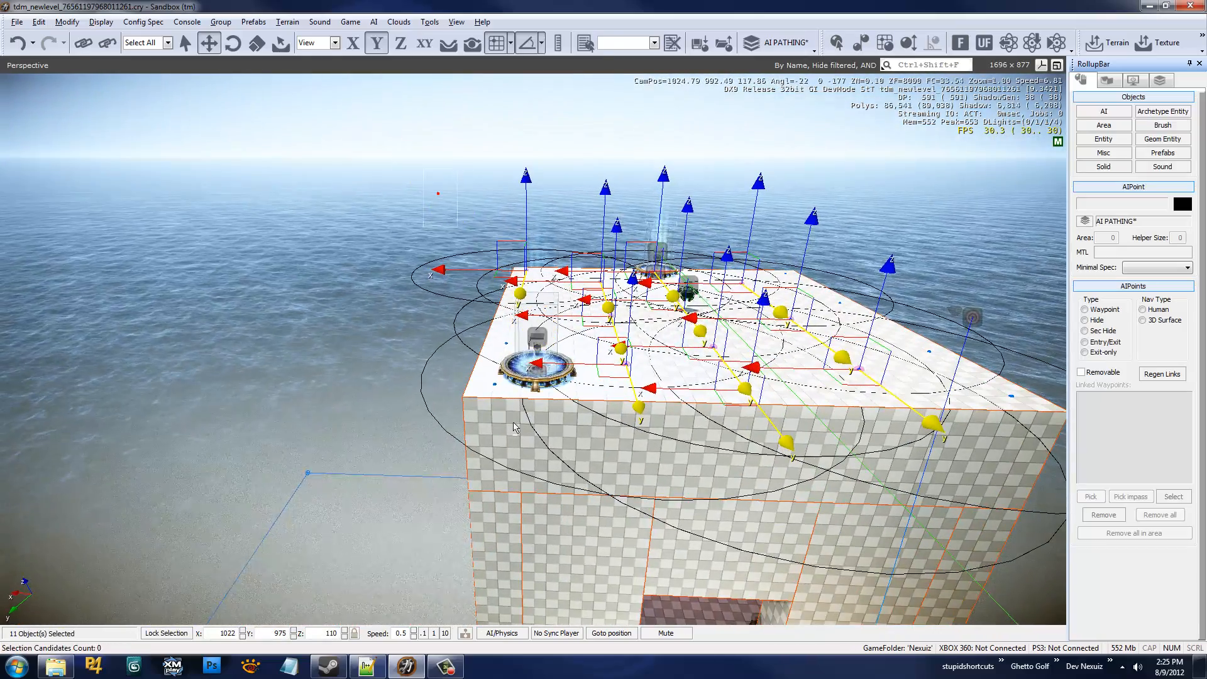
{"action": "left_click_drag", "start_coordinate": [536, 467], "coordinate": [536, 467], "text": "alt"}
- Clone the selected roof waypoints straight down onto the red tower's interior floor, at Z 96
{"action": "left_click", "coordinate": [617, 224]}
{"action": "left_click", "coordinate": [606, 201]}
{"action": "mouse_move", "coordinate": [606, 202]}
{"action": "right_mouse_down"}
{"action": "mouse_move", "coordinate": [609, 232]}
{"action": "mouse_move", "coordinate": [616, 207]}
{"action": "mouse_move", "coordinate": [608, 228]}
{"action": "right_mouse_up"}
{"action": "key", "text": "w"}
{"action": "key", "text": "s"}
{"action": "key", "text": "ctrl+c"}
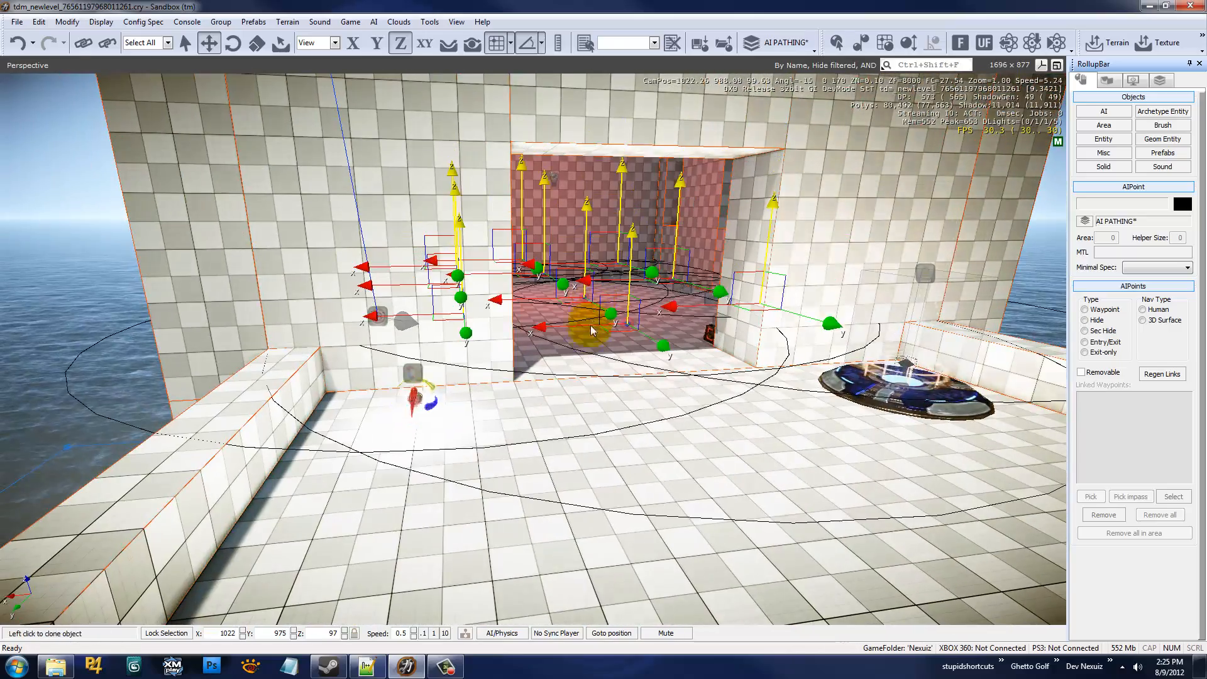
{"action": "left_click", "coordinate": [586, 335]}
{"action": "key", "text": "w"}
{"action": "right_click_drag", "start_coordinate": [586, 328], "coordinate": [560, 326]}
{"action": "key", "text": "s"}
{"action": "key", "text": "a"}
{"action": "left_click", "coordinate": [455, 317]}
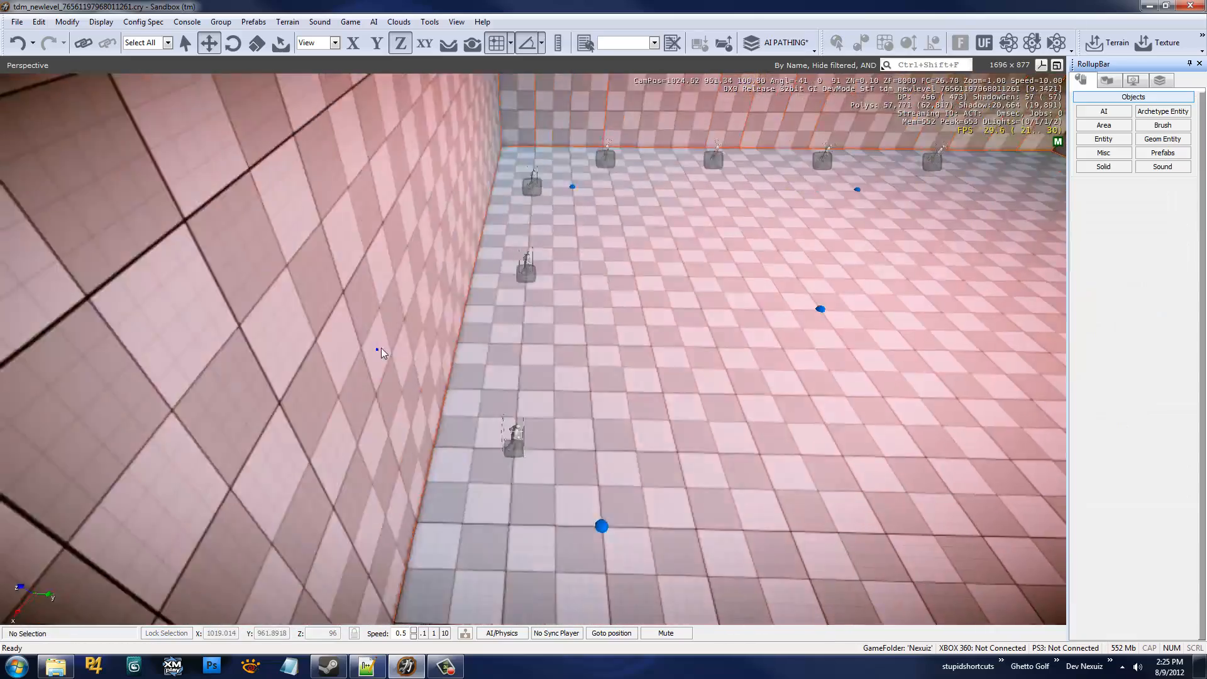
- Delete the cloned waypoint that lies by the red tower's window opening, beyond the interior wall
{"action": "right_click_drag", "start_coordinate": [430, 334], "coordinate": [430, 333]}
{"action": "key", "text": "a"}
{"action": "key", "text": "d"}
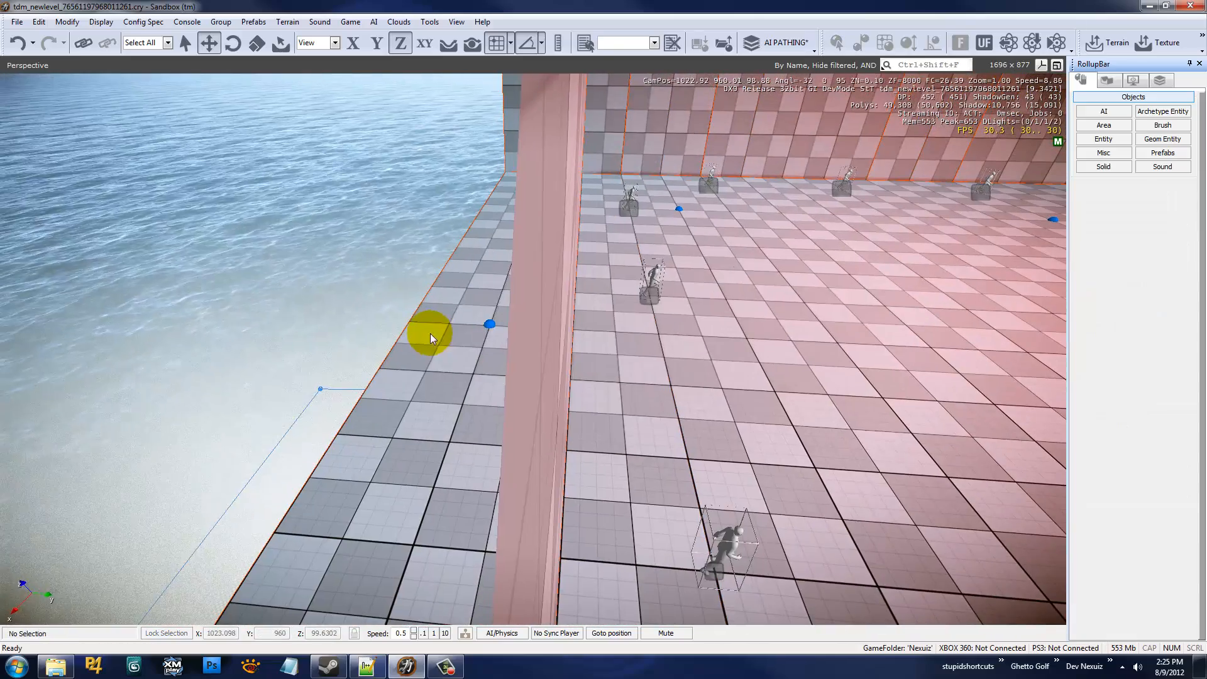
{"action": "left_click", "coordinate": [491, 325]}
{"action": "key", "text": "Delete"}
{"action": "key", "text": "Return"}
- Select the red tower's interior floor waypoints, viewed from outside its windowed wall
{"action": "right_click_drag", "start_coordinate": [514, 458], "coordinate": [417, 370]}
{"action": "key", "text": "s"}
{"action": "key", "text": "w"}
{"action": "key", "text": "w"}
{"action": "key", "text": "d"}
{"action": "key", "text": "a"}
{"action": "left_click", "coordinate": [414, 377]}
{"action": "key", "text": "s"}
{"action": "key", "text": "a"}
{"action": "key", "text": "s"}
{"action": "key", "text": "w"}
{"action": "key", "text": "s"}
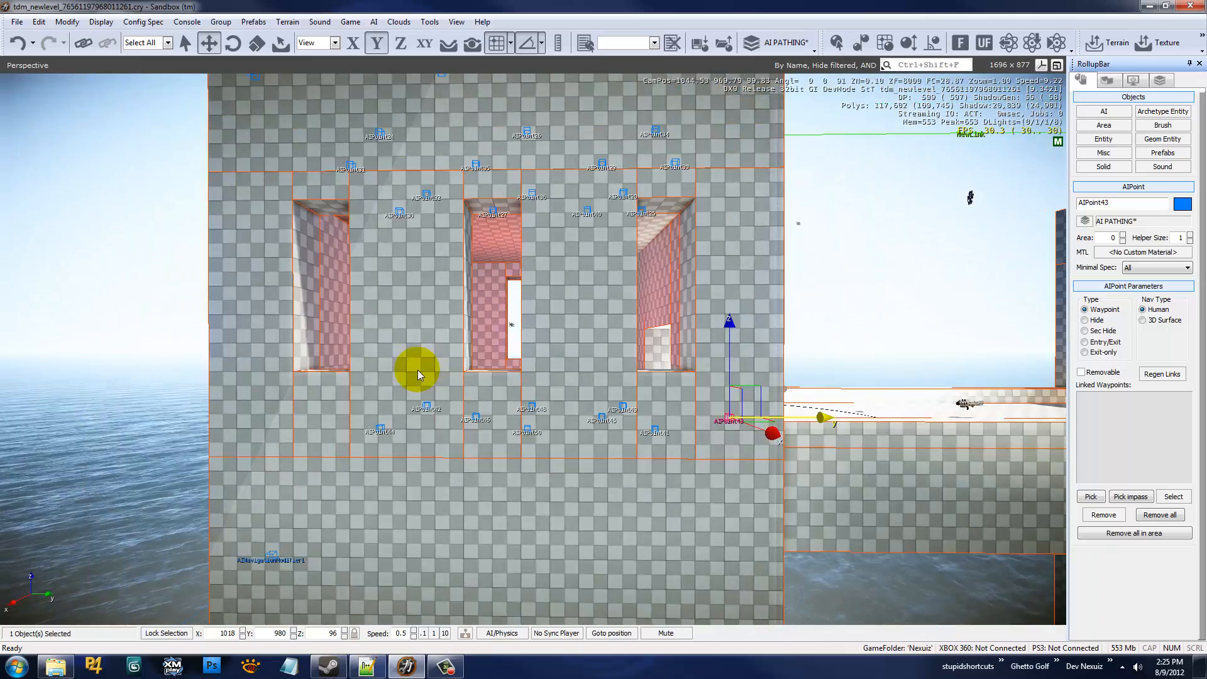
{"action": "key", "text": "d"}
{"action": "left_click_drag", "start_coordinate": [305, 381], "coordinate": [553, 434]}
- Clone the eight selected interior waypoints across to the blue tower's interior floor, at X 1013, Y 1017, Z 96
{"action": "key", "text": "d"}
{"action": "key", "text": "w"}
{"action": "right_click_drag", "start_coordinate": [636, 412], "coordinate": [637, 464]}
{"action": "key", "text": "d"}
{"action": "left_click_drag", "start_coordinate": [164, 251], "coordinate": [637, 402]}
{"action": "key", "text": "w"}
{"action": "key", "text": "w"}
{"action": "mouse_move", "coordinate": [637, 404]}
{"action": "right_mouse_down"}
{"action": "mouse_move", "coordinate": [663, 407]}
{"action": "mouse_move", "coordinate": [638, 407]}
{"action": "right_mouse_up"}
{"action": "key", "text": "w"}
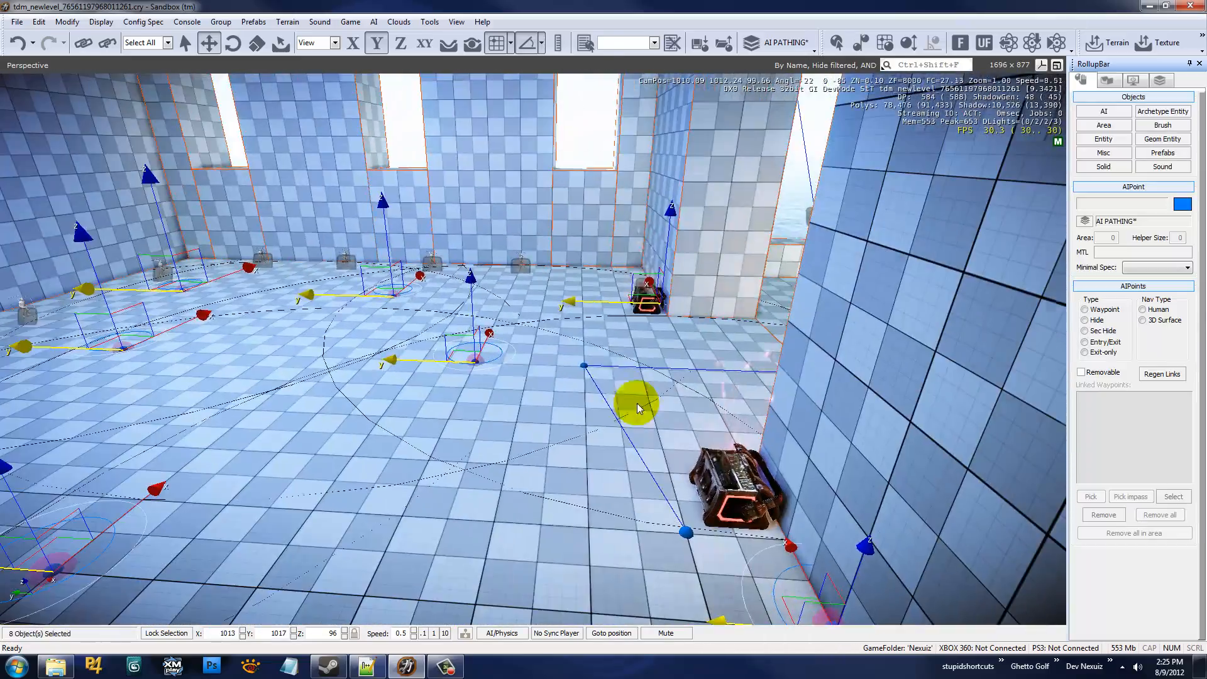
- Shift the eight cloned waypoints inside the blue tower along Y to 1019
{"action": "key", "text": "a"}
{"action": "right_click_drag", "start_coordinate": [322, 390], "coordinate": [322, 390]}
{"action": "key", "text": "s"}
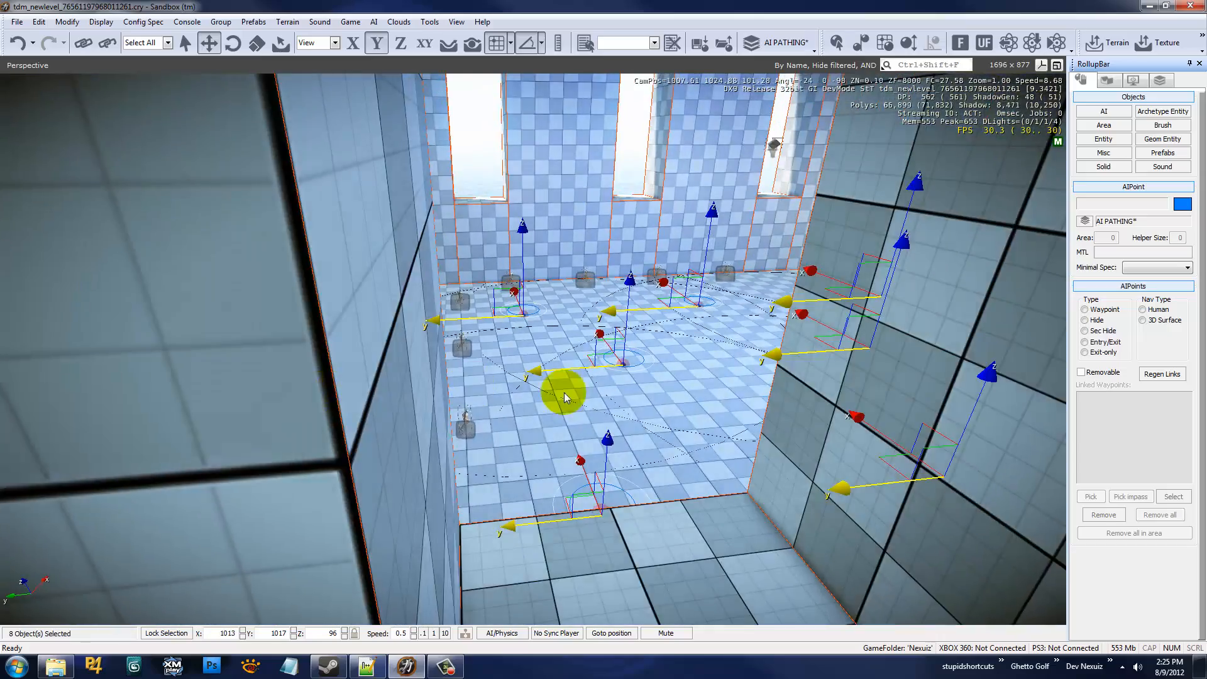
{"action": "key", "text": "w"}
{"action": "left_click_drag", "start_coordinate": [568, 372], "coordinate": [455, 397]}
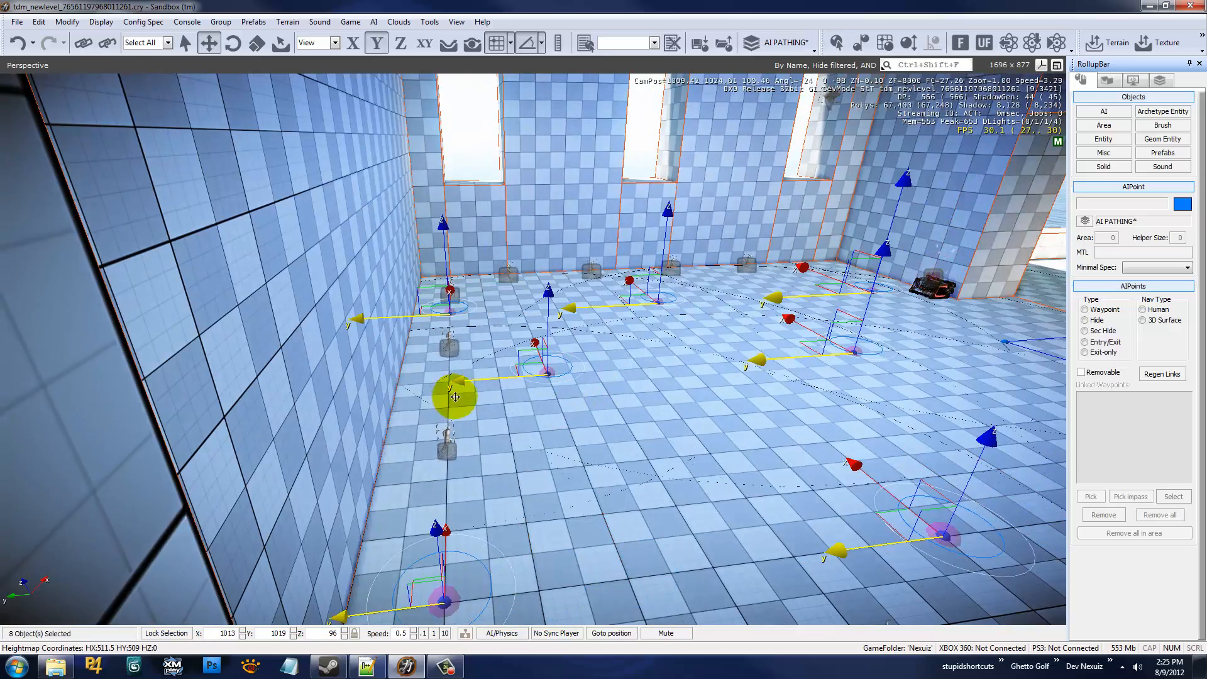
- Delete the extra waypoint right beside the crate inside the blue tower's doorway
{"action": "key", "text": "a"}
{"action": "right_click_drag", "start_coordinate": [454, 397], "coordinate": [455, 397]}
{"action": "key", "text": "w"}
{"action": "key", "text": "d"}
{"action": "key", "text": "d"}
{"action": "key", "text": "w"}
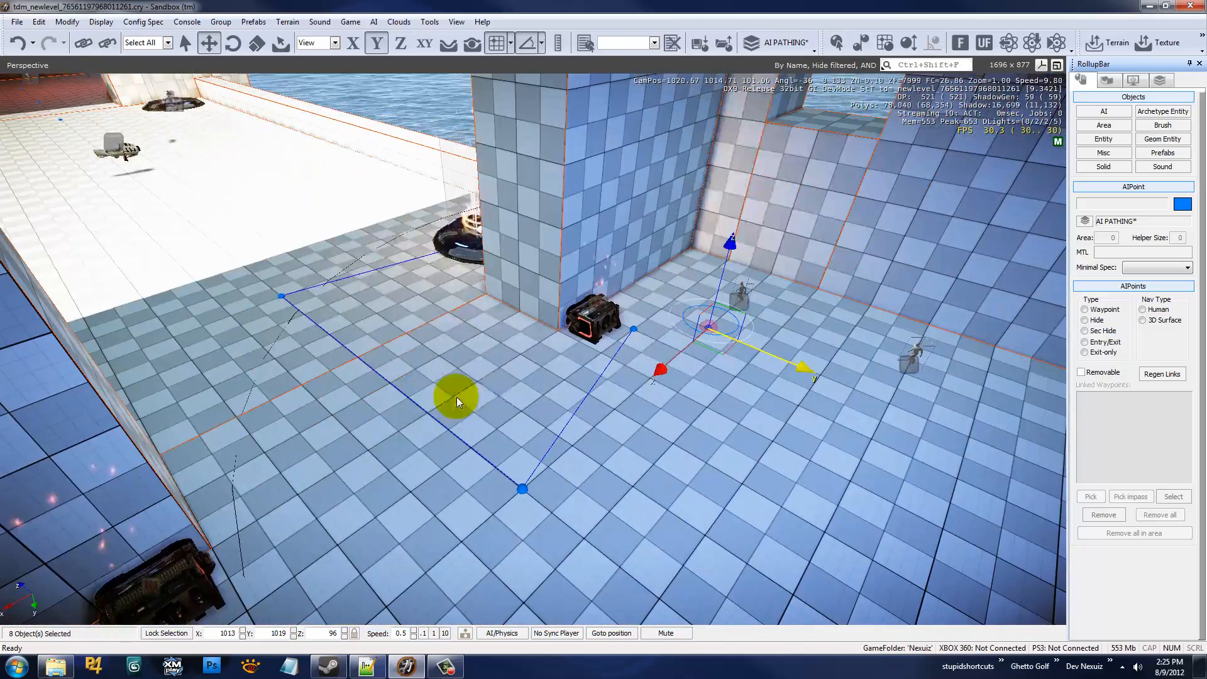
{"action": "left_click", "coordinate": [634, 331]}
{"action": "left_click", "coordinate": [634, 330]}
{"action": "key", "text": "Delete"}
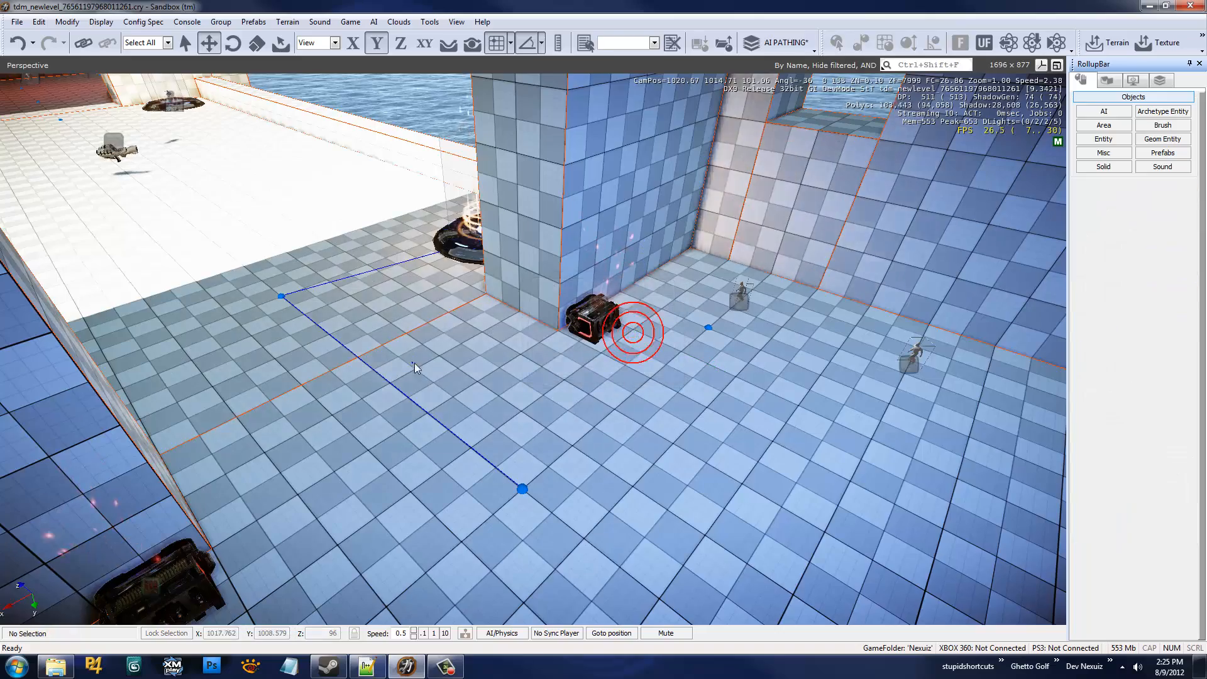
- Generate the AI waypoints to link the new points inside both towers
{"action": "right_click_drag", "start_coordinate": [414, 366], "coordinate": [414, 363]}
{"action": "left_click", "coordinate": [374, 21]}
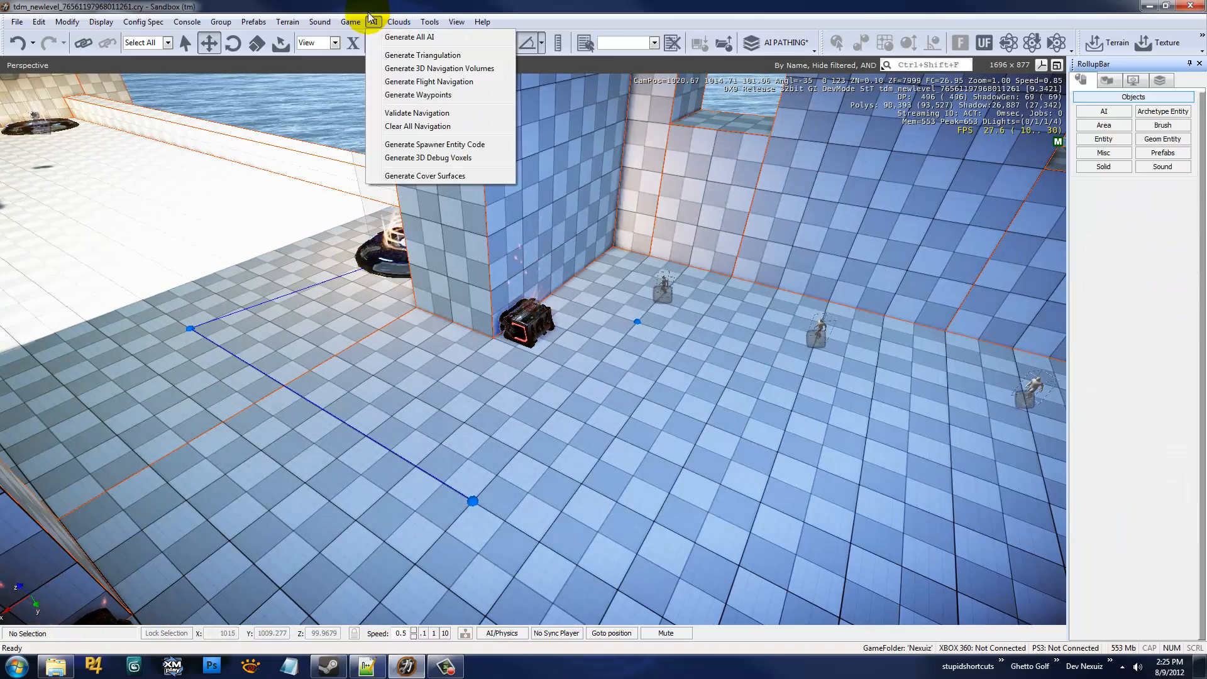
{"action": "left_click", "coordinate": [415, 94]}
- Clone the blue doorway's bridge waypoint to both sides of the bridge, one at X 1014, Y 1002, and to X 1018, Y 998
{"action": "right_click_drag", "start_coordinate": [498, 386], "coordinate": [635, 388]}
{"action": "left_click", "coordinate": [728, 354]}
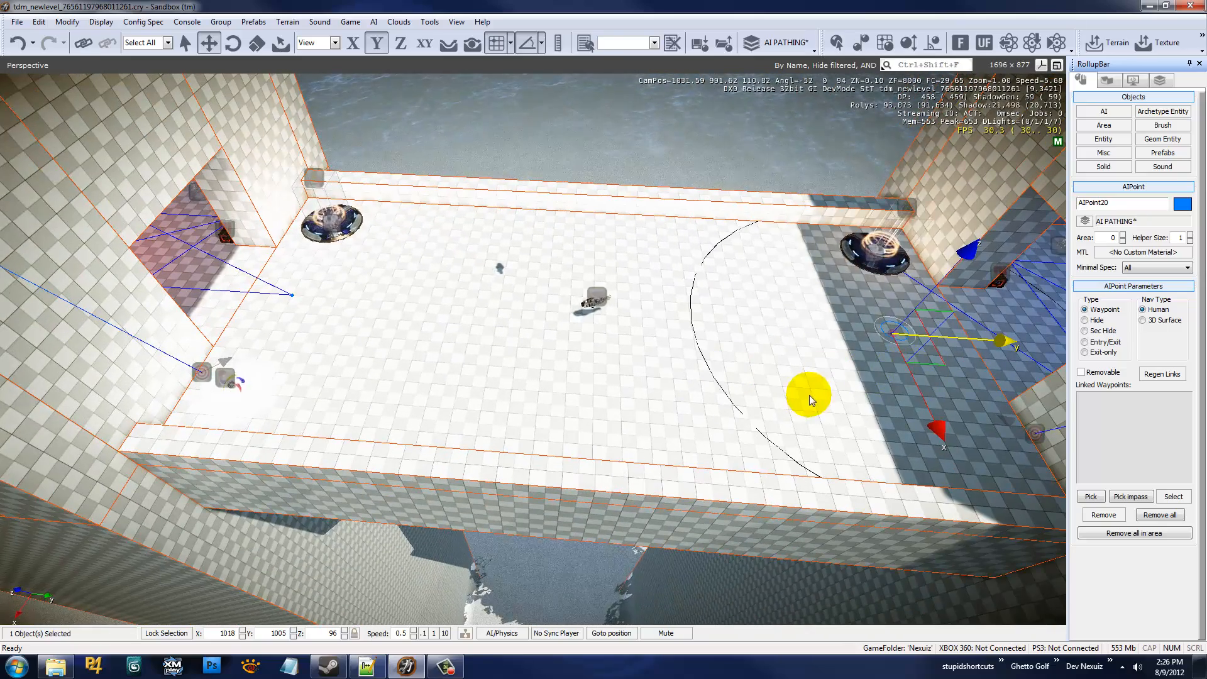
{"action": "left_click", "coordinate": [942, 361]}
{"action": "key", "text": "ctrl+c"}
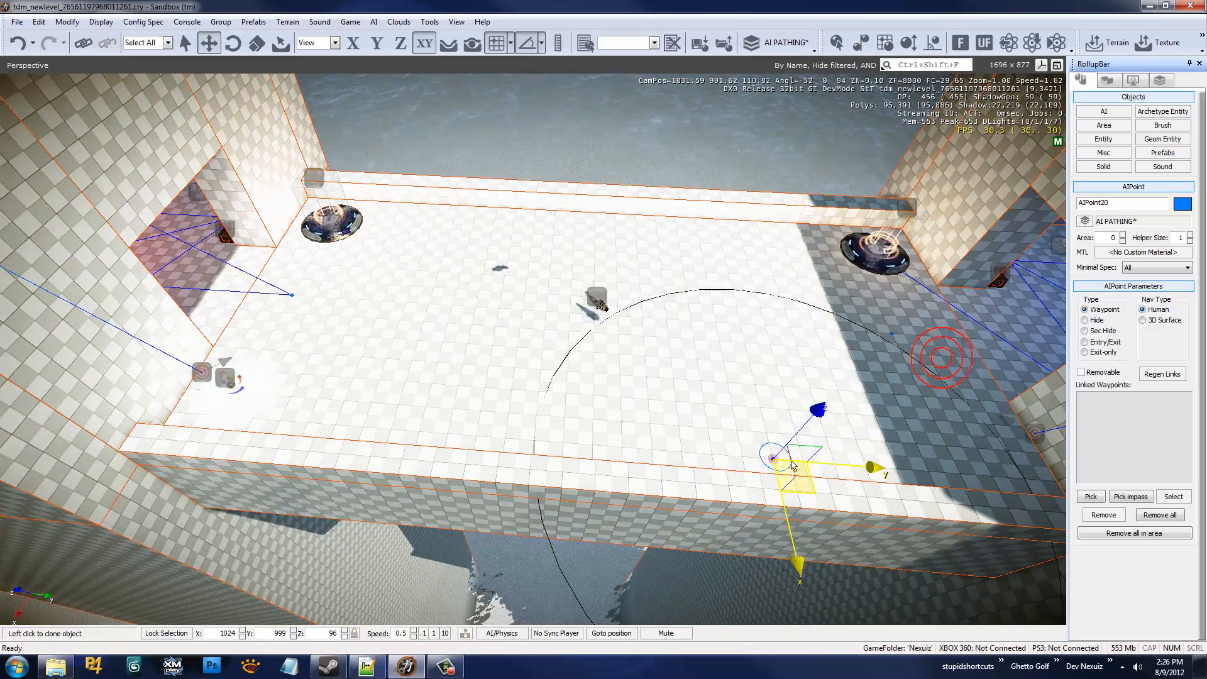
{"action": "left_click", "coordinate": [814, 443]}
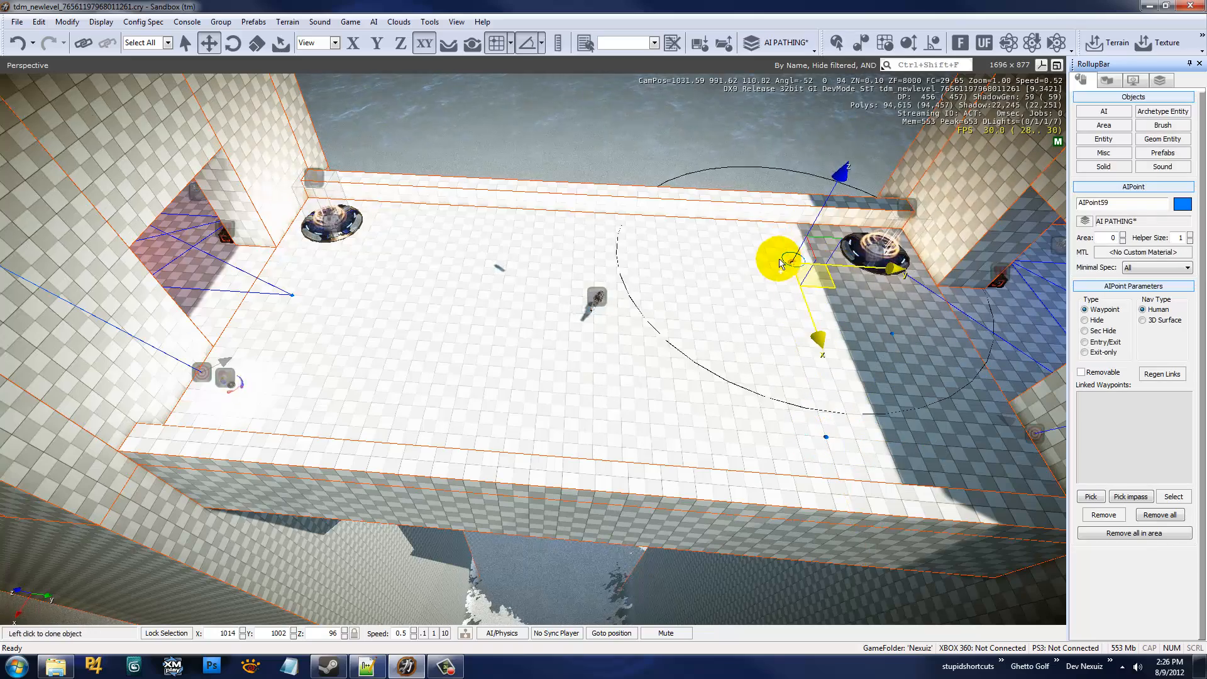
{"action": "left_click", "coordinate": [788, 263]}
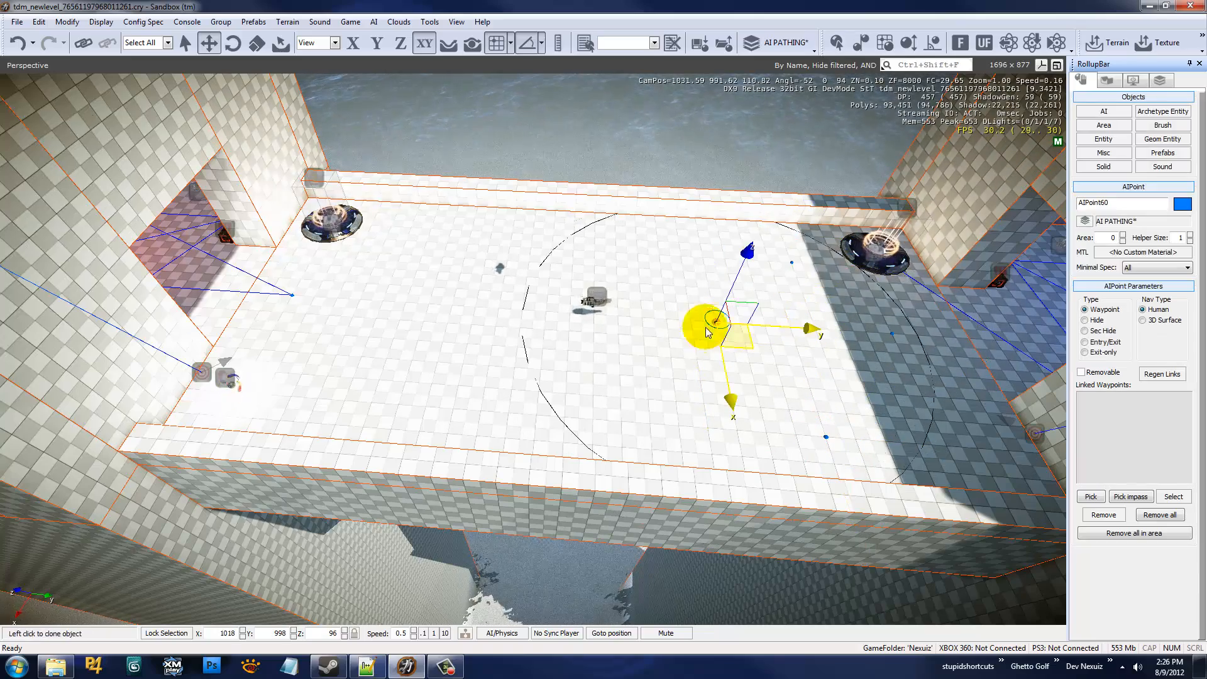
{"action": "left_click", "coordinate": [710, 327]}
- Clone five more waypoints across the bridge's middle and red half, including one at X 1016, Y 987 and one at X 1012, Y 993
{"action": "left_click", "coordinate": [596, 258]}
{"action": "key", "text": "ctrl+c"}
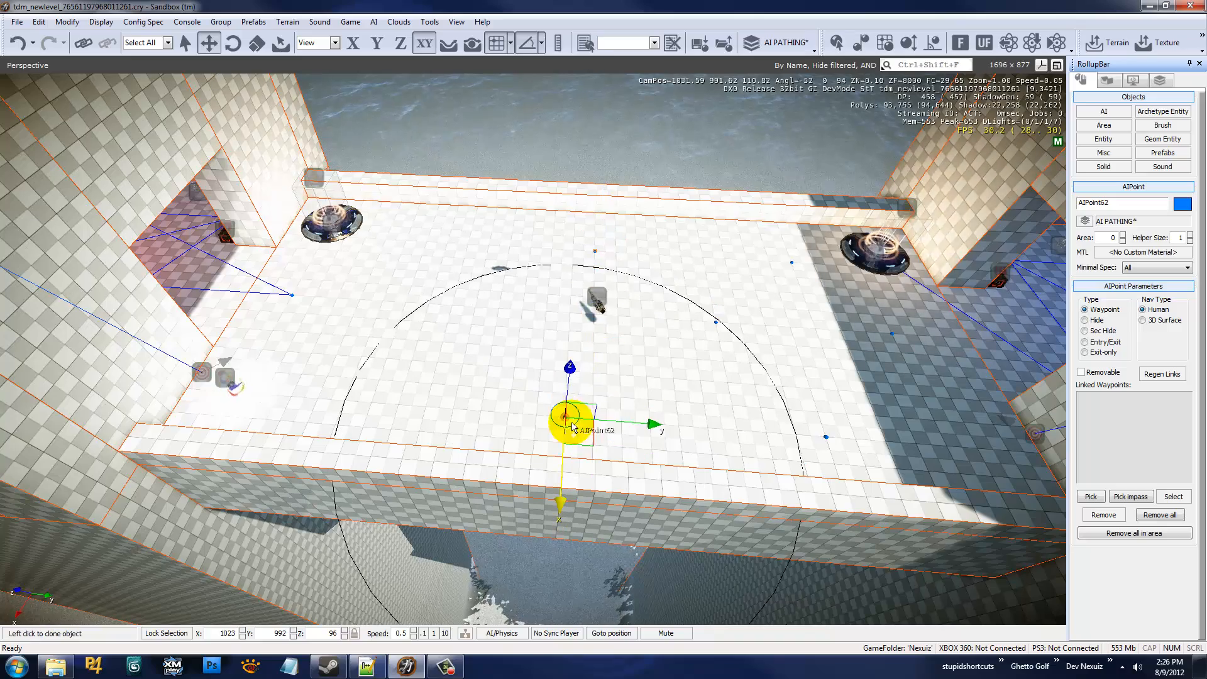
{"action": "left_click", "coordinate": [571, 413]}
{"action": "key", "text": "ctrl+c"}
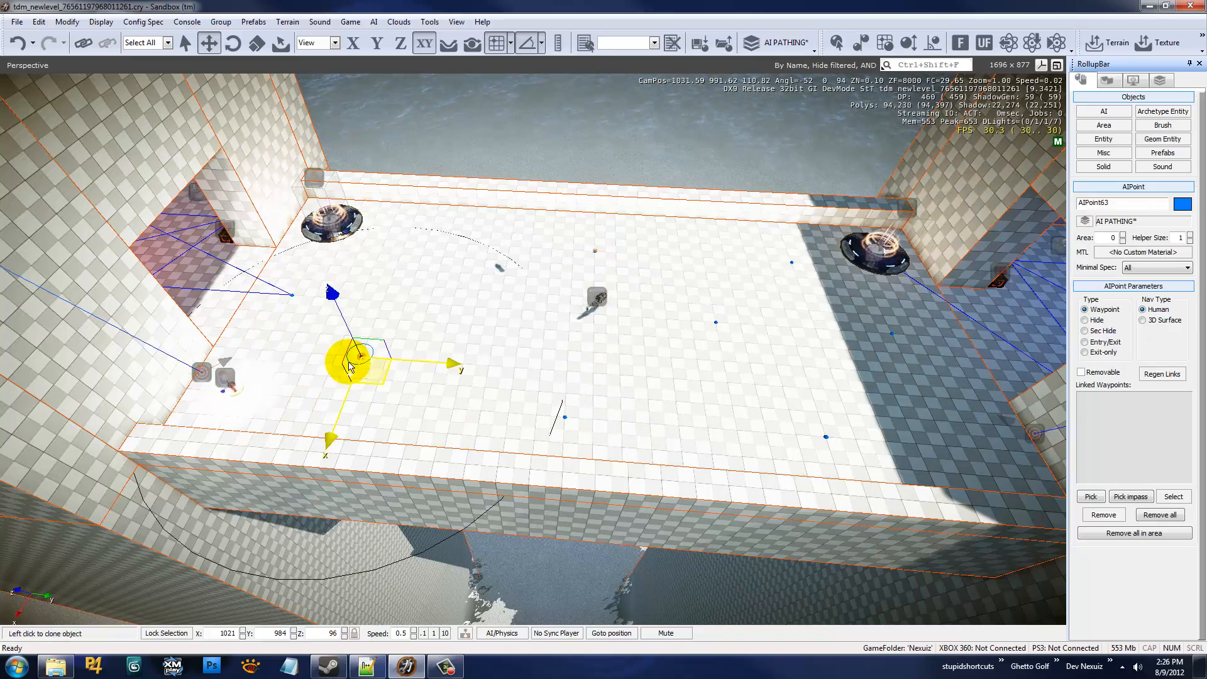
{"action": "left_click", "coordinate": [346, 398]}
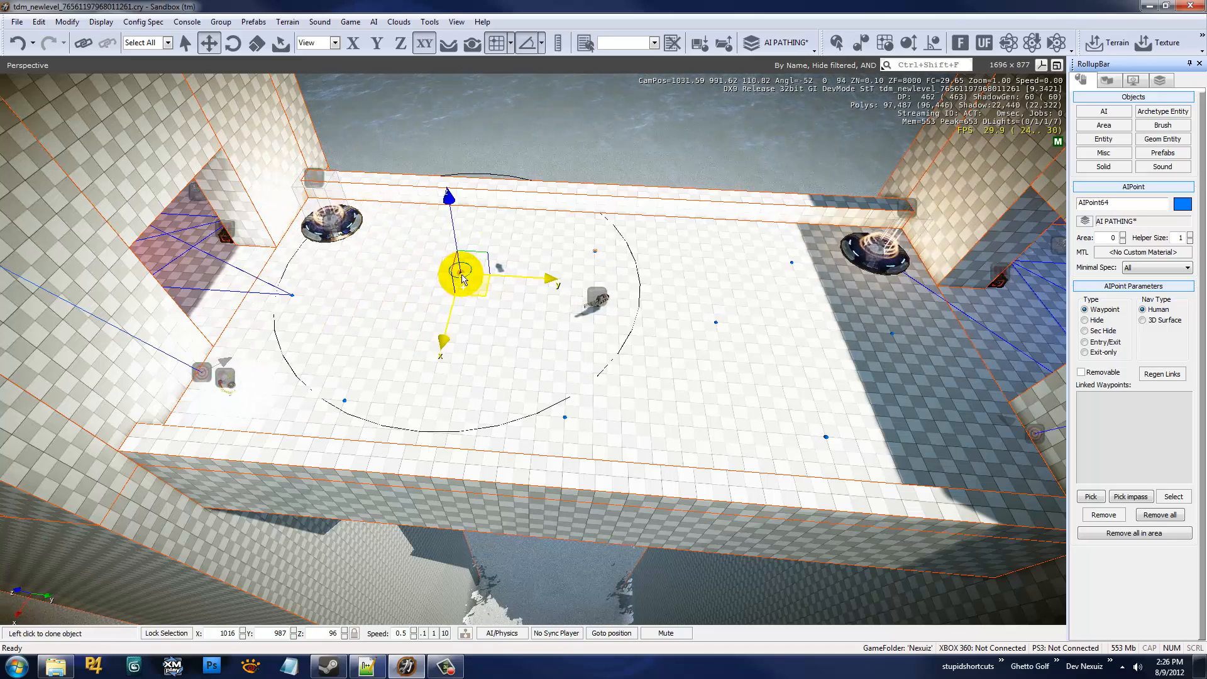
{"action": "left_click", "coordinate": [467, 282]}
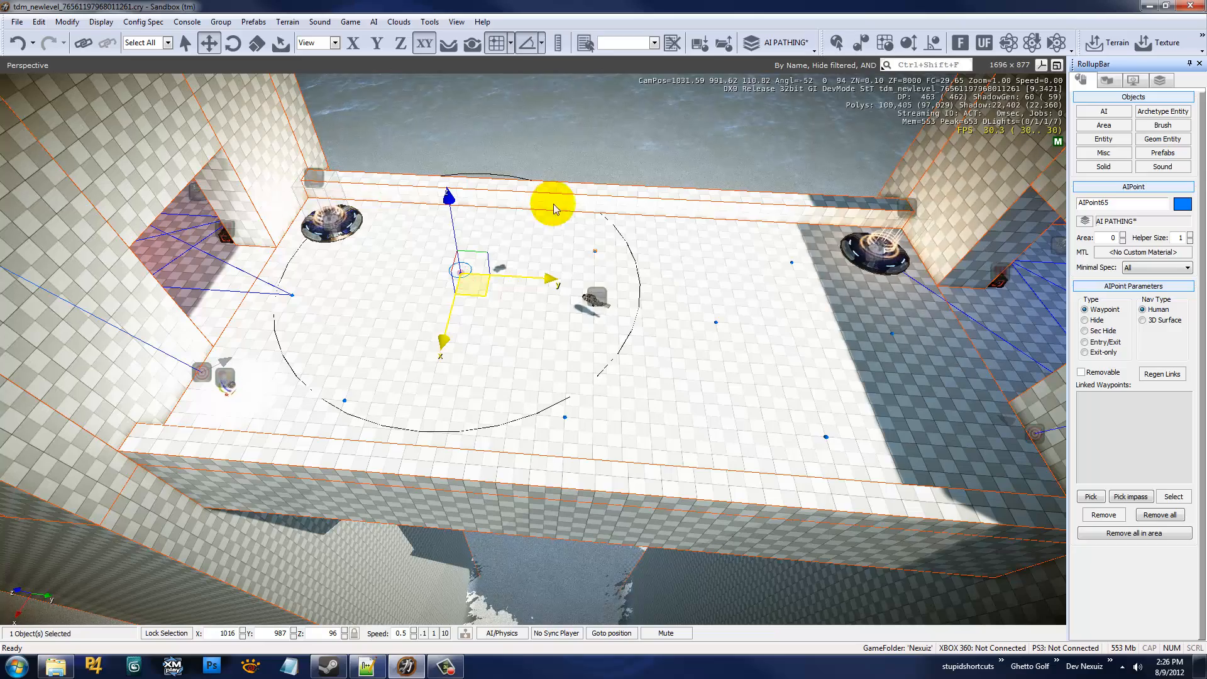
{"action": "left_click", "coordinate": [603, 225]}
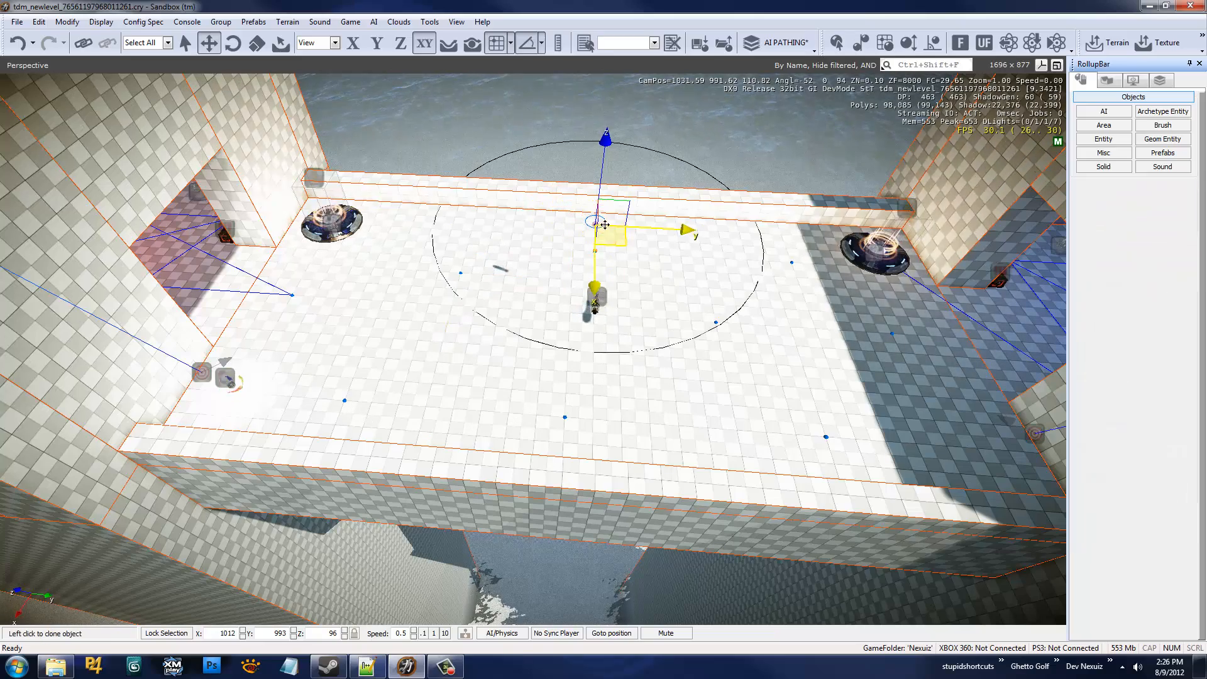
- Generate the AI waypoints to link the new points across the bridge, and clear the selection
{"action": "left_click", "coordinate": [374, 22]}
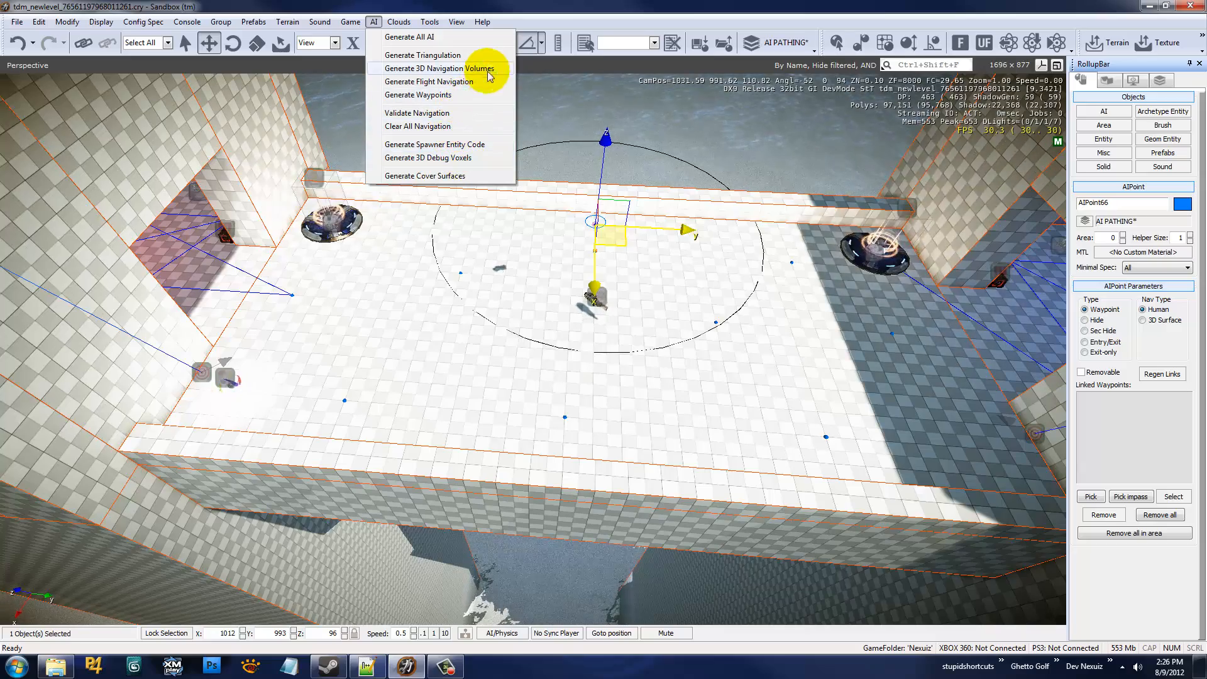
{"action": "left_click", "coordinate": [474, 100]}
{"action": "left_click", "coordinate": [486, 145]}
- Examine the generated links between the bridge waypoints and both tower doorways
{"action": "mouse_move", "coordinate": [490, 147]}
{"action": "right_mouse_down"}
{"action": "mouse_move", "coordinate": [509, 168]}
{"action": "mouse_move", "coordinate": [512, 153]}
{"action": "right_mouse_up"}
{"action": "key", "text": "w"}
{"action": "key", "text": "s"}
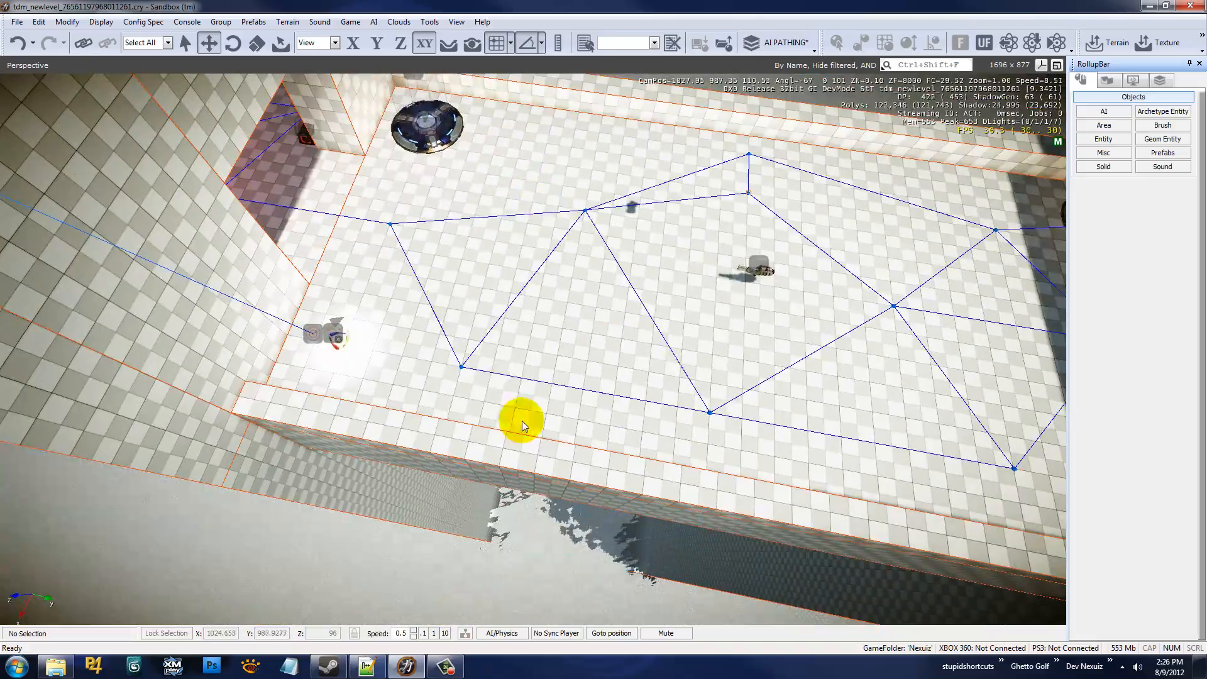
{"action": "right_click_drag", "start_coordinate": [685, 363], "coordinate": [688, 361]}
{"action": "key", "text": "s"}
{"action": "key", "text": "d"}
{"action": "key", "text": "w"}
{"action": "left_click", "coordinate": [290, 449]}
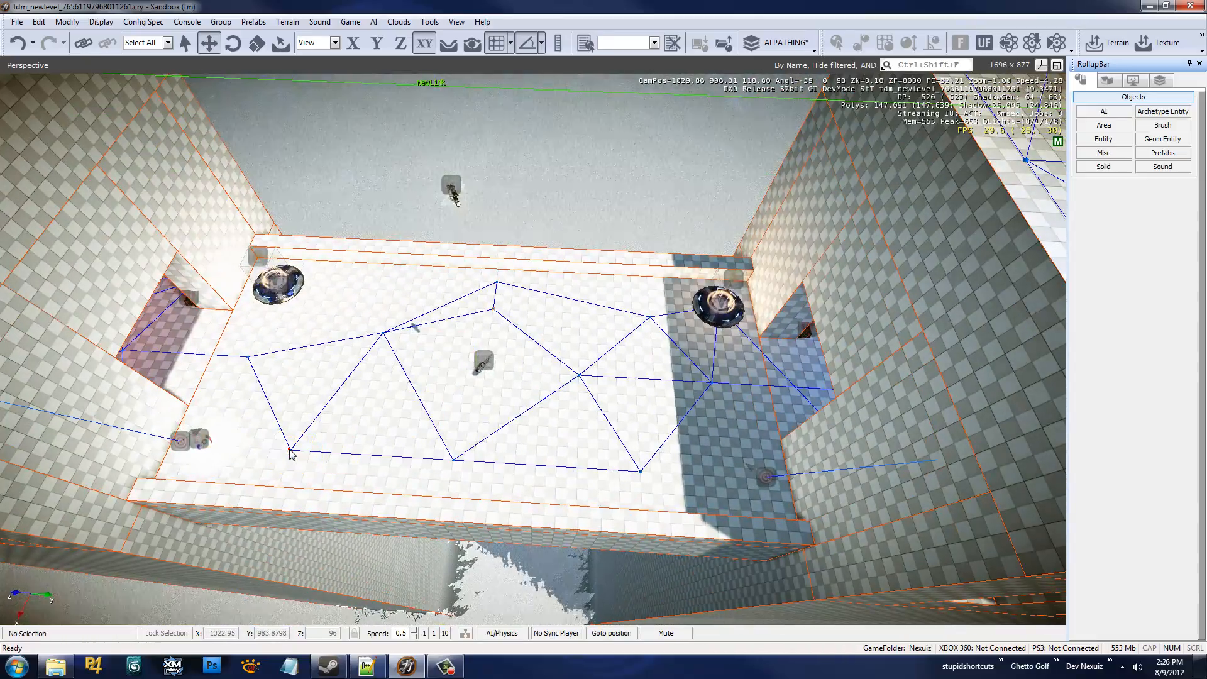
{"action": "key", "text": "w"}
{"action": "right_click_drag", "start_coordinate": [393, 352], "coordinate": [395, 353]}
{"action": "key", "text": "s"}
{"action": "key", "text": "w"}
{"action": "key", "text": "s"}
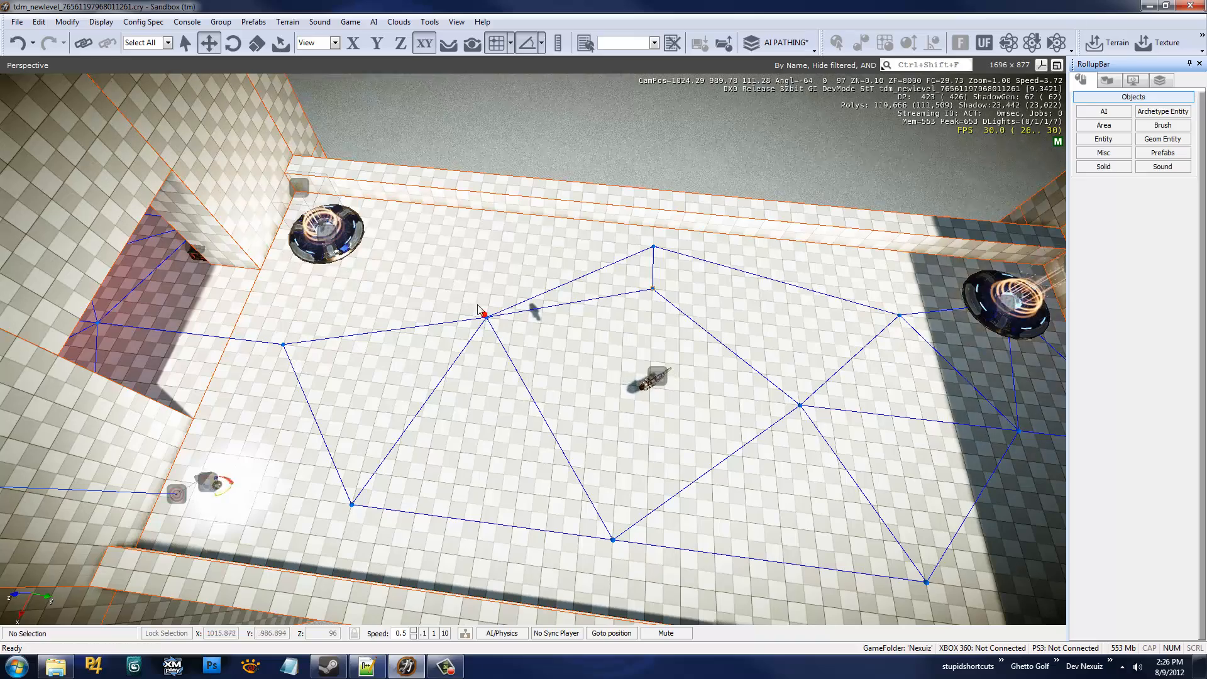
- Clone the waypoint on the bridge's red half onto the round pad beside the red doorway
{"action": "left_click", "coordinate": [485, 315]}
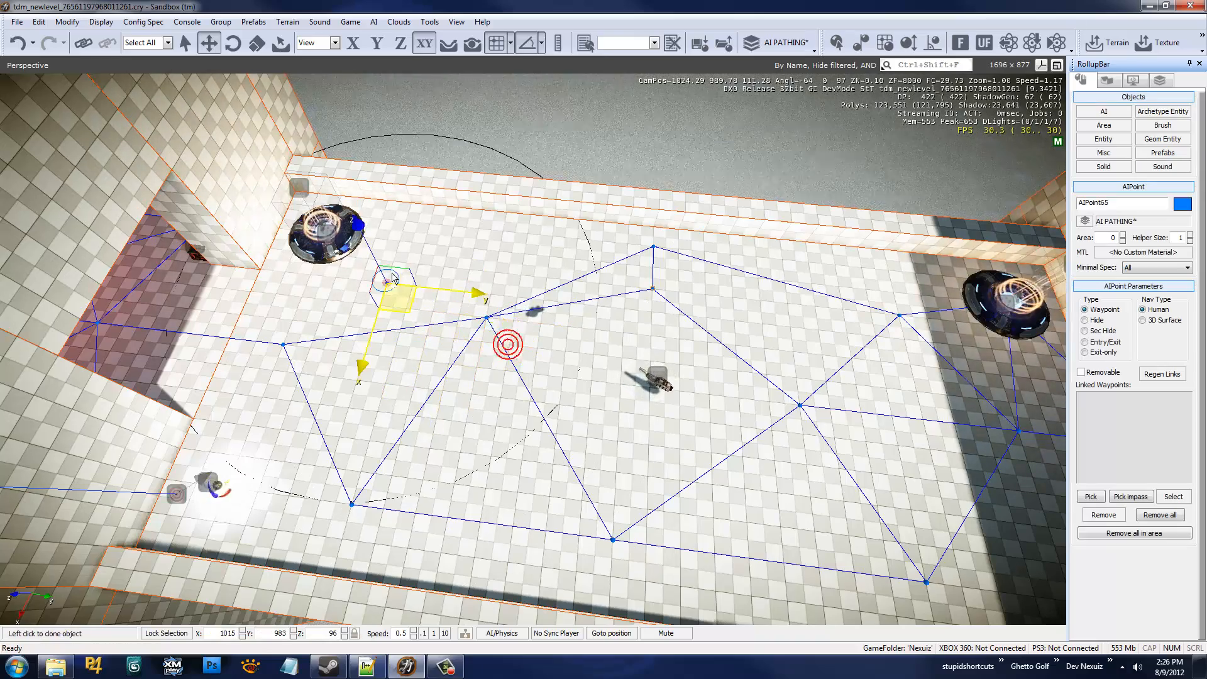
{"action": "left_click", "coordinate": [392, 275]}
{"action": "left_click_drag", "start_coordinate": [396, 290], "coordinate": [331, 242]}
{"action": "key", "text": "s"}
{"action": "right_click_drag", "start_coordinate": [425, 241], "coordinate": [430, 249]}
{"action": "left_click", "coordinate": [430, 251]}
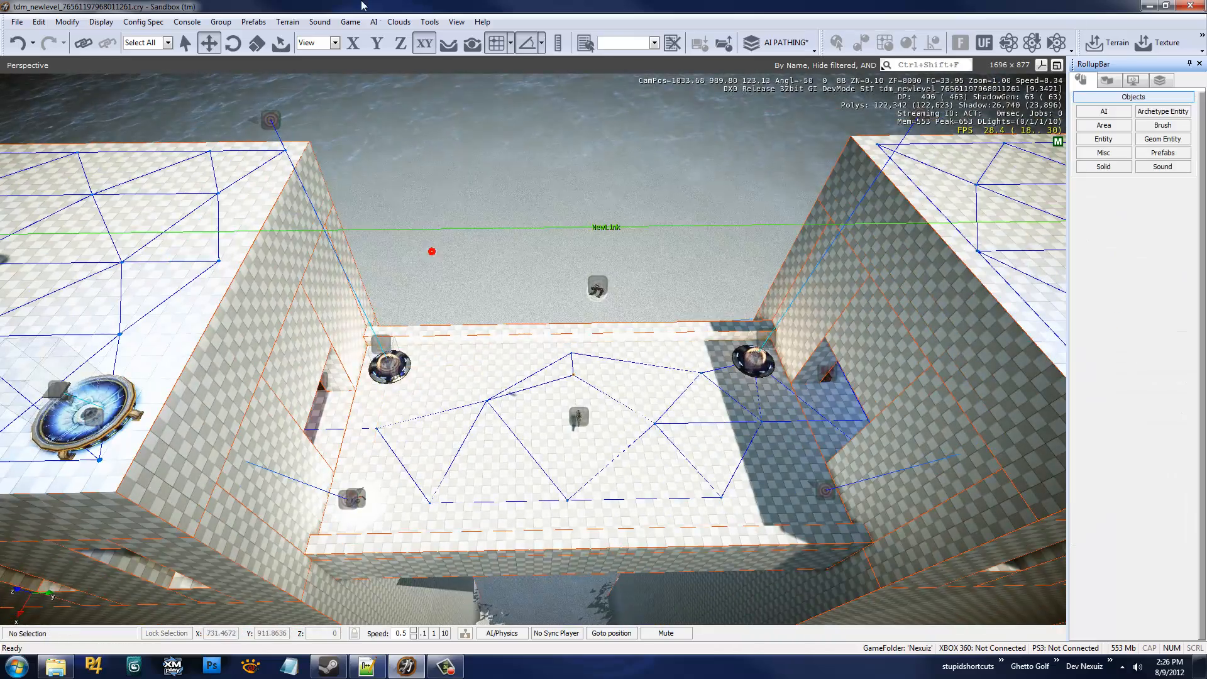
- Regenerate the AI waypoints to link the new point at the red side's round pad
{"action": "left_click", "coordinate": [373, 22]}
{"action": "left_click", "coordinate": [417, 99]}
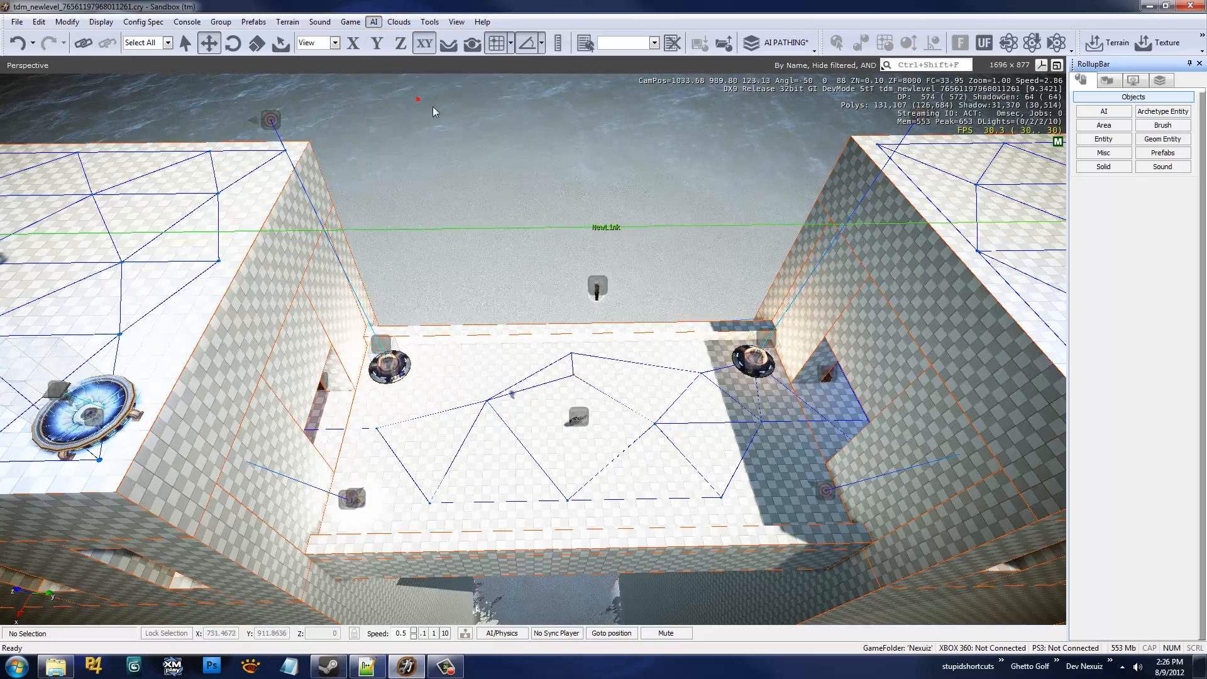
{"action": "left_click", "coordinate": [563, 178]}
- Examine the complete waypoint network over both tower roofs and the bridge from above
{"action": "key", "text": "s"}
{"action": "mouse_move", "coordinate": [681, 188]}
{"action": "right_mouse_down"}
{"action": "mouse_move", "coordinate": [670, 200]}
{"action": "mouse_move", "coordinate": [681, 192]}
{"action": "right_mouse_up"}
{"action": "key", "text": "w"}
{"action": "key", "text": "s"}
{"action": "key", "text": "w"}
{"action": "key", "text": "s"}
{"action": "key", "text": "a"}
{"action": "key", "text": "s"}
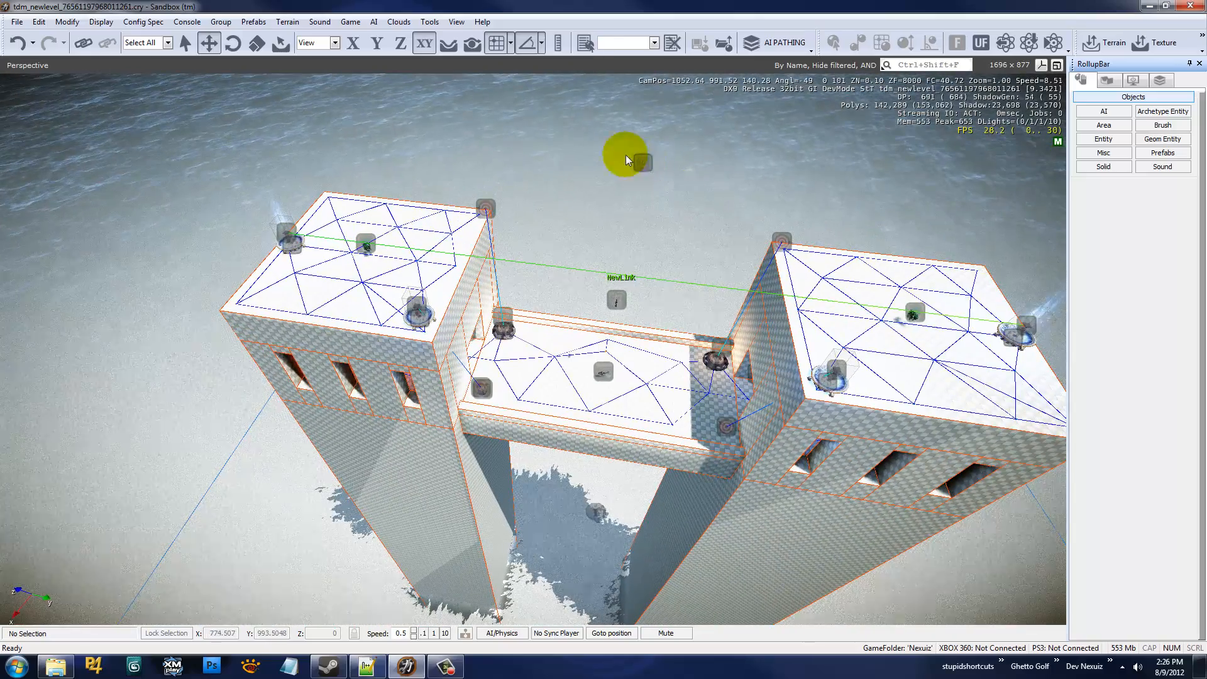
{"action": "right_click_drag", "start_coordinate": [511, 240], "coordinate": [501, 193]}
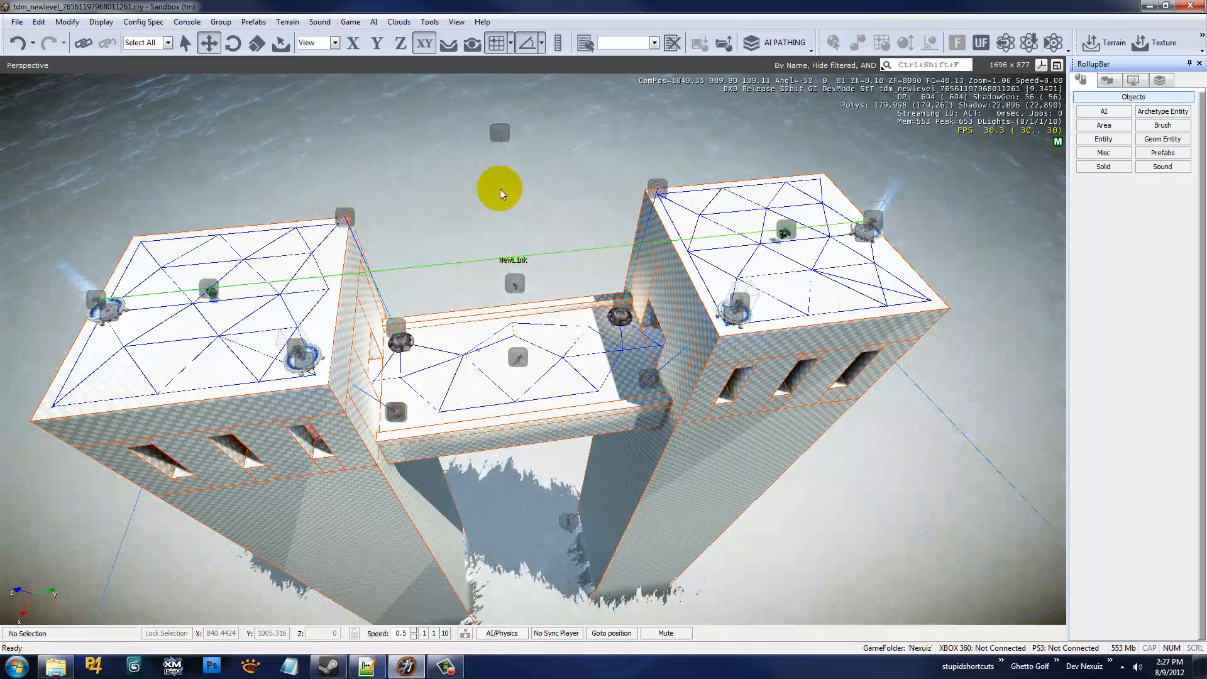
{"action": "mouse_move", "coordinate": [499, 189]}
{"action": "right_mouse_down"}
{"action": "mouse_move", "coordinate": [488, 188]}
{"action": "mouse_move", "coordinate": [504, 187]}
{"action": "right_mouse_up"}
{"action": "key", "text": "s"}
{"action": "key", "text": "a"}
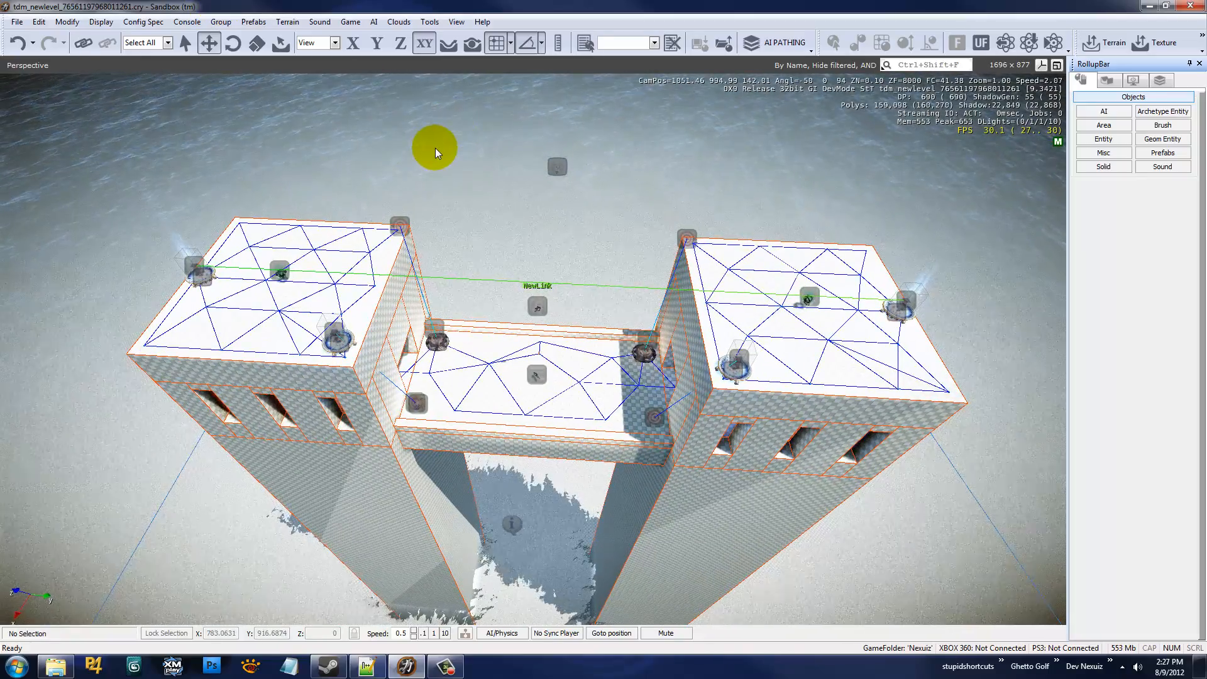
{"action": "right_click_drag", "start_coordinate": [480, 226], "coordinate": [489, 225]}
{"action": "key", "text": "s"}
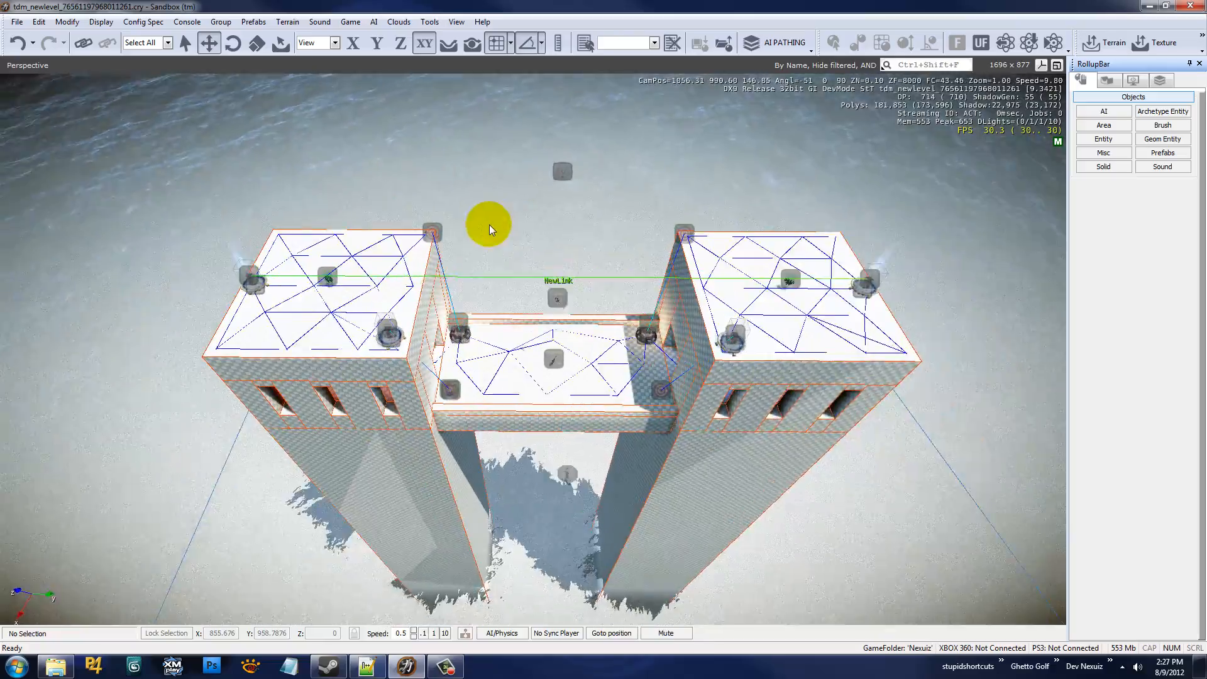
{"action": "key", "text": "w"}
{"action": "key", "text": "s"}
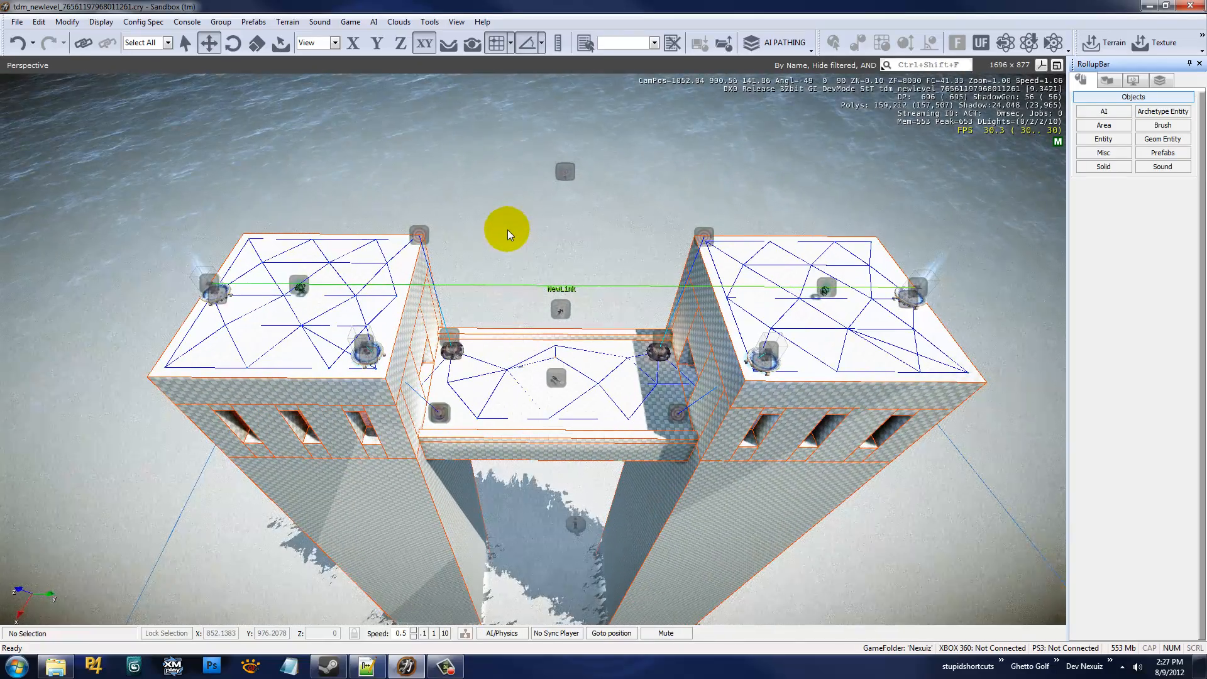
{"action": "right_click_drag", "start_coordinate": [508, 229], "coordinate": [508, 230]}
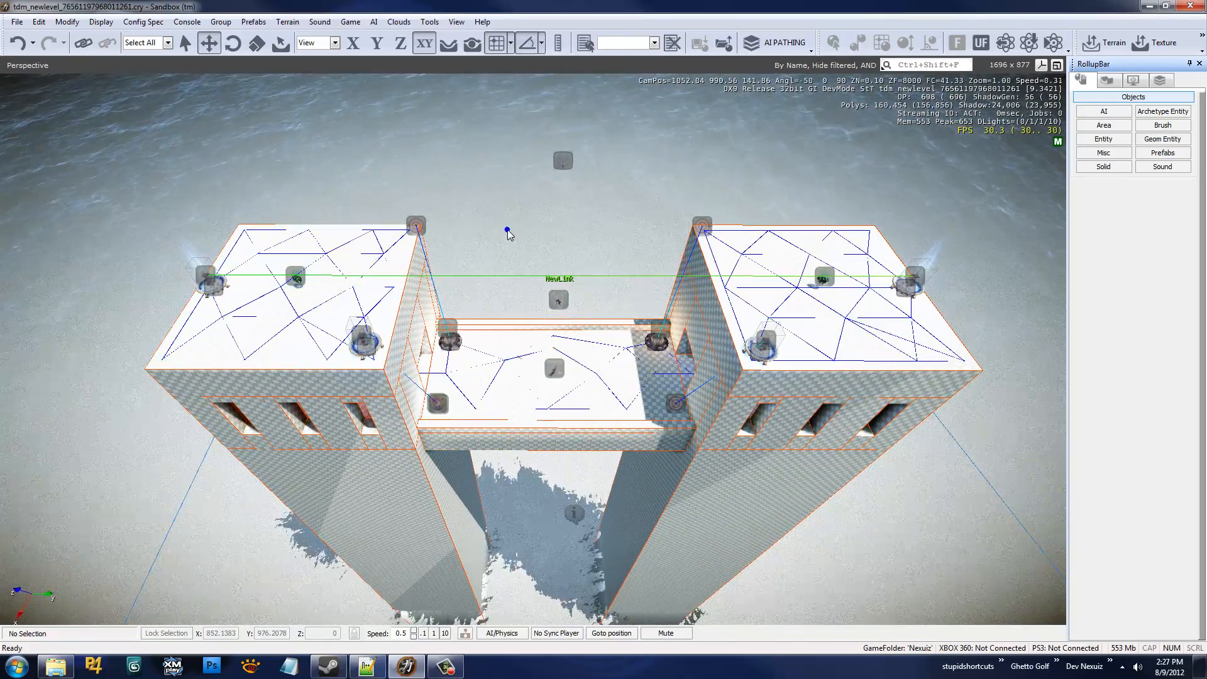
- Open the list of console variables, then widen and reposition its window
{"action": "key", "text": "grave"}
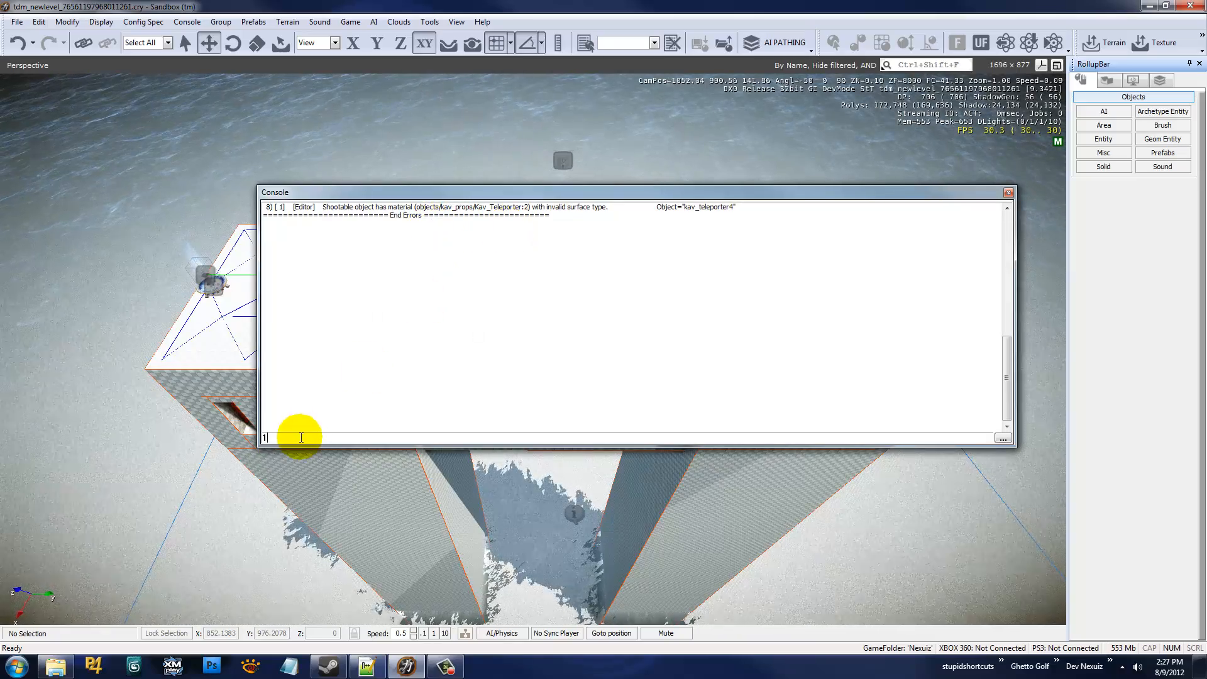
{"action": "double_click", "coordinate": [272, 440]}
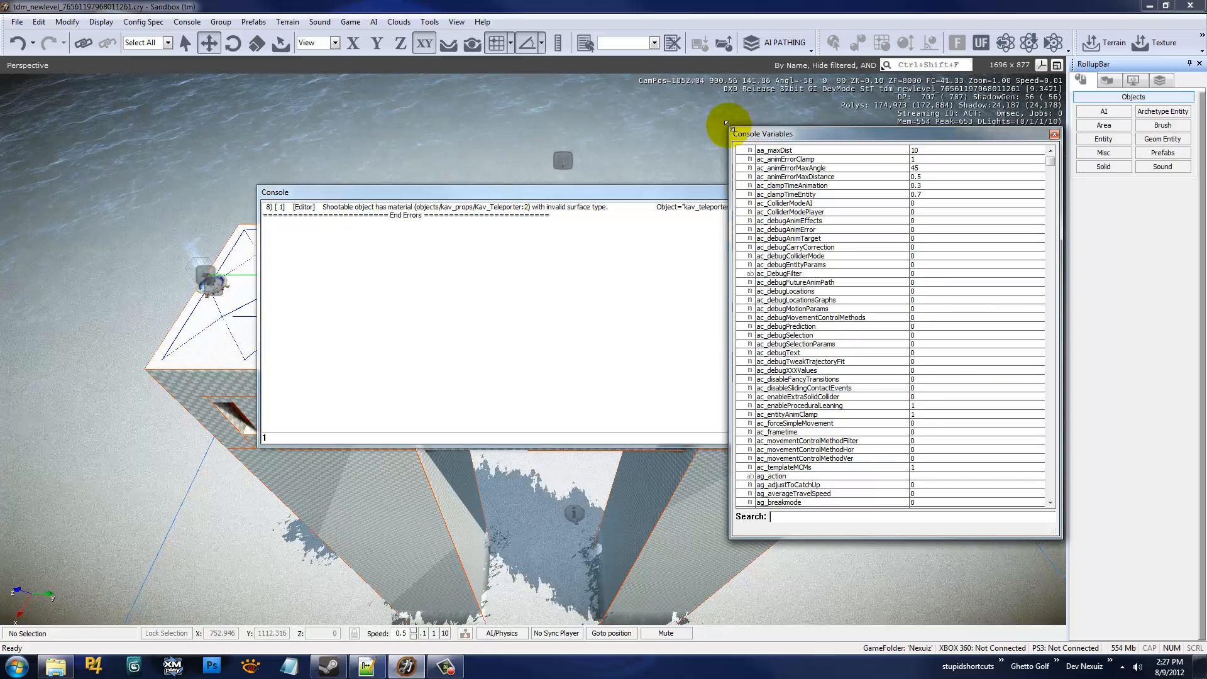
{"action": "left_click_drag", "start_coordinate": [728, 124], "coordinate": [391, 121]}
{"action": "left_click_drag", "start_coordinate": [543, 134], "coordinate": [351, 114]}
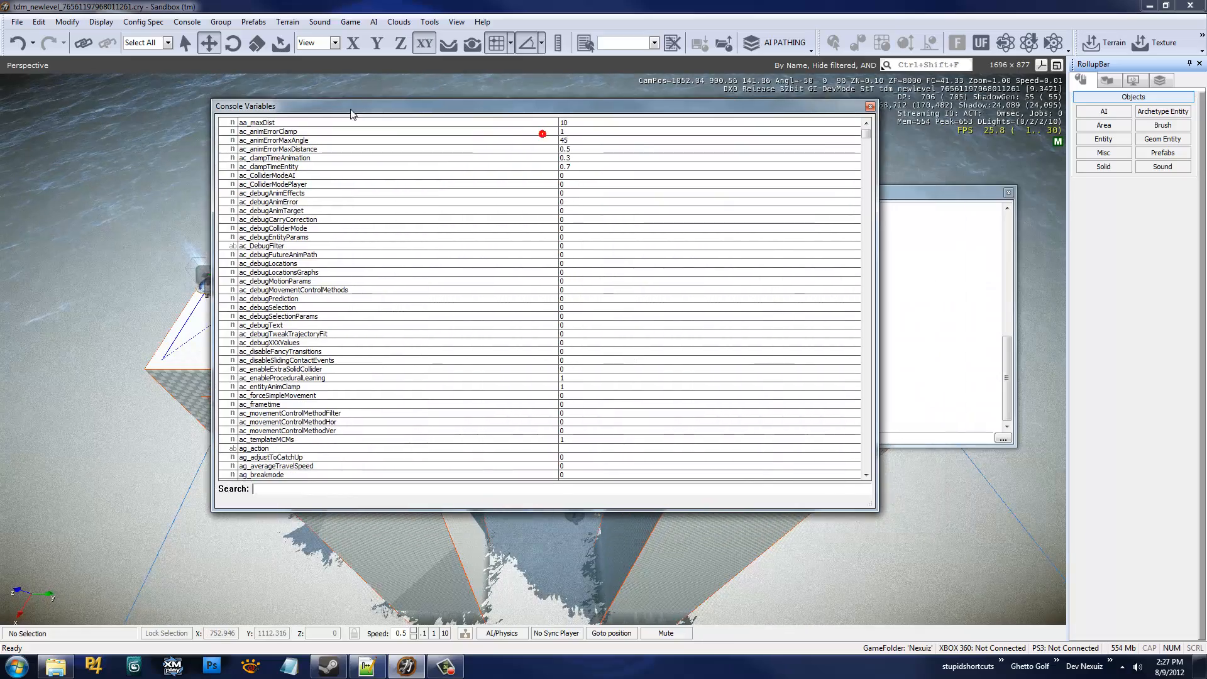
- Search the console variables for nexbotcore_debug_shownavigation, then close the variable list and the console
{"action": "left_click", "coordinate": [284, 485]}
{"action": "type", "text": "nex"}
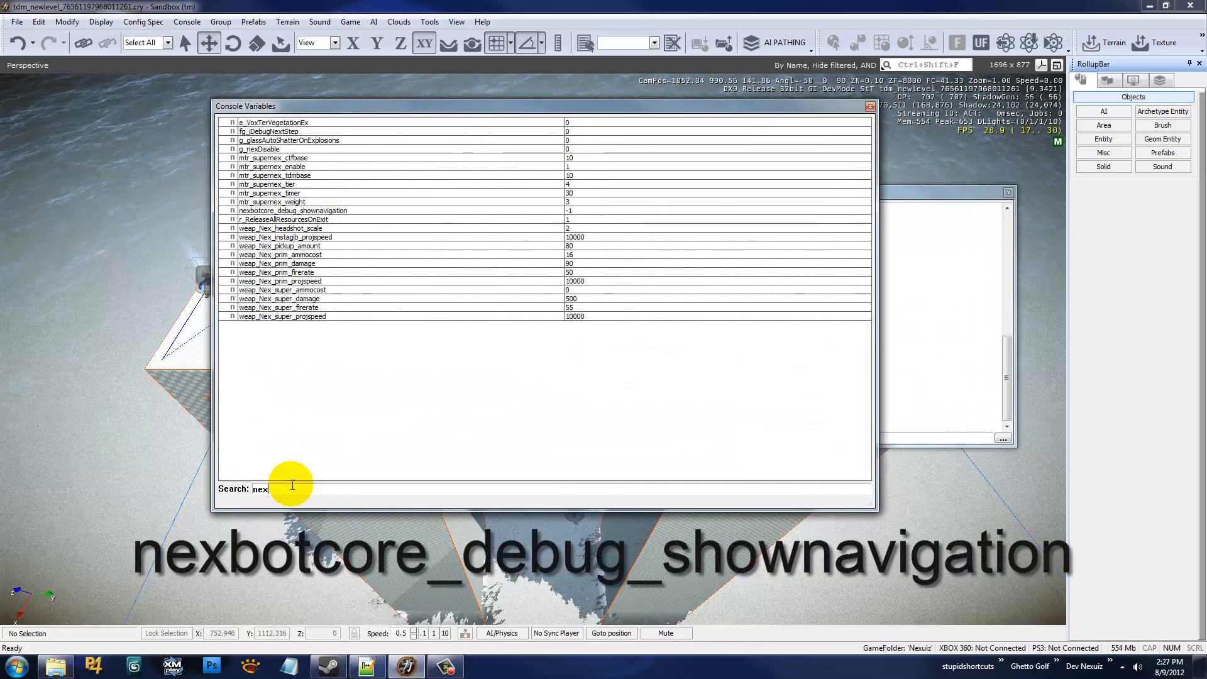
{"action": "type", "text": "bot"}
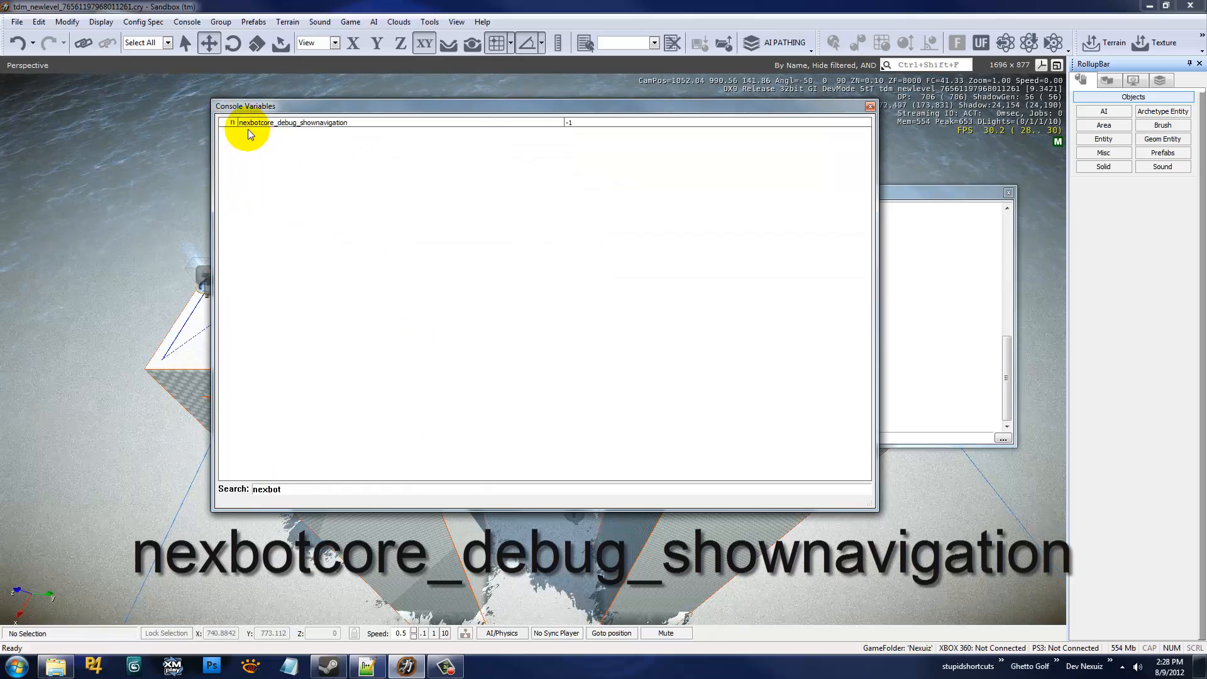
{"action": "type", "text": "c"}
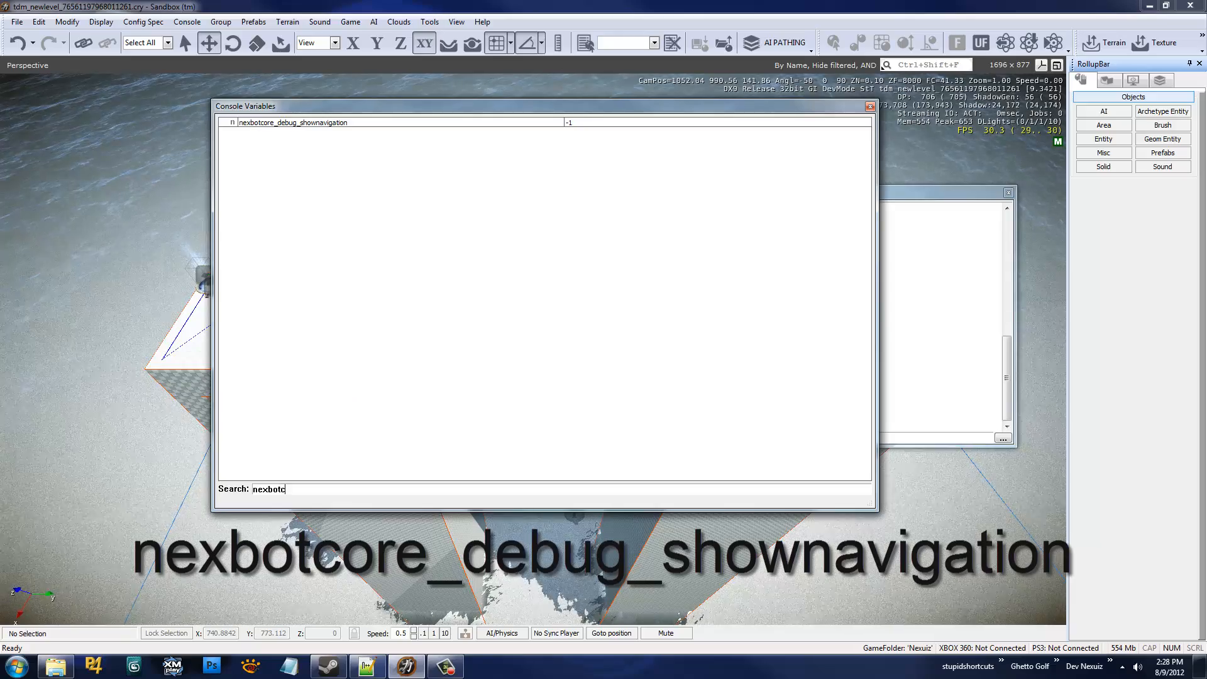
{"action": "type", "text": "ore_debug_shownavigation"}
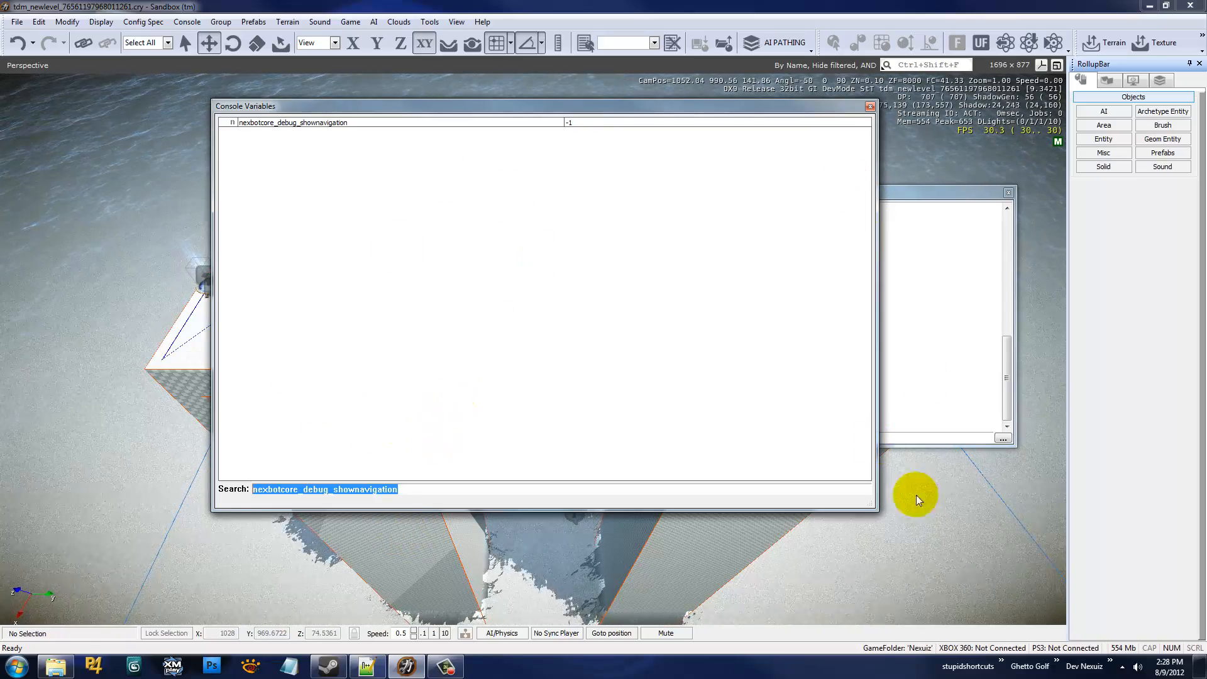
{"action": "left_click", "coordinate": [871, 107]}
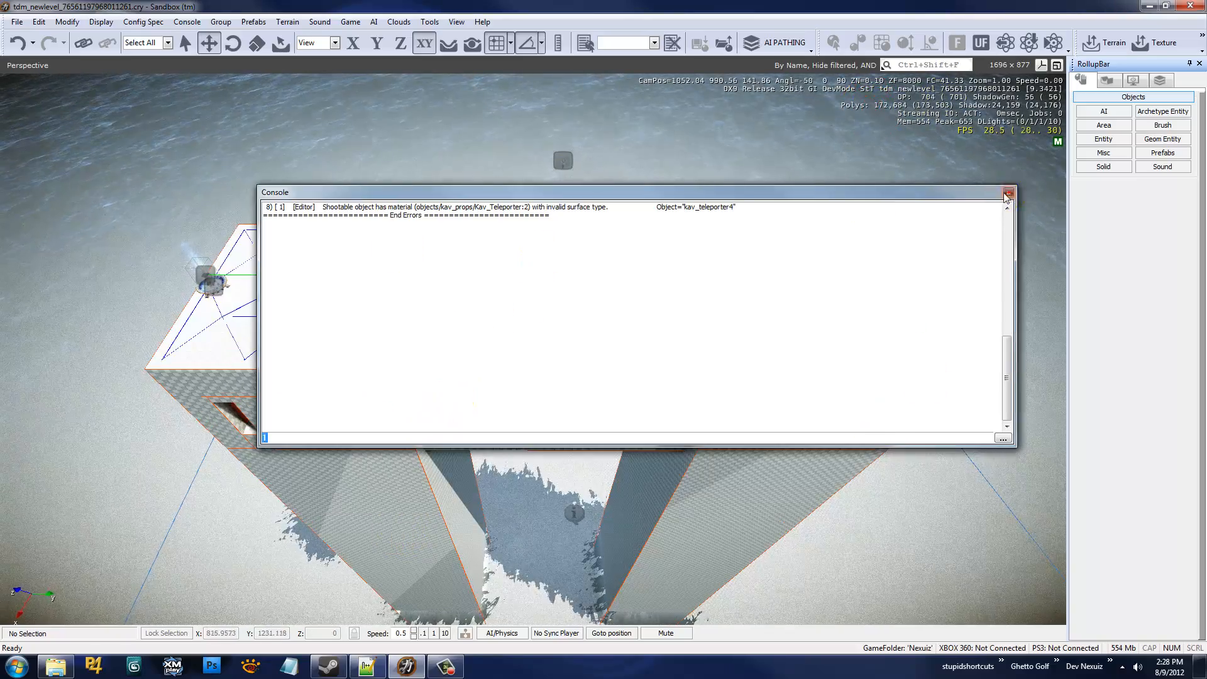
{"action": "left_click", "coordinate": [1007, 195]}
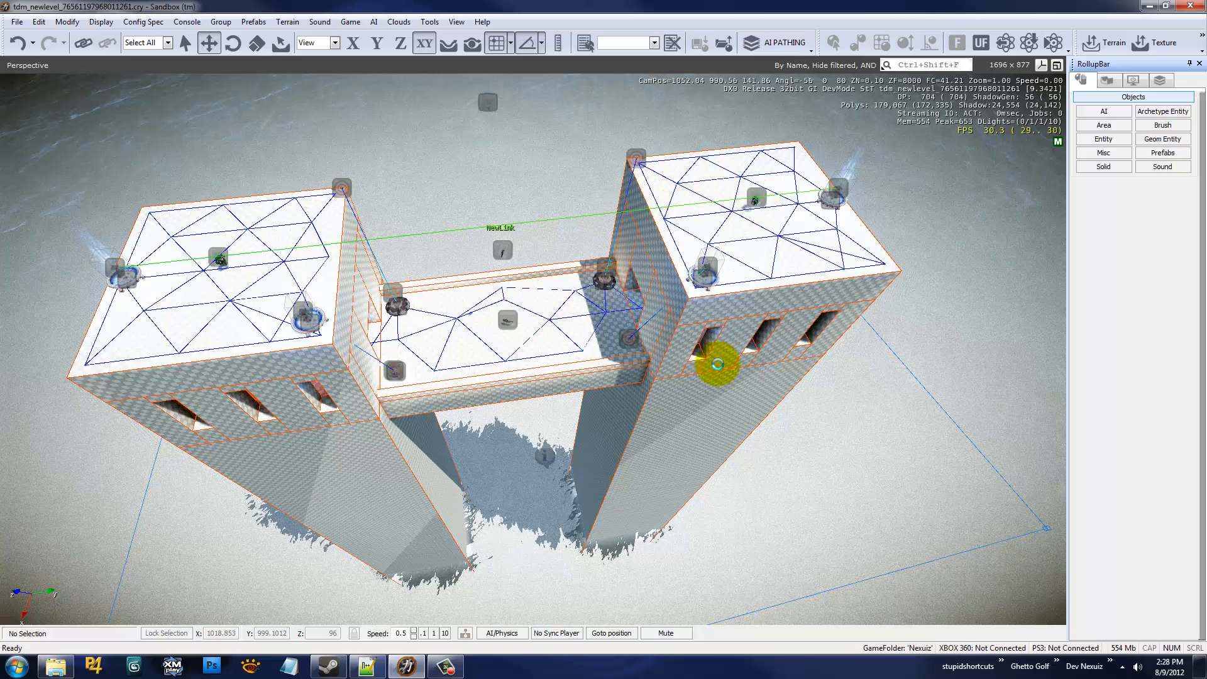
- Cancel the Windows solution check for the crashed Sandbox editor
{"action": "right_click_drag", "start_coordinate": [739, 366], "coordinate": [683, 372]}
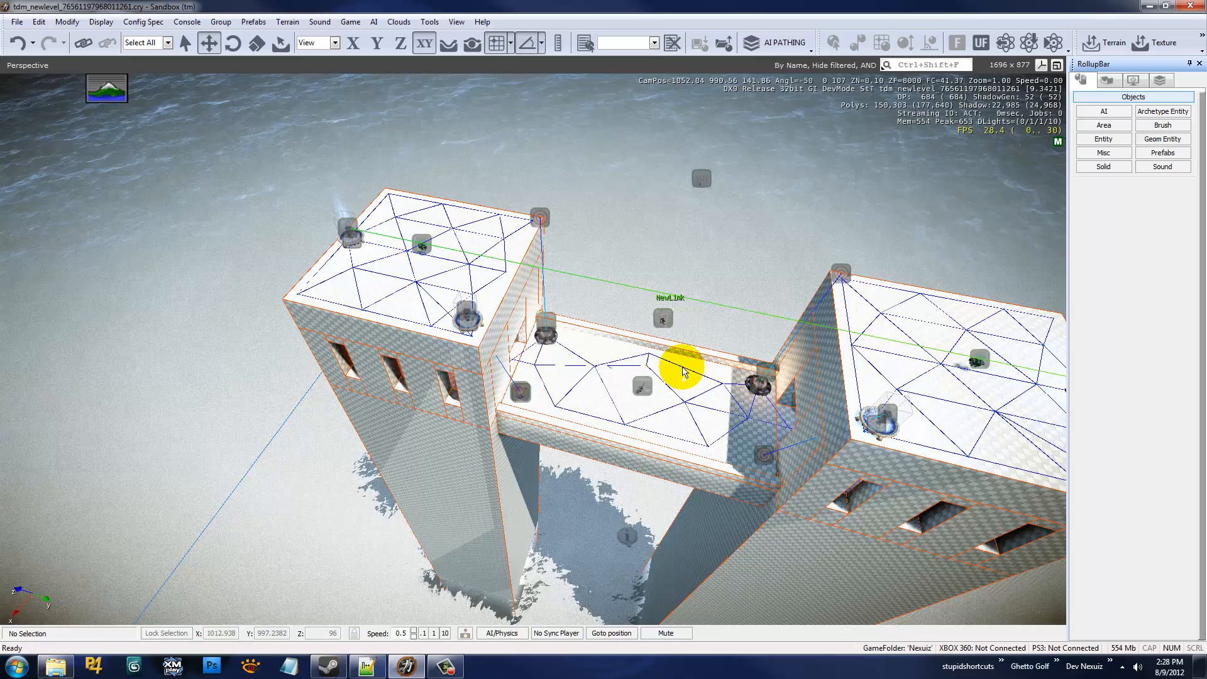
{"action": "right_click_drag", "start_coordinate": [682, 368], "coordinate": [906, 5]}
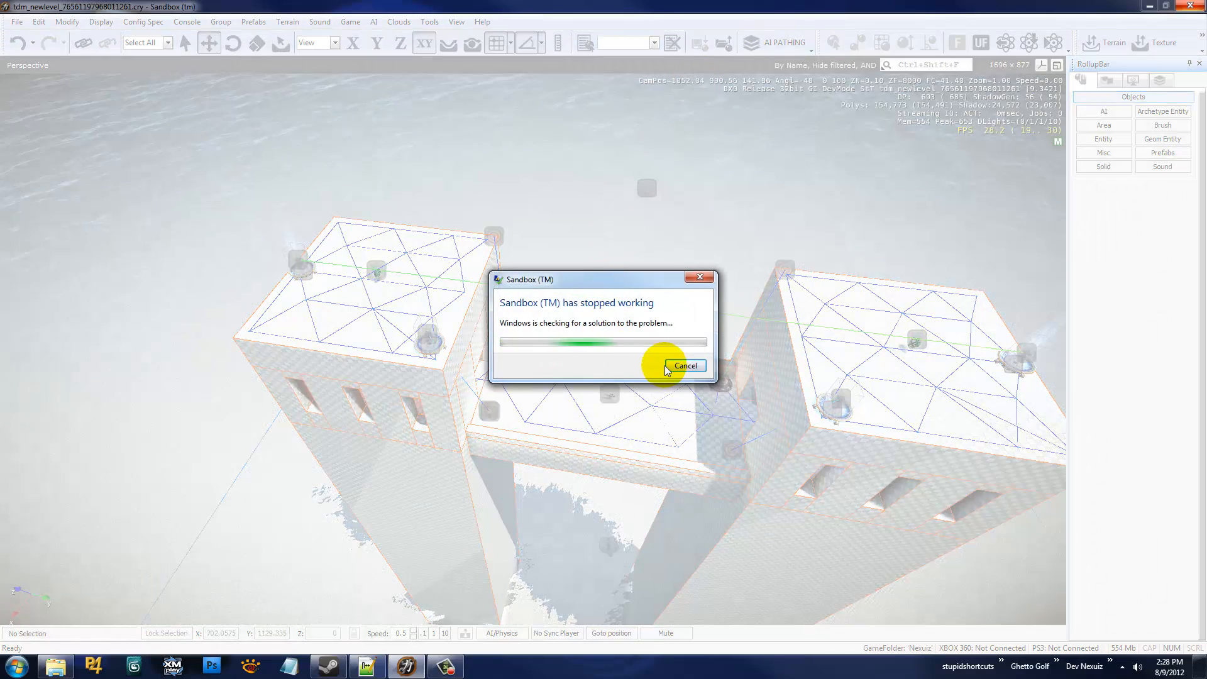
{"action": "left_click", "coordinate": [673, 366]}
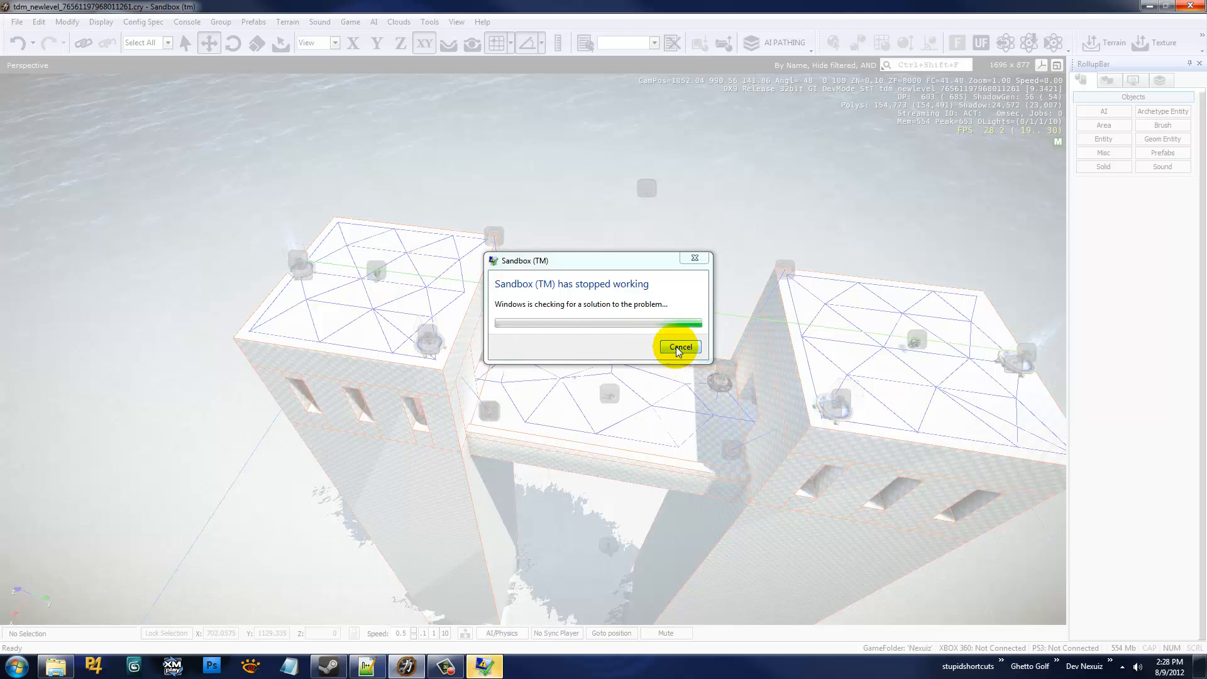
{"action": "left_click", "coordinate": [677, 347]}
- Switch to the nexuiz folder in Windows Explorer and bring up its system.cfg in Notepad++
{"action": "left_click", "coordinate": [56, 669]}
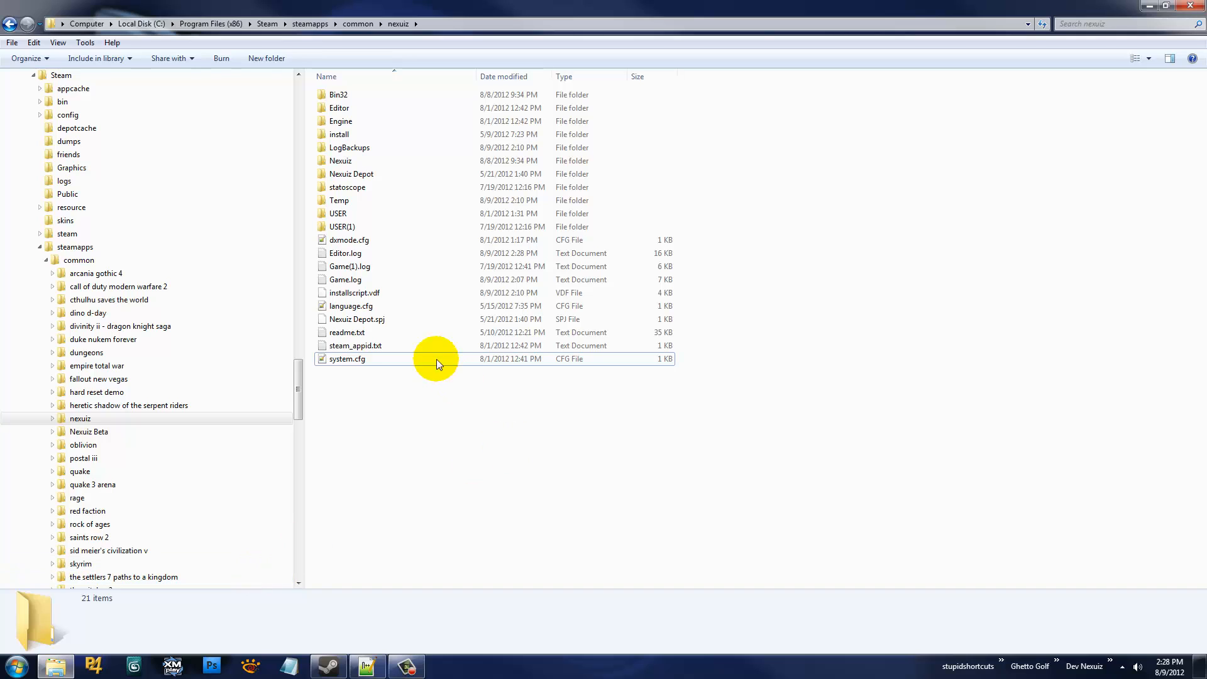
{"action": "left_click", "coordinate": [406, 360]}
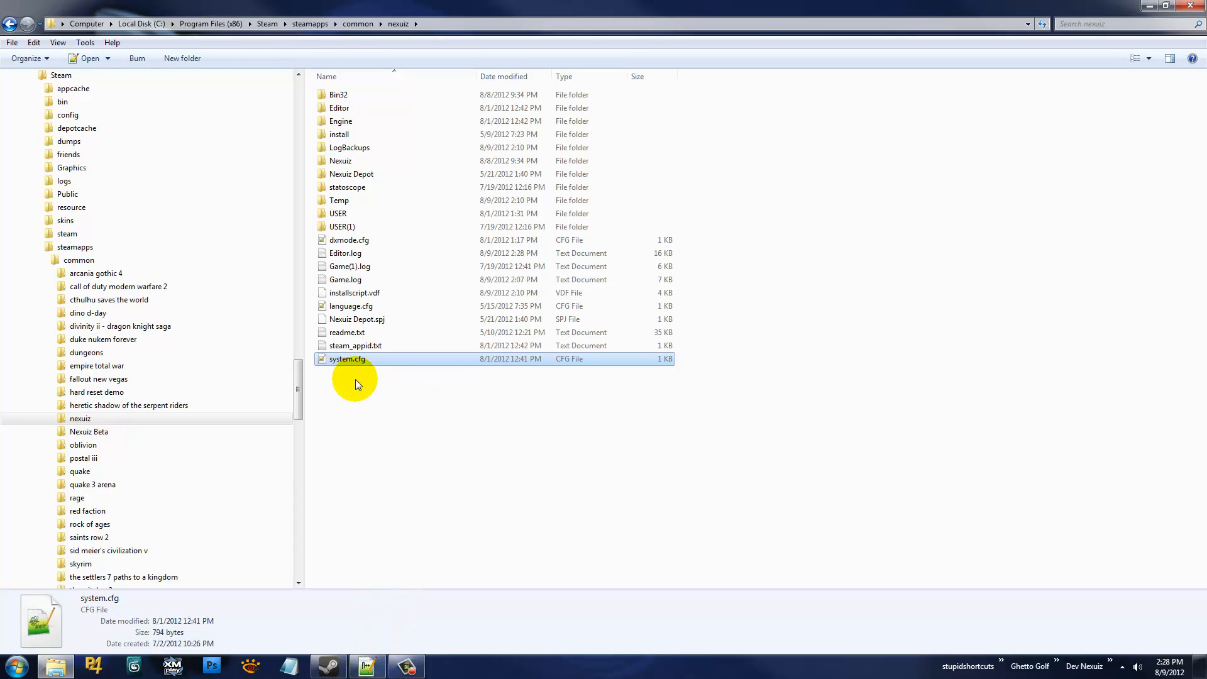
{"action": "left_click", "coordinate": [365, 667]}
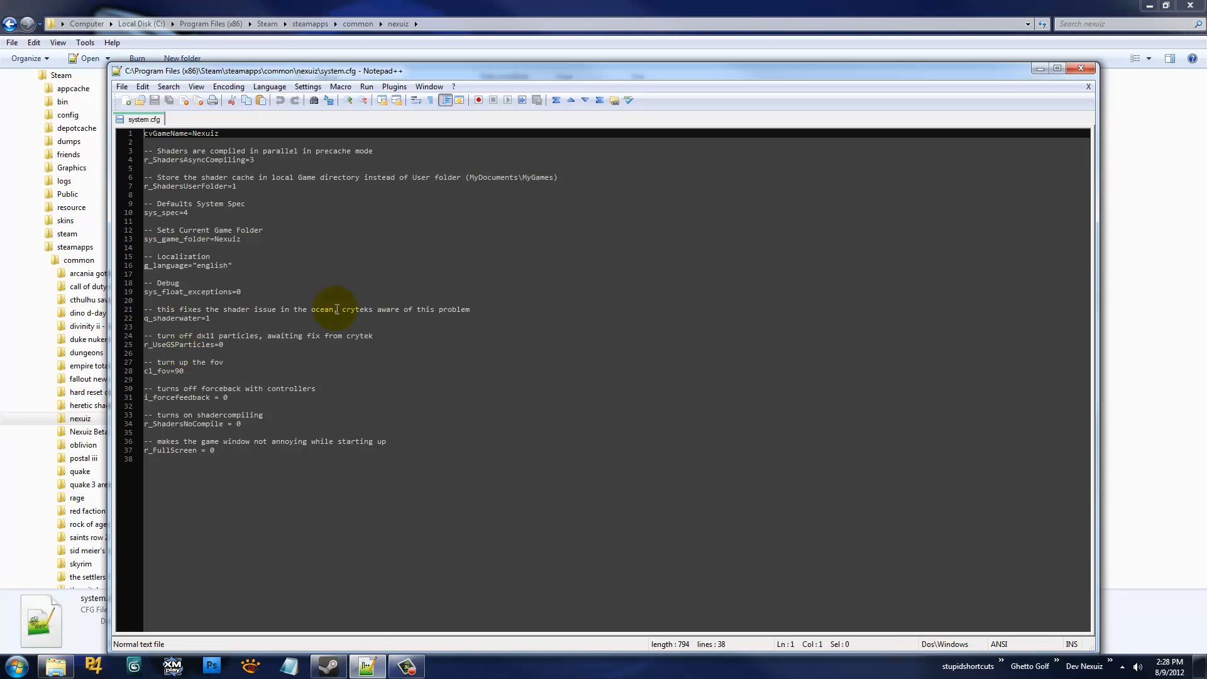
- Add the line nexbotcore_debug_shownavigation = 1 at the end of system.cfg, save the file and minimize the text editor
{"action": "left_click", "coordinate": [281, 456]}
{"action": "key", "text": "Return"}
{"action": "key", "text": "Return"}
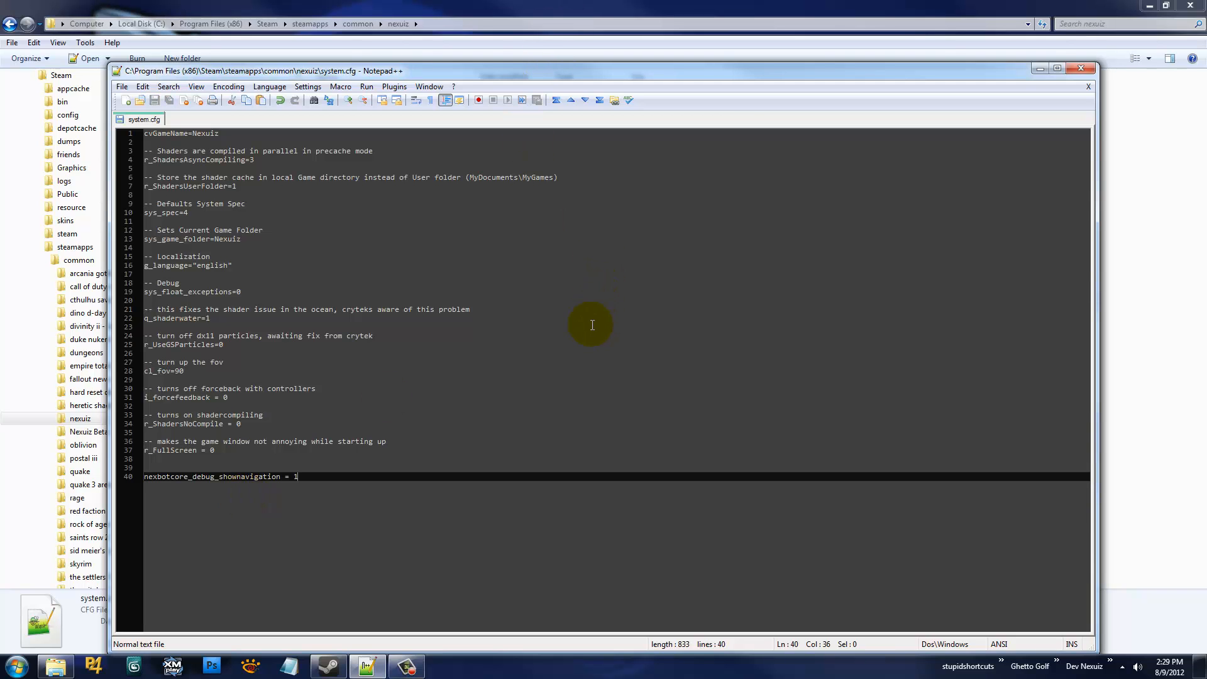
{"action": "left_click", "coordinate": [1036, 69]}
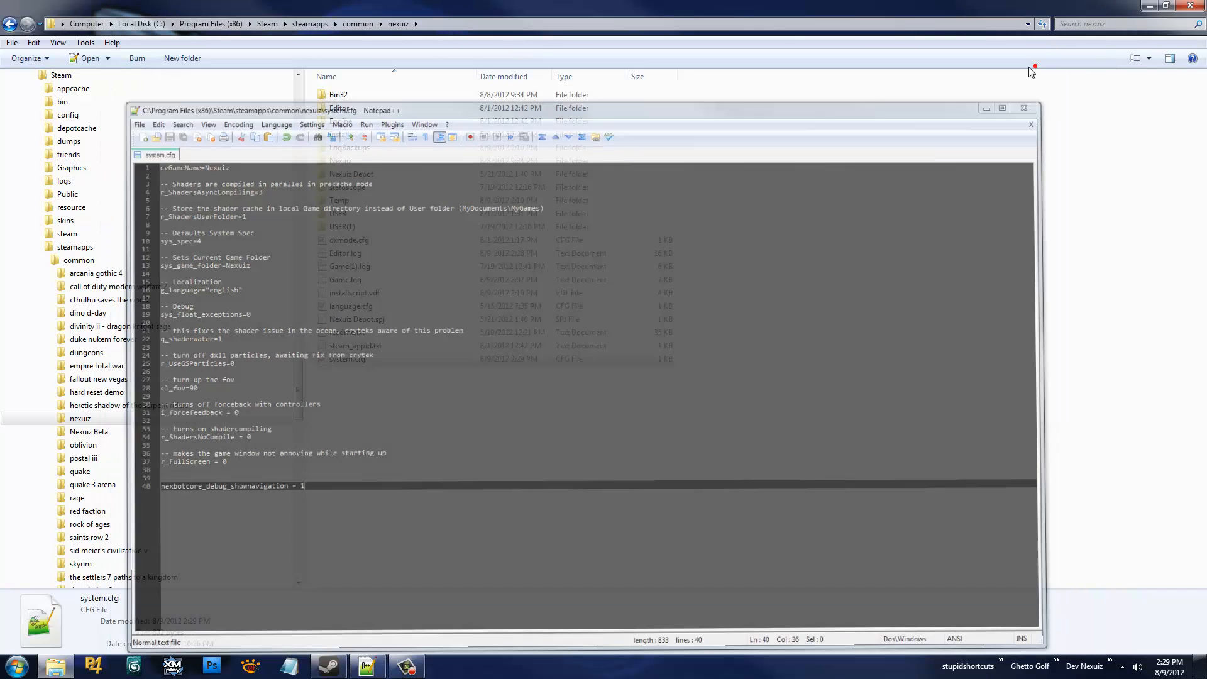
- Switch to the Steam library and launch Nexuiz
{"action": "left_click", "coordinate": [329, 666]}
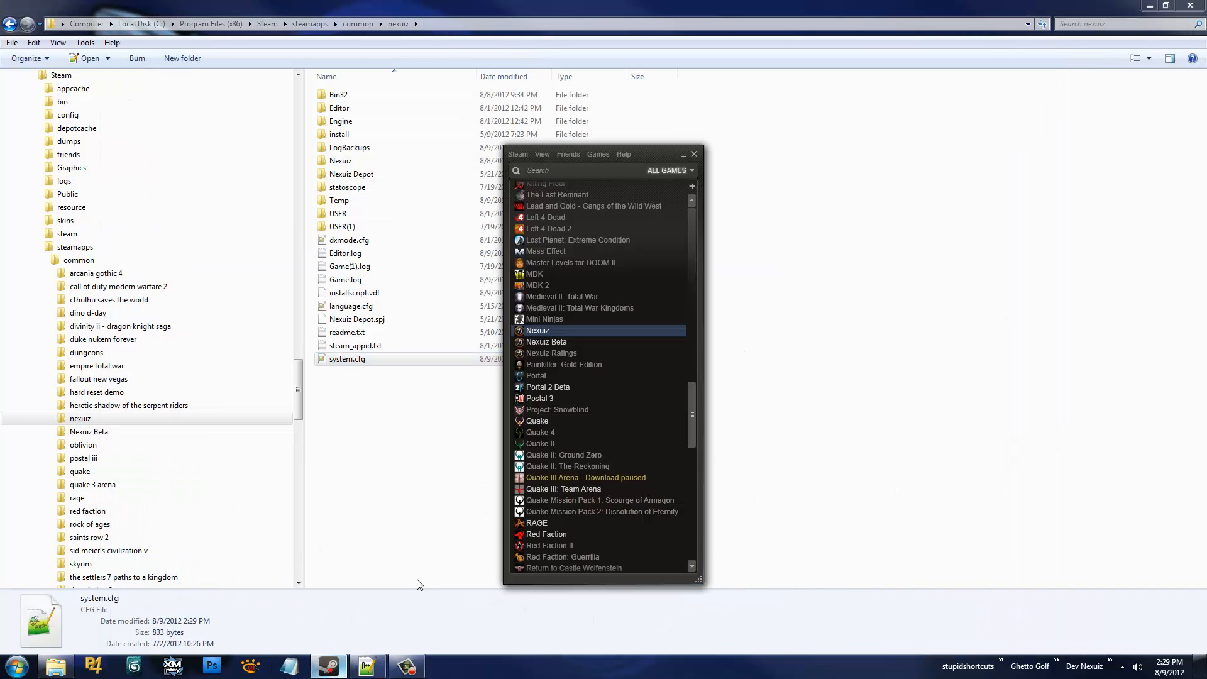
{"action": "double_click", "coordinate": [561, 332]}
{"action": "left_click", "coordinate": [611, 373]}
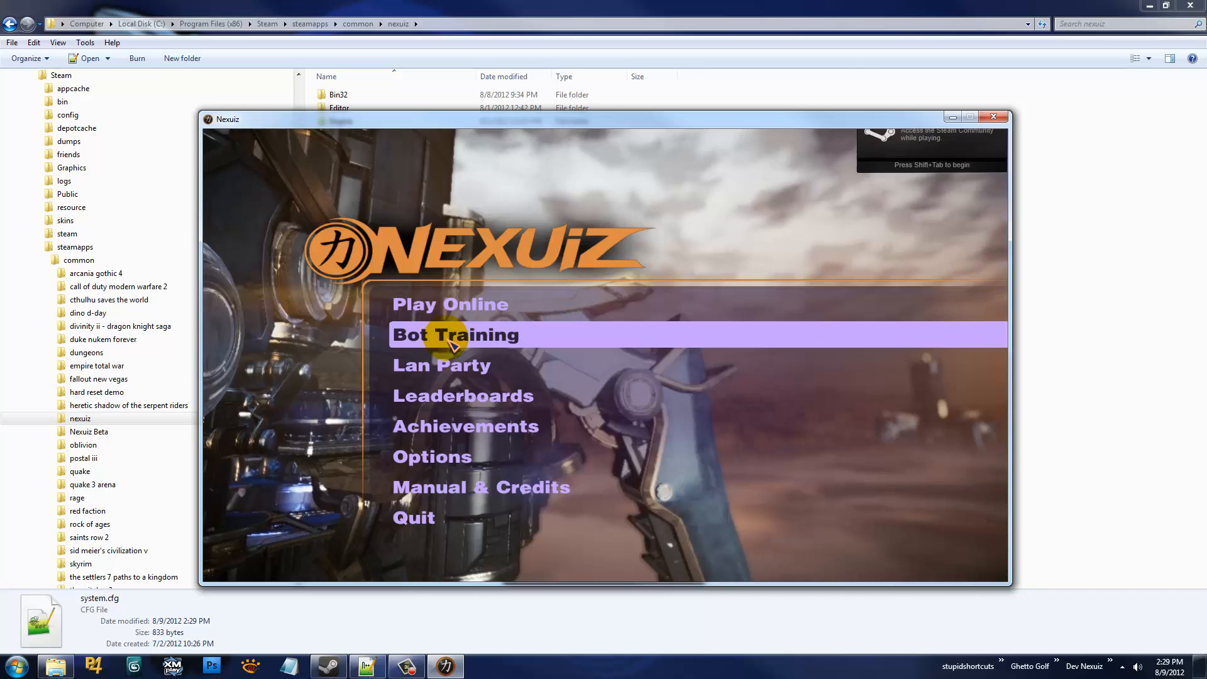
- Set up a Quick Bot Match on the custom TDM level Derp, keeping Career mutators and Easy difficulty, and start it
{"action": "left_click", "coordinate": [452, 344]}
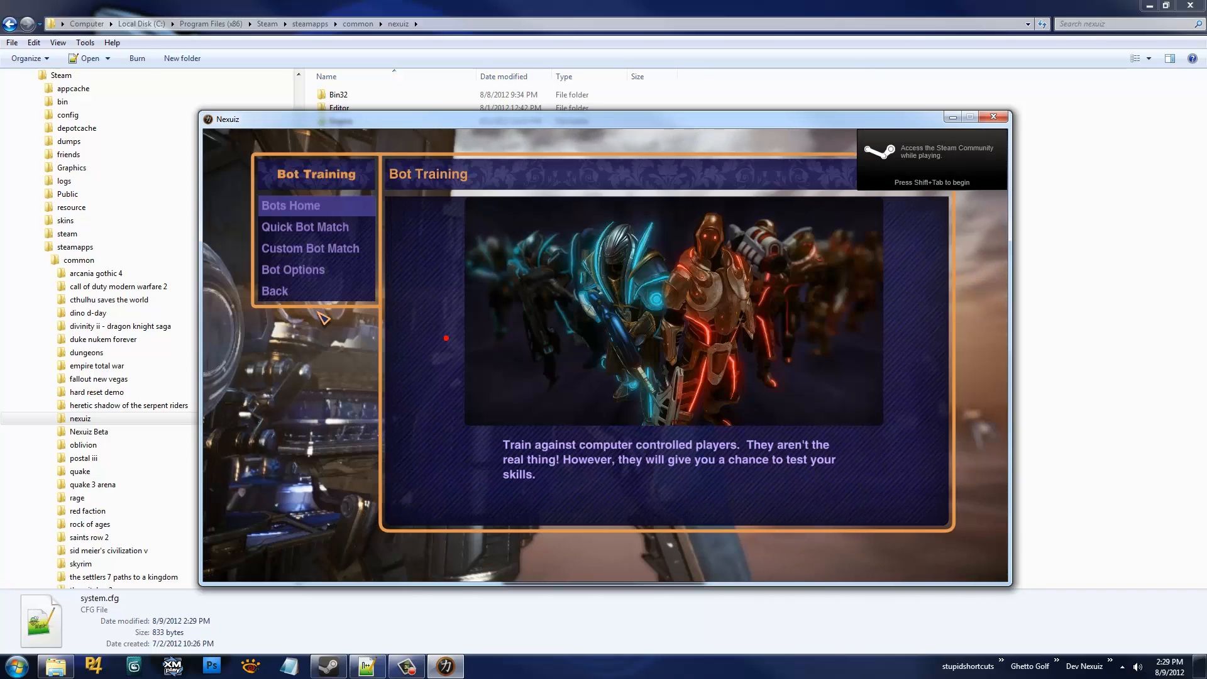
{"action": "left_click", "coordinate": [322, 232]}
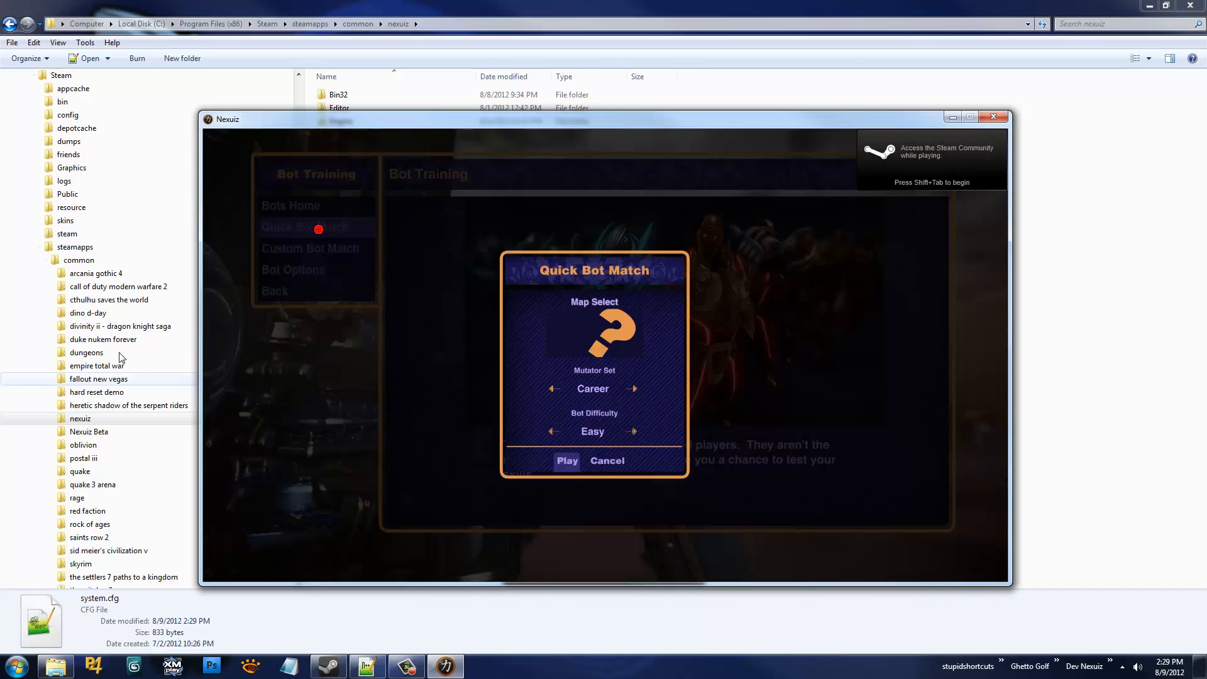
{"action": "left_click", "coordinate": [572, 337]}
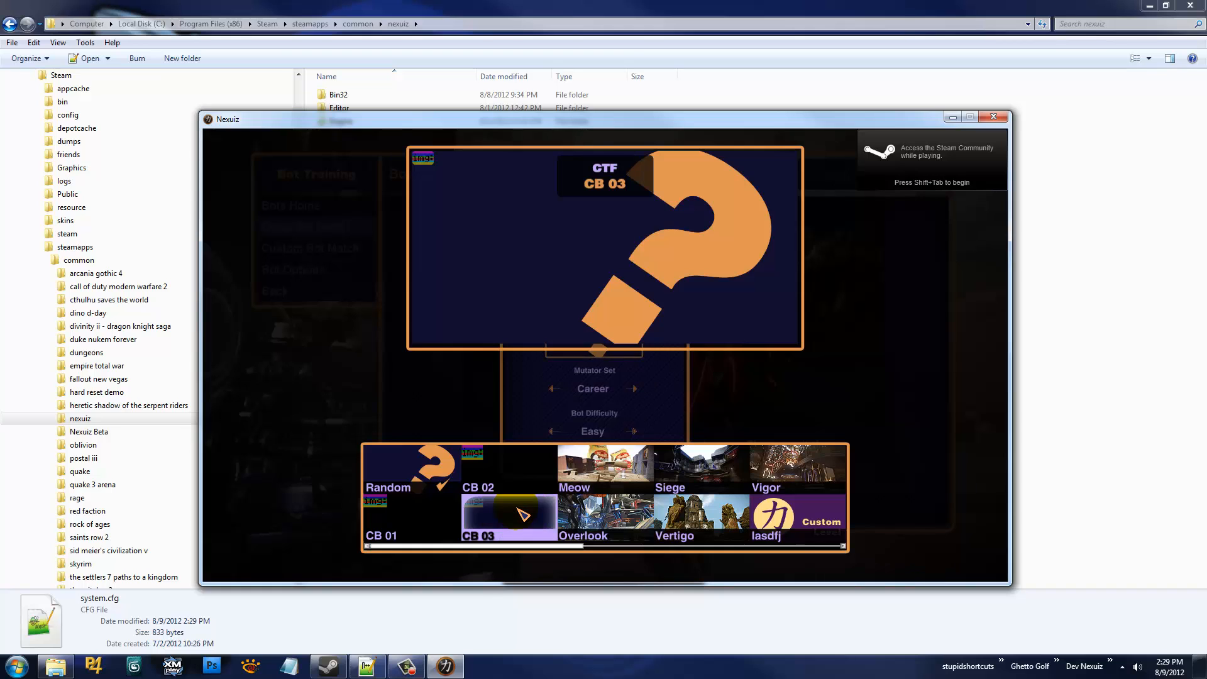
{"action": "key", "text": "Right"}
{"action": "key", "text": "Right"}
{"action": "key", "text": "Right"}
{"action": "key", "text": "Right"}
{"action": "key", "text": "Right"}
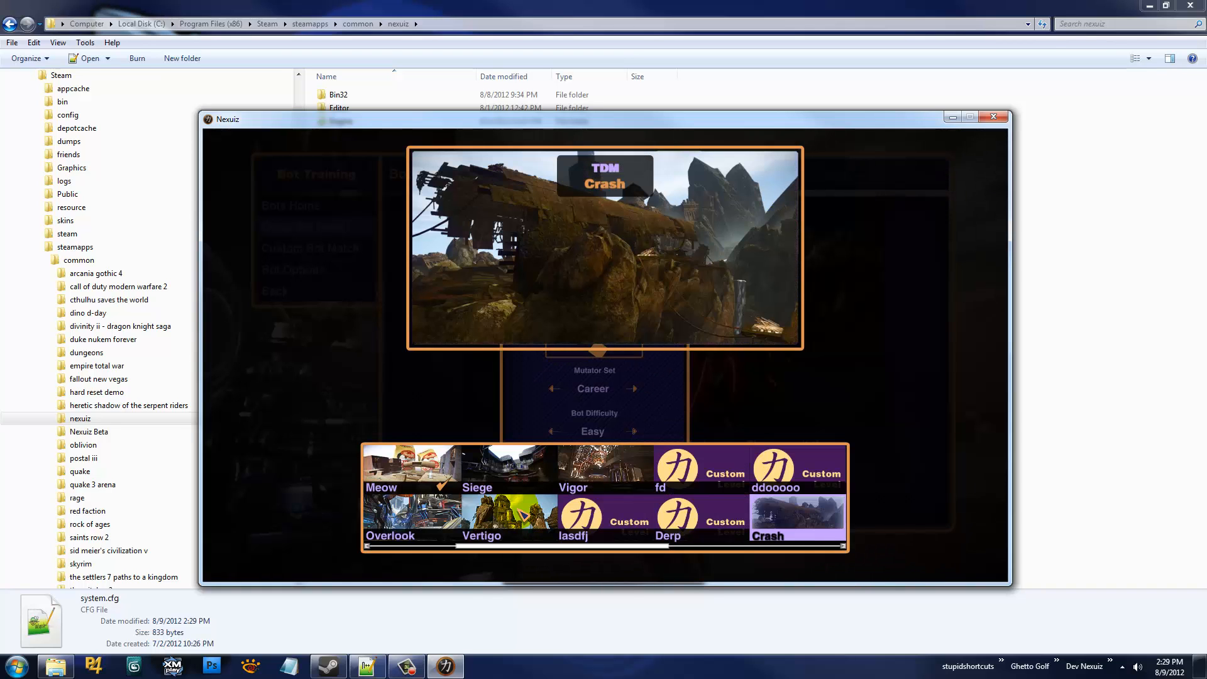
{"action": "key", "text": "Left"}
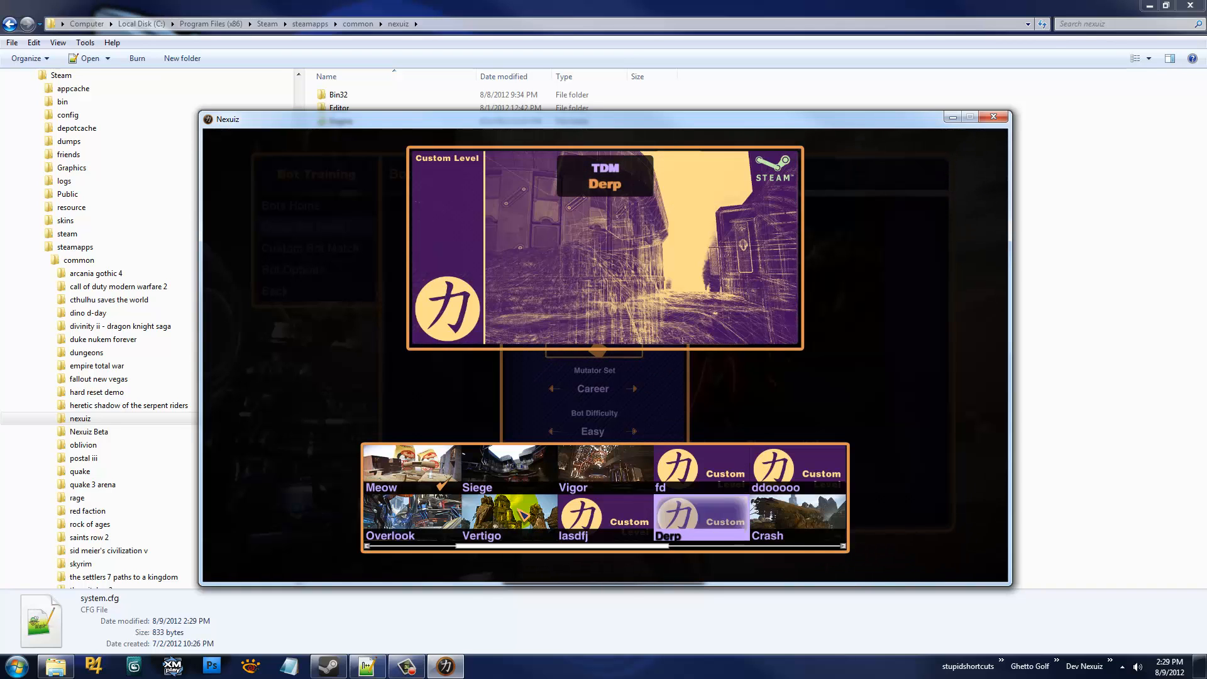
{"action": "left_click", "coordinate": [733, 522]}
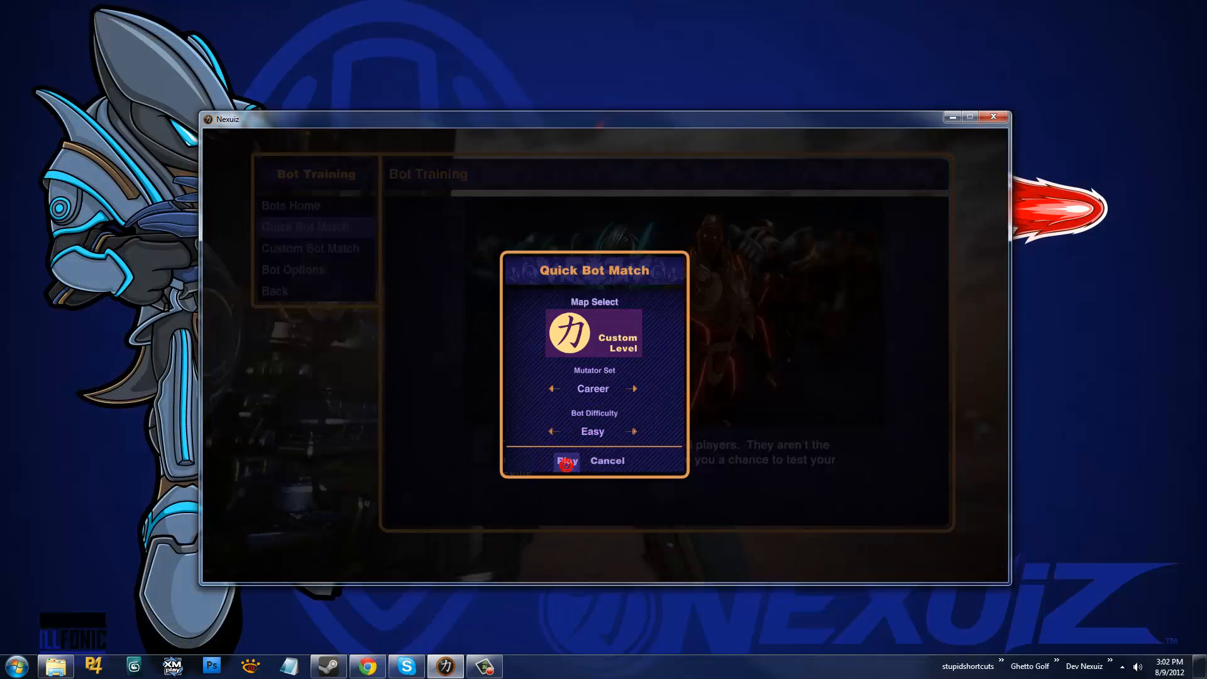
{"action": "left_click", "coordinate": [566, 462]}
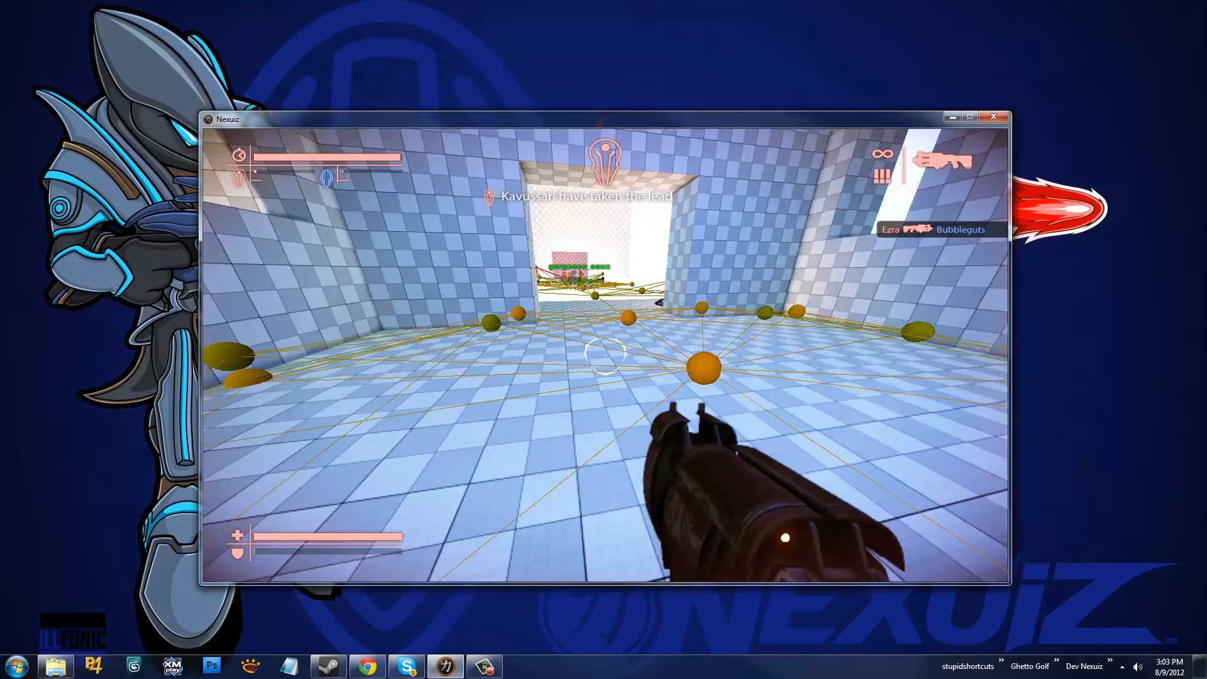
- Run through the tower rooms, the bridge, the jump pads and the roofs to examine the bots and the waypoint links shown in-game
{"action": "key", "text": "w"}
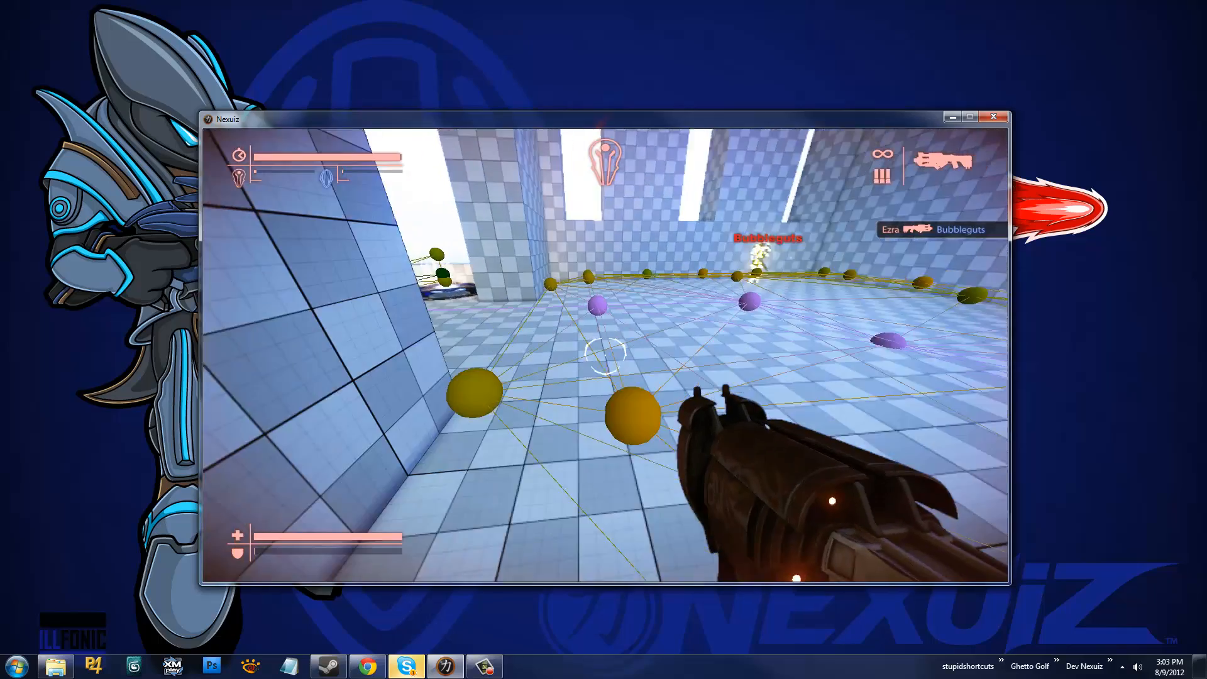
{"action": "key", "text": "w"}
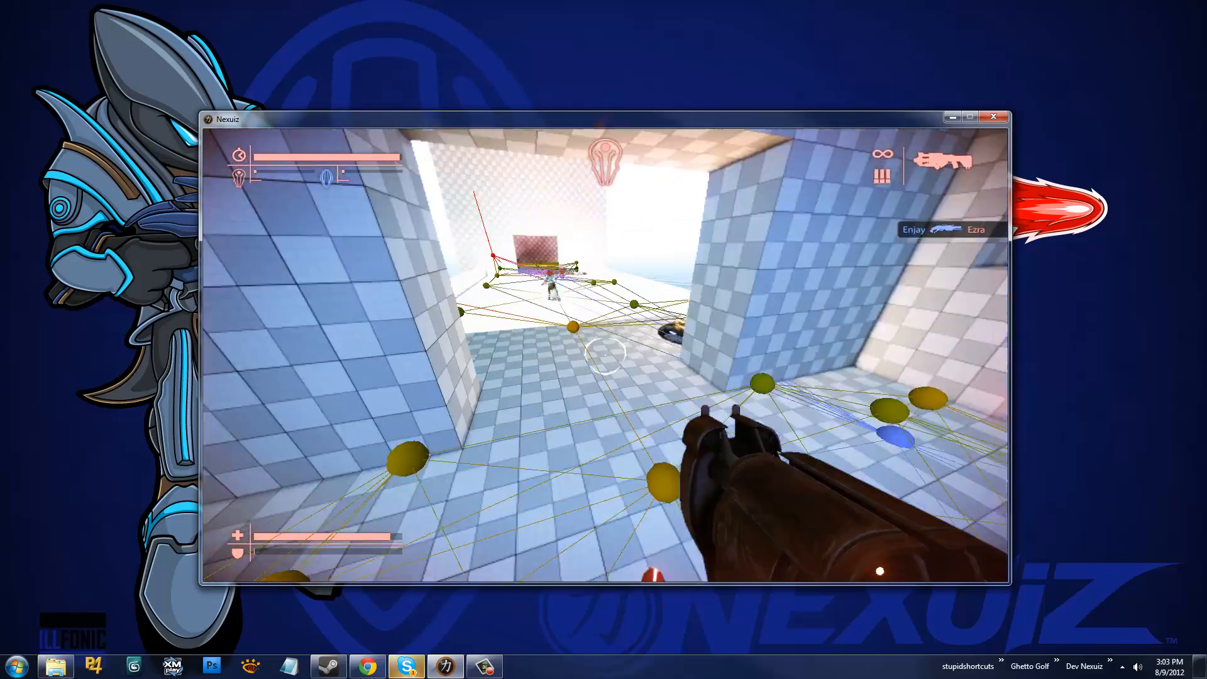
{"action": "key", "text": "w"}
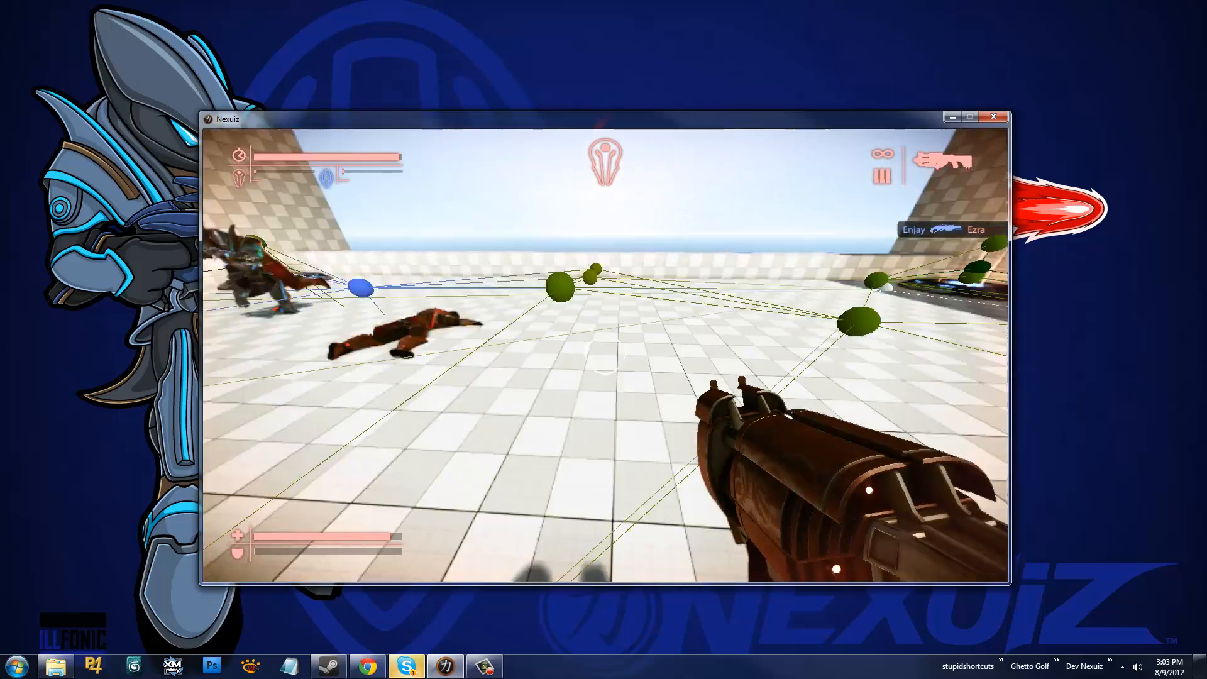
{"action": "key", "text": "w"}
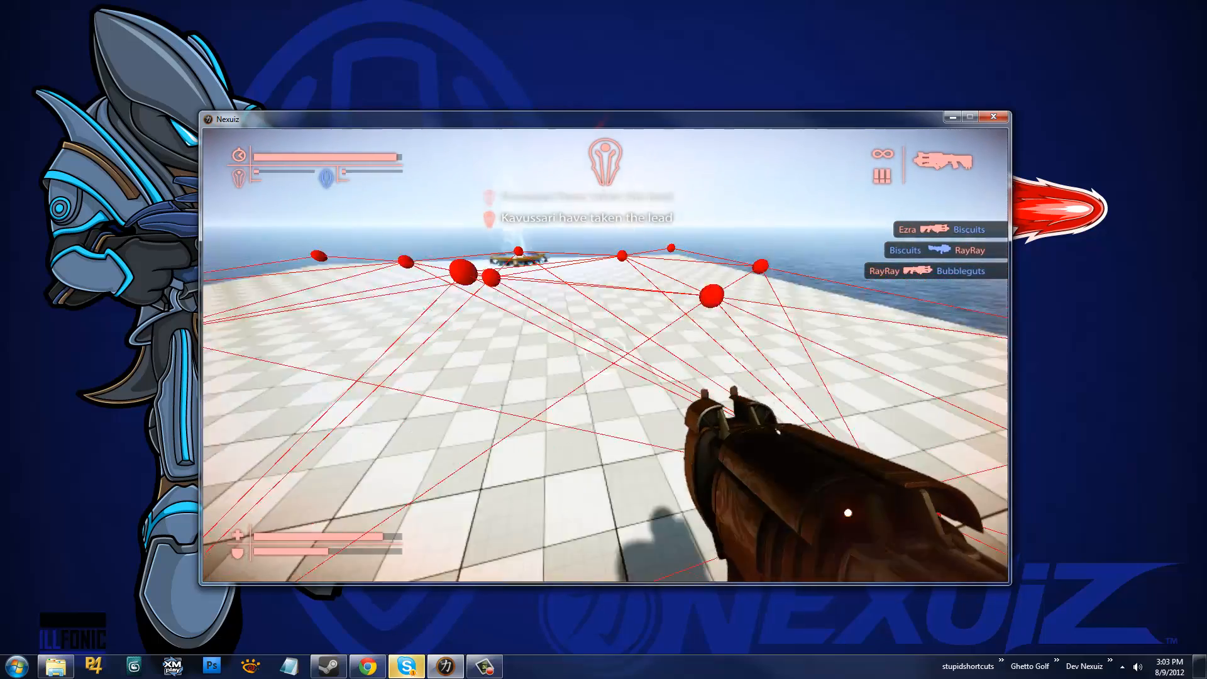
{"action": "key", "text": "w"}
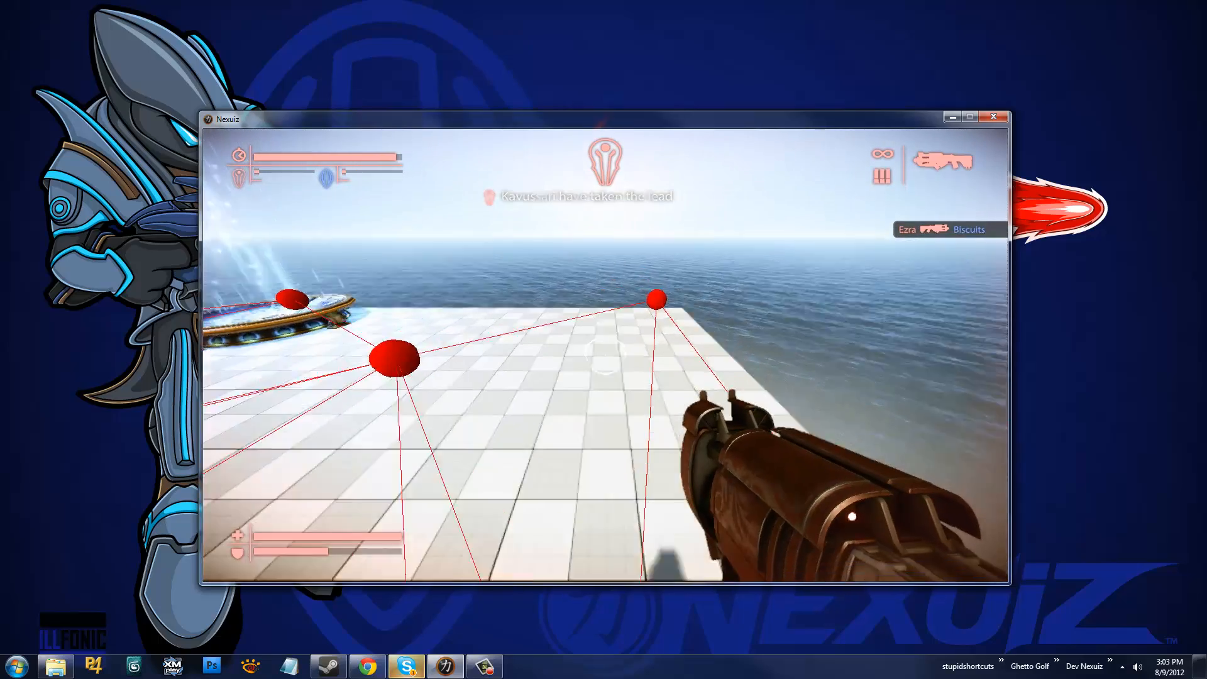
{"action": "key", "text": "w"}
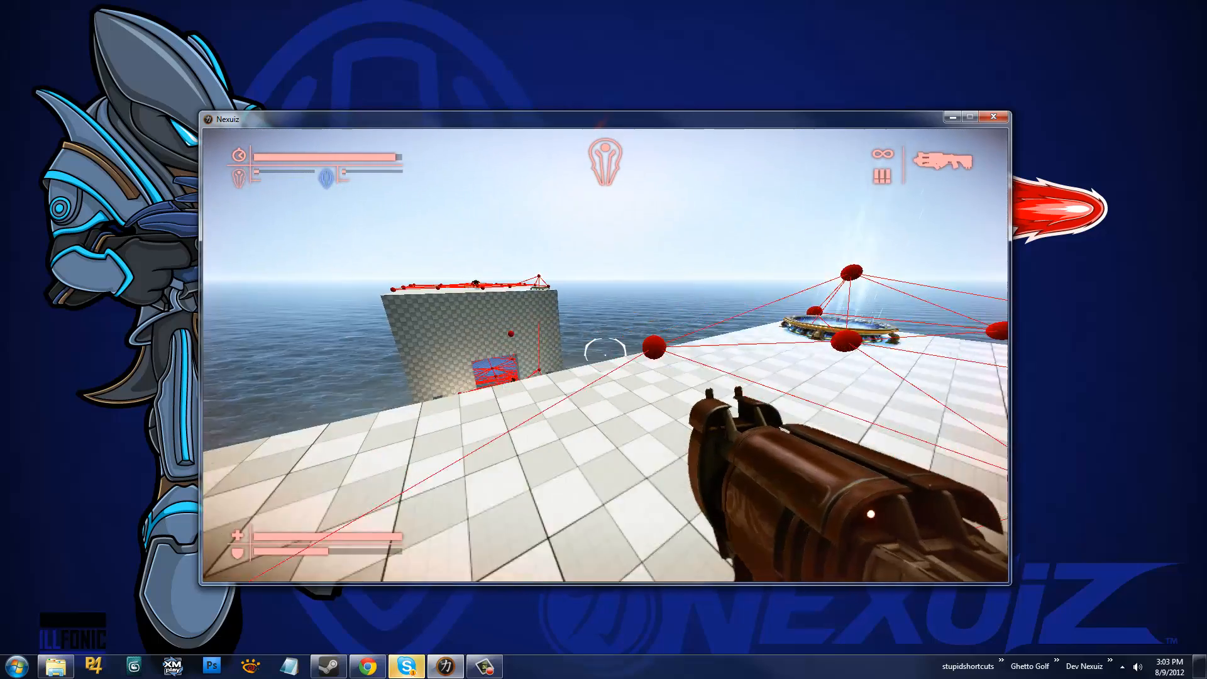
{"action": "key", "text": "w"}
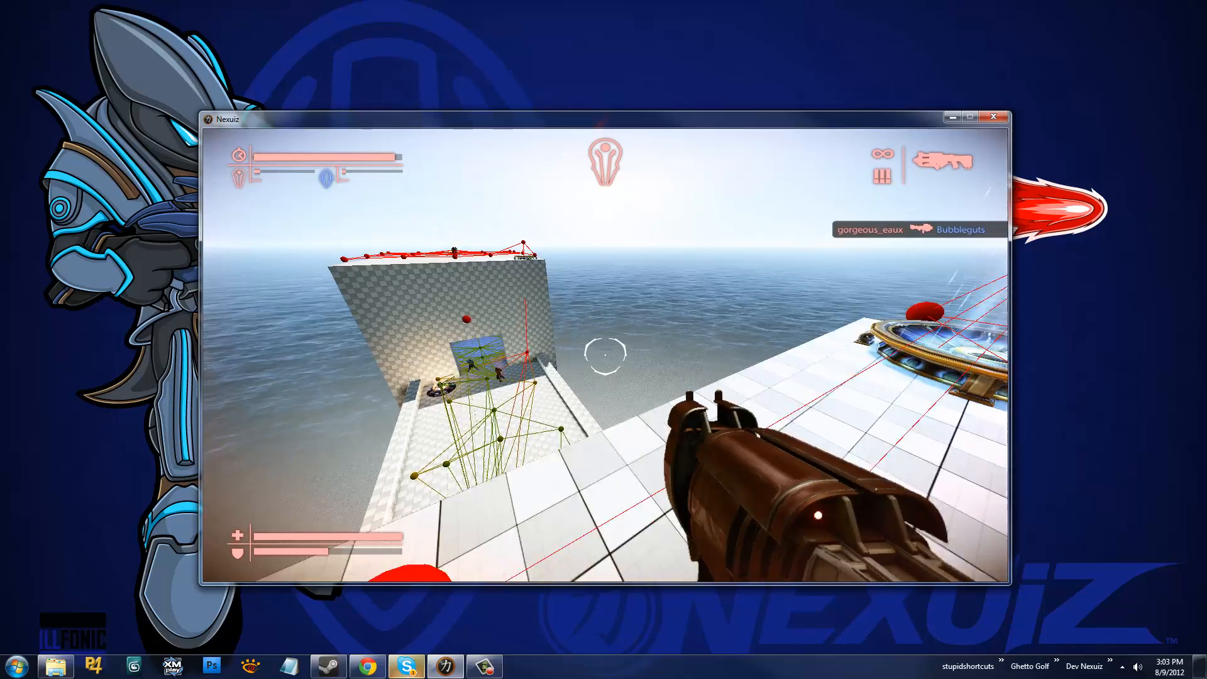
{"action": "key", "text": "w"}
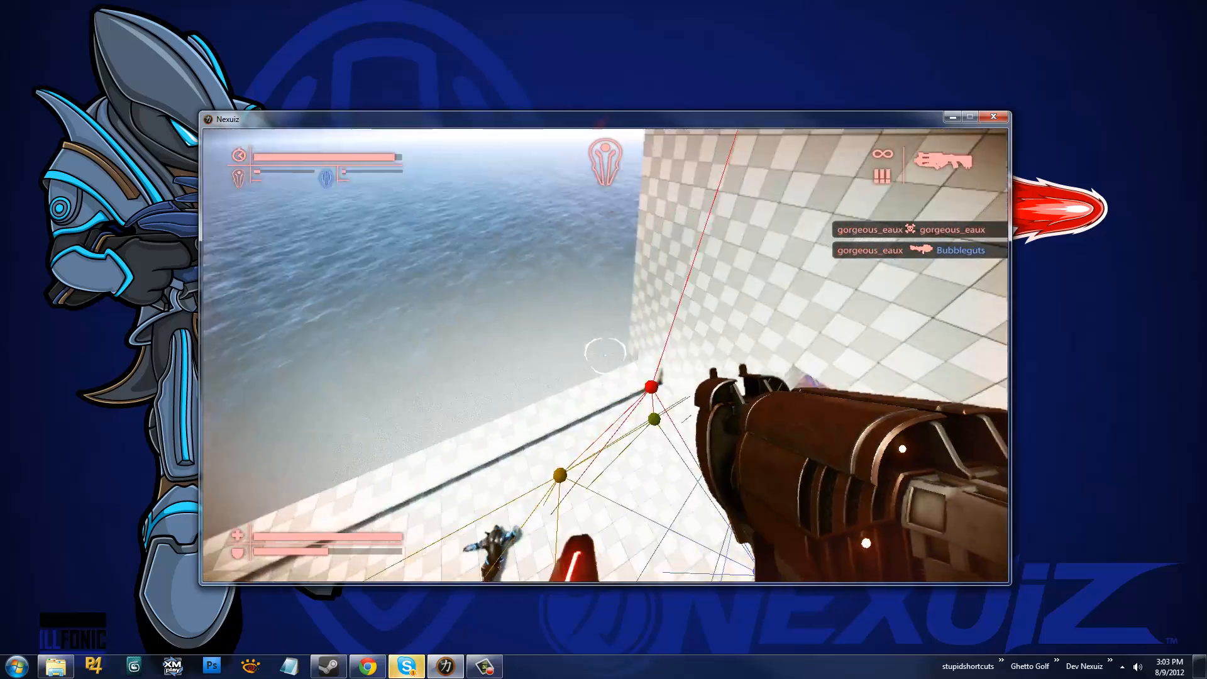
{"action": "key", "text": "w"}
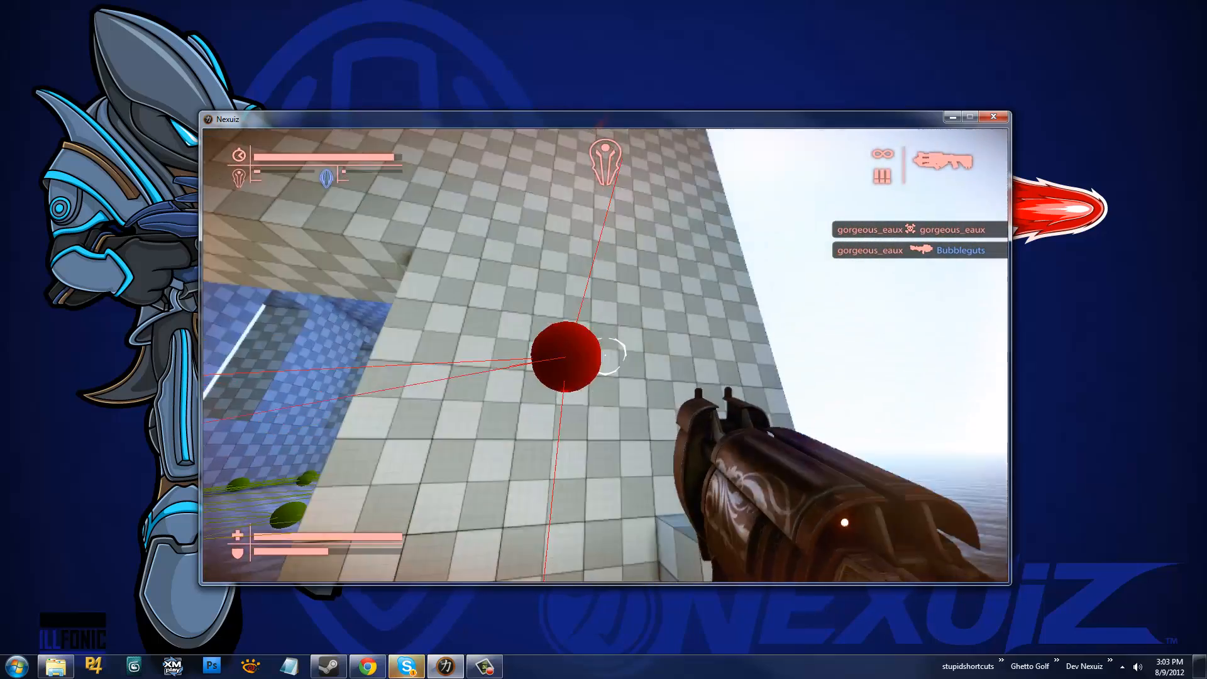
{"action": "key", "text": "w"}
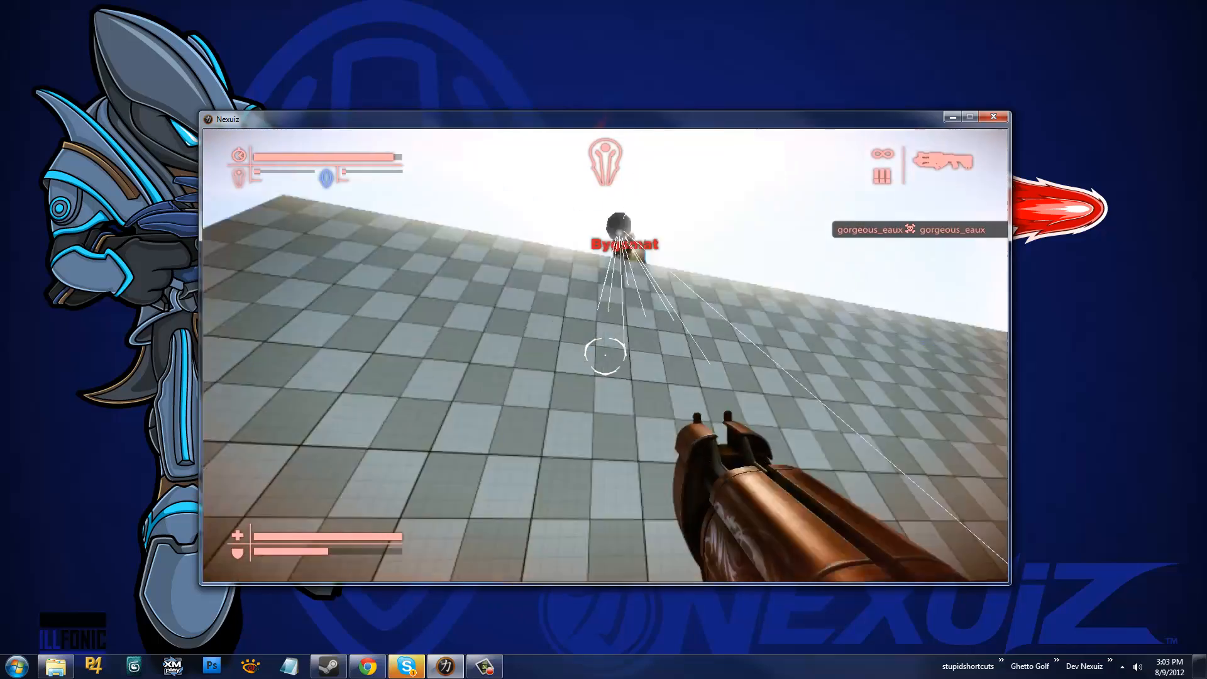
{"action": "key", "text": "w"}
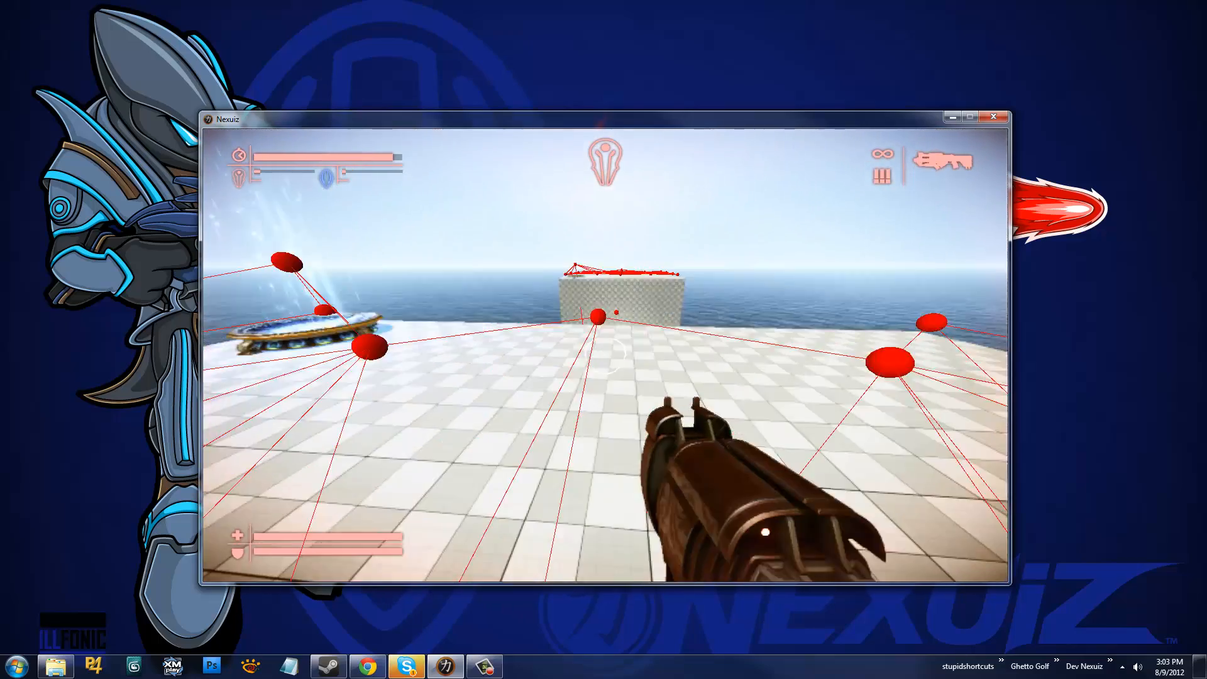
{"action": "key", "text": "w"}
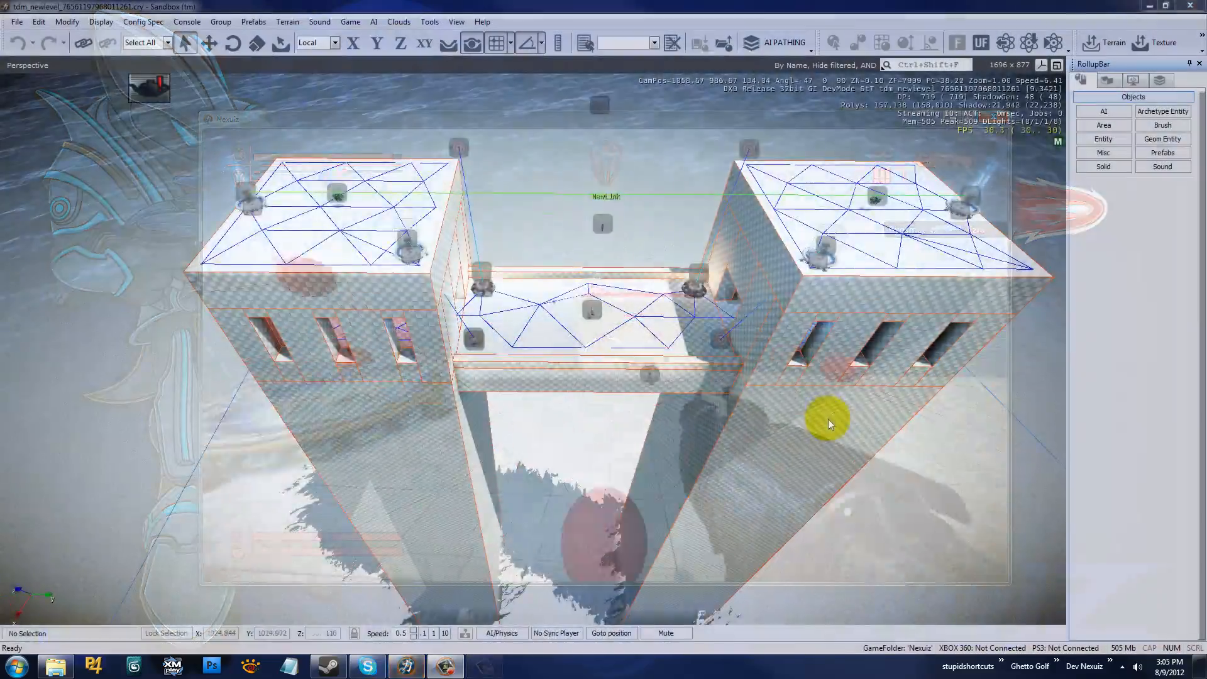
- Examine the waypoint networks and jump pads between the bridge and both tower roofs in the Sandbox editor
{"action": "key", "text": "w"}
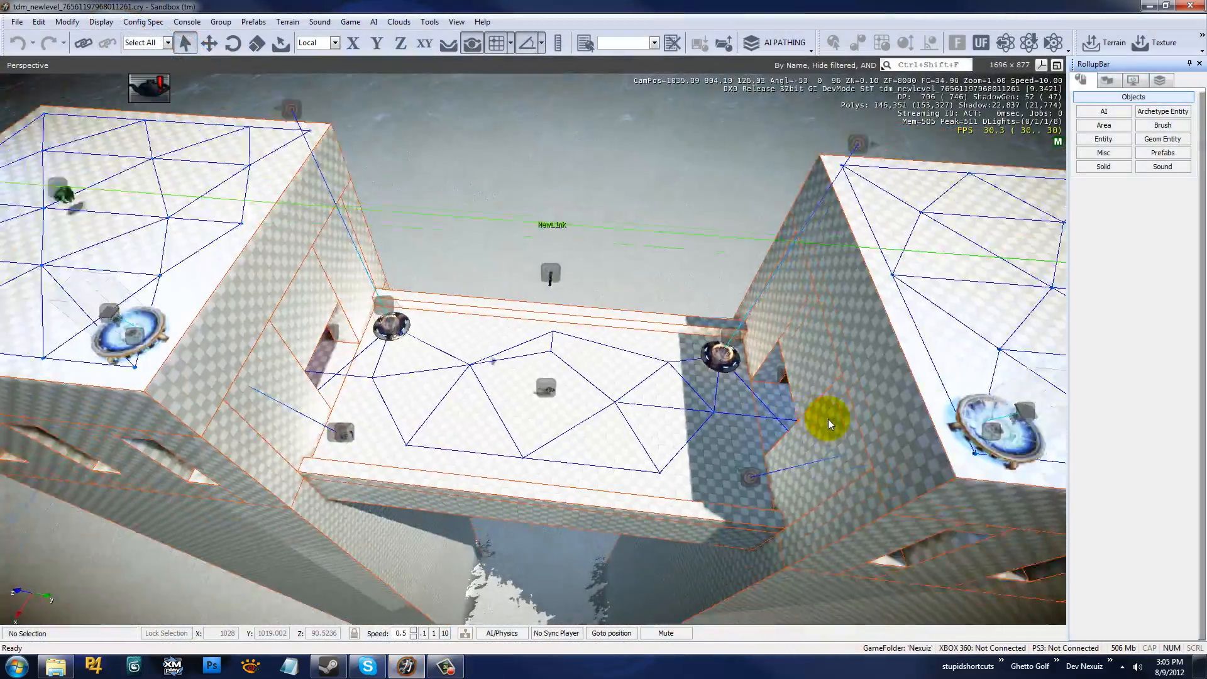
{"action": "key", "text": "s"}
{"action": "right_click_drag", "start_coordinate": [828, 419], "coordinate": [827, 419]}
{"action": "key", "text": "d"}
{"action": "key", "text": "a"}
{"action": "key", "text": "w"}
{"action": "key", "text": "s"}
{"action": "right_click_drag", "start_coordinate": [635, 349], "coordinate": [637, 350]}
{"action": "key", "text": "w"}
{"action": "key", "text": "w"}
{"action": "right_click_drag", "start_coordinate": [550, 367], "coordinate": [555, 352]}
{"action": "key", "text": "s"}
{"action": "key", "text": "w"}
{"action": "right_click_drag", "start_coordinate": [592, 416], "coordinate": [591, 415]}
{"action": "key", "text": "s"}
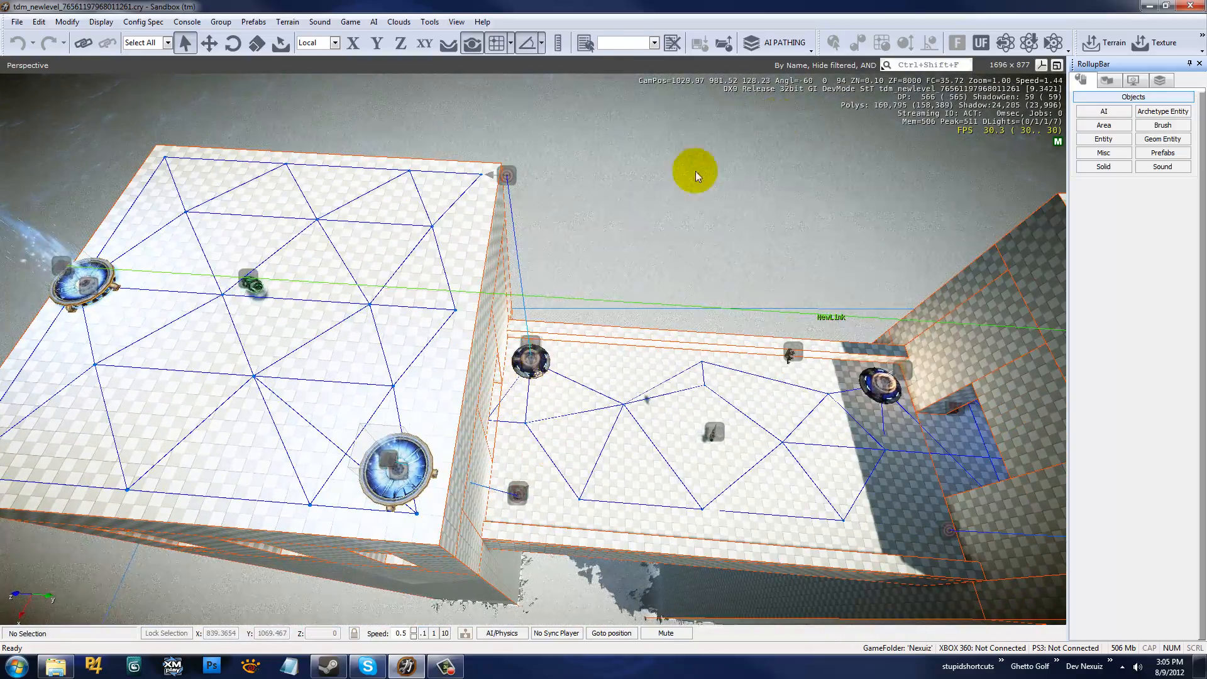
{"action": "right_click_drag", "start_coordinate": [394, 237], "coordinate": [393, 236]}
{"action": "key", "text": "w"}
{"action": "key", "text": "d"}
{"action": "key", "text": "w"}
{"action": "key", "text": "a"}
- Clone the roof waypoint nearest the jump pad and place the copy at the tower's inner roof edge, at Y 978
{"action": "left_click", "coordinate": [538, 356]}
{"action": "key", "text": "2"}
{"action": "right_click_drag", "start_coordinate": [577, 423], "coordinate": [562, 417]}
{"action": "key", "text": "s"}
{"action": "key", "text": "w"}
{"action": "right_click_drag", "start_coordinate": [536, 356], "coordinate": [518, 381]}
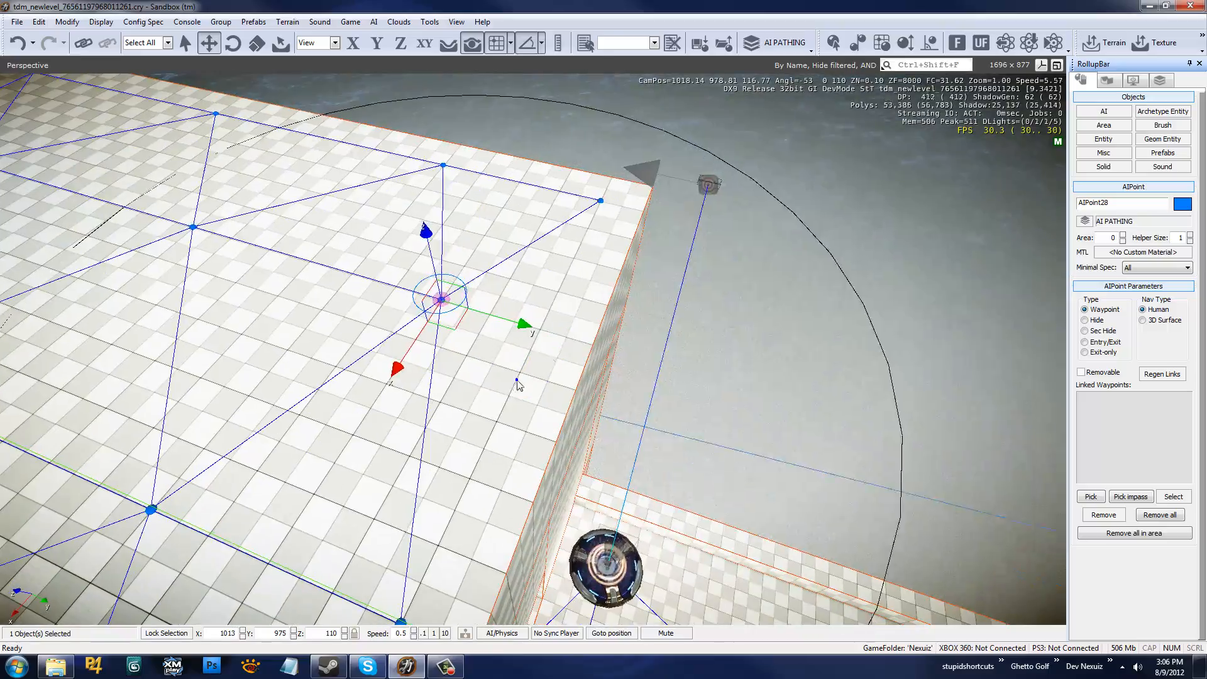
{"action": "key", "text": "ctrl+c"}
{"action": "left_click", "coordinate": [591, 343]}
{"action": "right_click_drag", "start_coordinate": [621, 371], "coordinate": [621, 371]}
{"action": "key", "text": "w"}
{"action": "key", "text": "s"}
{"action": "key", "text": "d"}
{"action": "left_click", "coordinate": [378, 338]}
{"action": "key", "text": "w"}
{"action": "right_click_drag", "start_coordinate": [377, 338], "coordinate": [417, 385]}
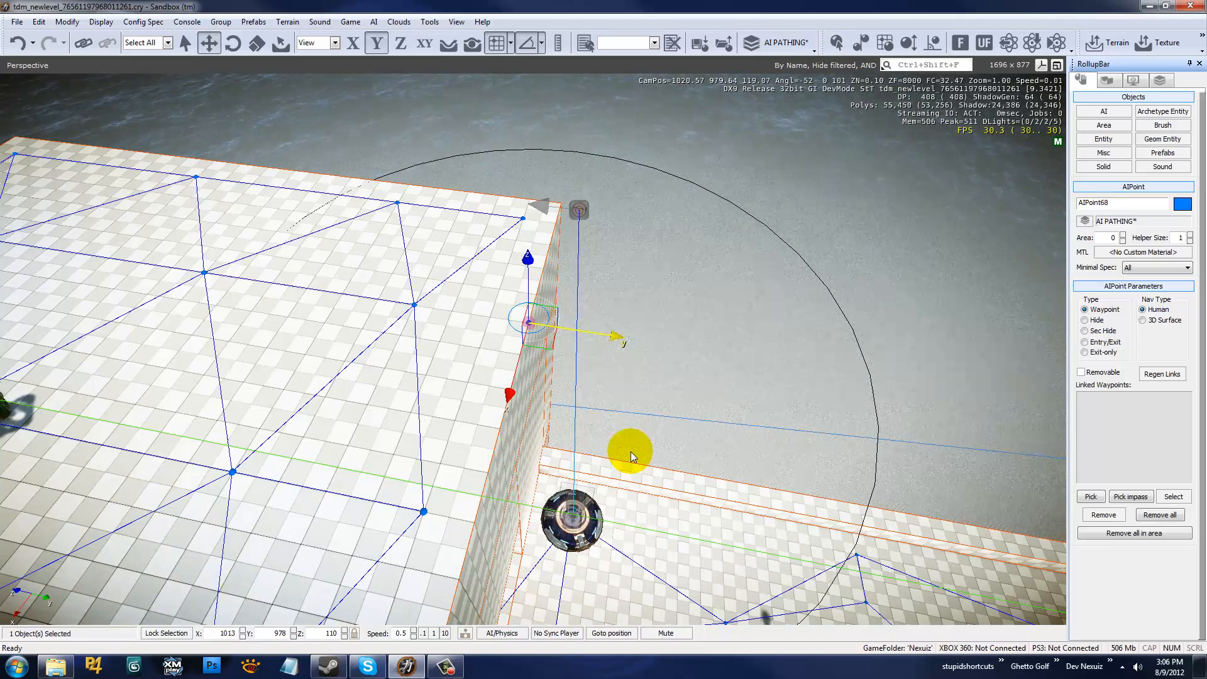
- Clone the roof-edge waypoint again and place the copy at the opposite tower's inner roof edge, at Y 1008
{"action": "key", "text": "s"}
{"action": "right_click_drag", "start_coordinate": [631, 452], "coordinate": [617, 409]}
{"action": "key", "text": "d"}
{"action": "key", "text": "ctrl+c"}
{"action": "left_click", "coordinate": [621, 415]}
{"action": "key", "text": "d"}
{"action": "key", "text": "w"}
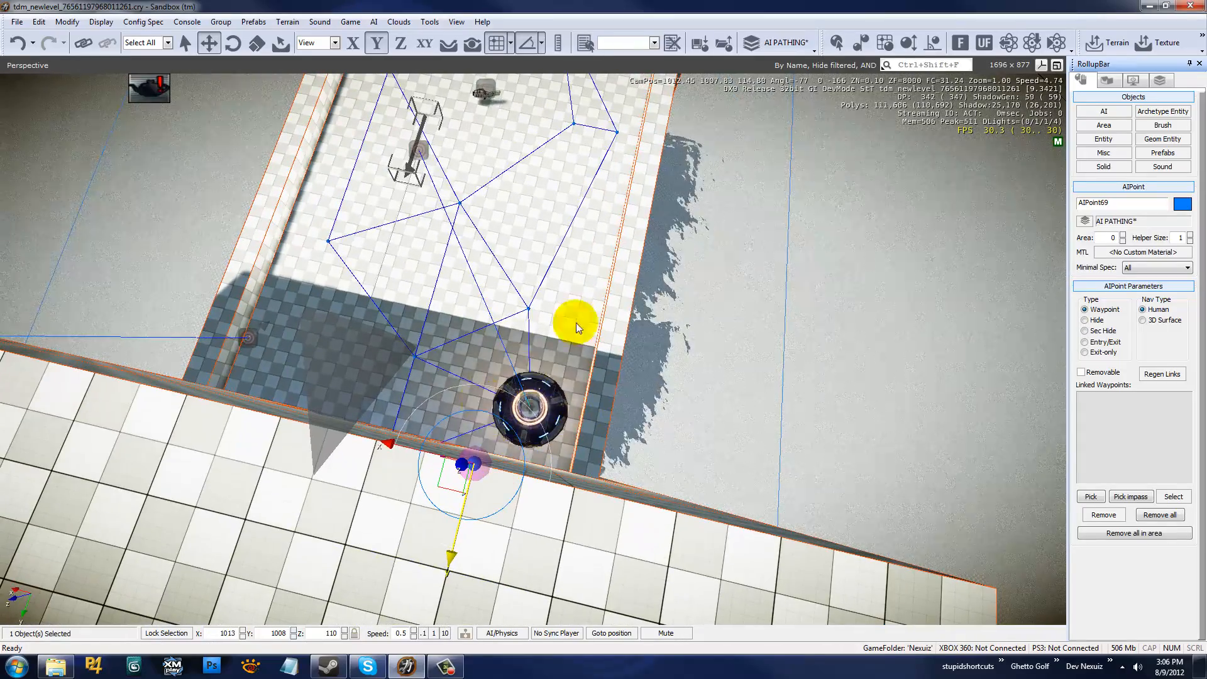
- Examine the new waypoint on the opposite roof edge in relation to the jump pad on the bridge below
{"action": "right_click_drag", "start_coordinate": [618, 238], "coordinate": [614, 236]}
{"action": "key", "text": "s"}
{"action": "key", "text": "s"}
{"action": "right_click_drag", "start_coordinate": [551, 419], "coordinate": [545, 412]}
{"action": "key", "text": "w"}
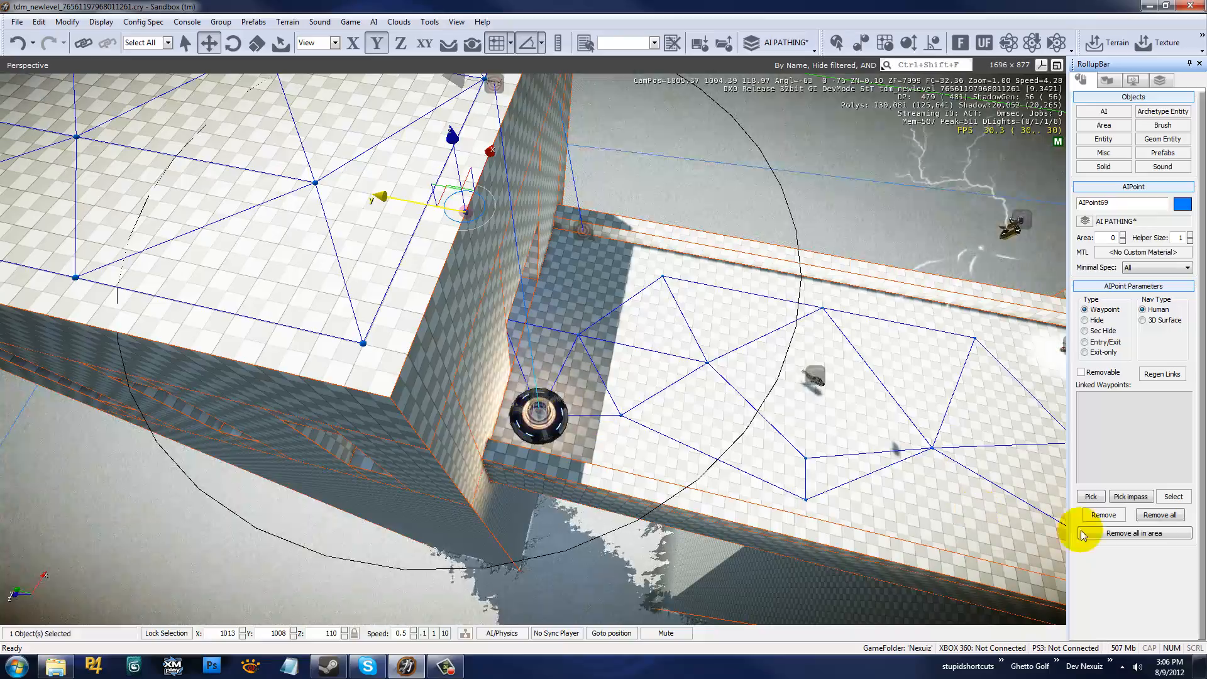
{"action": "right_click_drag", "start_coordinate": [785, 412], "coordinate": [783, 412]}
{"action": "key", "text": "s"}
{"action": "key", "text": "w"}
{"action": "right_click_drag", "start_coordinate": [607, 409], "coordinate": [579, 448]}
{"action": "key", "text": "space"}
{"action": "key", "text": "w"}
{"action": "key", "text": "s"}
{"action": "right_click_drag", "start_coordinate": [506, 324], "coordinate": [507, 328]}
{"action": "right_click_drag", "start_coordinate": [685, 435], "coordinate": [672, 435]}
{"action": "key", "text": "w"}
{"action": "key", "text": "s"}
{"action": "key", "text": "w"}
{"action": "key", "text": "s"}
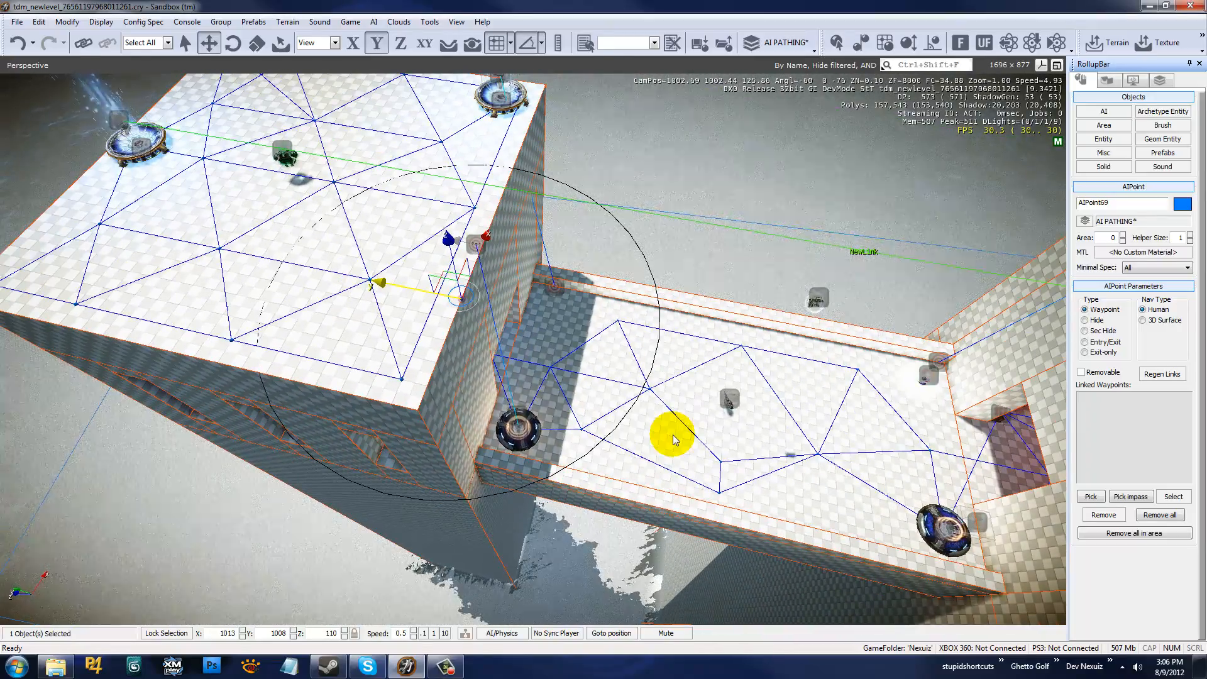
- Link the new roof-edge waypoint AIPoint69 to the waypoint on the jump pad directly below it
{"action": "right_click_drag", "start_coordinate": [697, 441], "coordinate": [697, 440]}
{"action": "key", "text": "a"}
{"action": "key", "text": "w"}
{"action": "right_click_drag", "start_coordinate": [1040, 517], "coordinate": [1040, 515]}
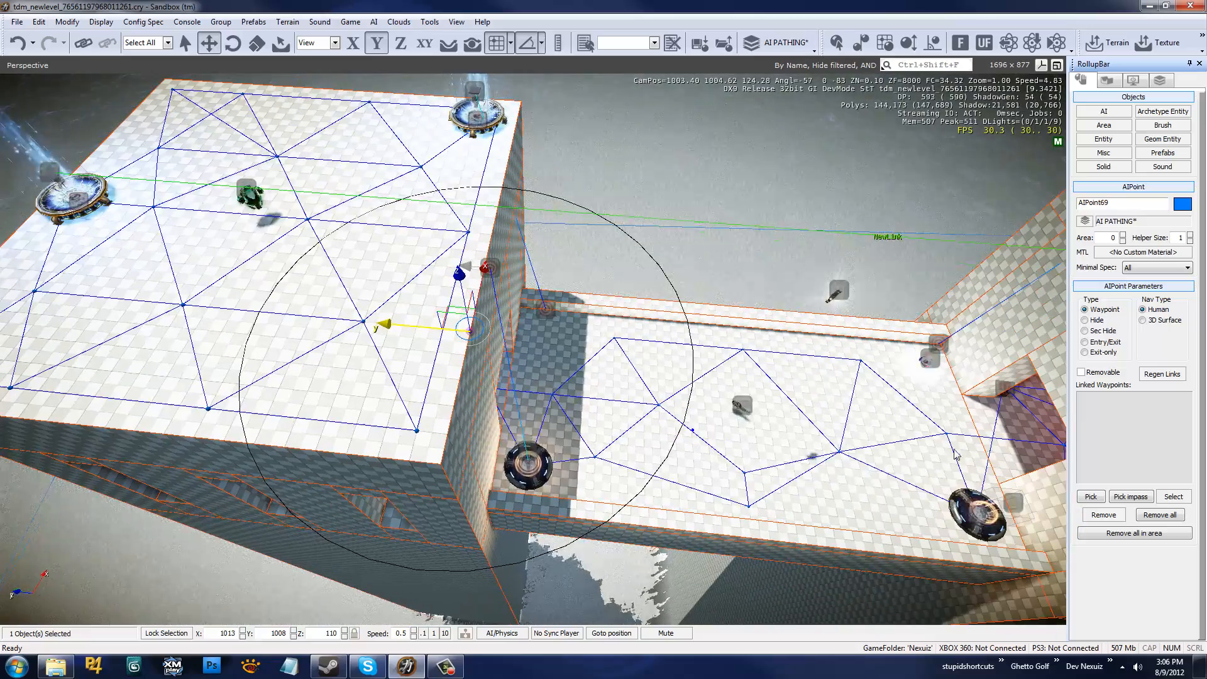
{"action": "left_click", "coordinate": [1087, 496]}
{"action": "right_click_drag", "start_coordinate": [729, 446], "coordinate": [722, 431]}
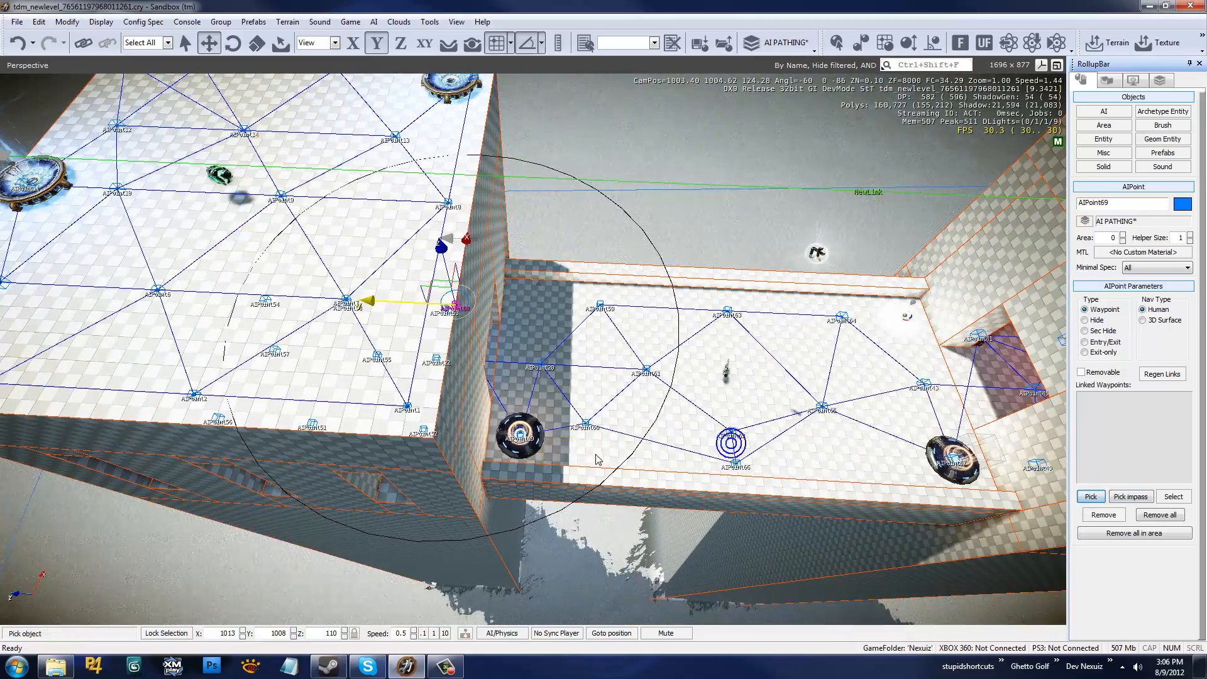
{"action": "left_click", "coordinate": [519, 434]}
- Select the roof-edge waypoint AIPoint68 on the other tower and link it to AIPoint67 on the jump pad below
{"action": "key", "text": "s"}
{"action": "key", "text": "d"}
{"action": "right_click_drag", "start_coordinate": [652, 446], "coordinate": [710, 396]}
{"action": "left_click", "coordinate": [674, 382]}
{"action": "left_click", "coordinate": [674, 382]}
{"action": "key", "text": "w"}
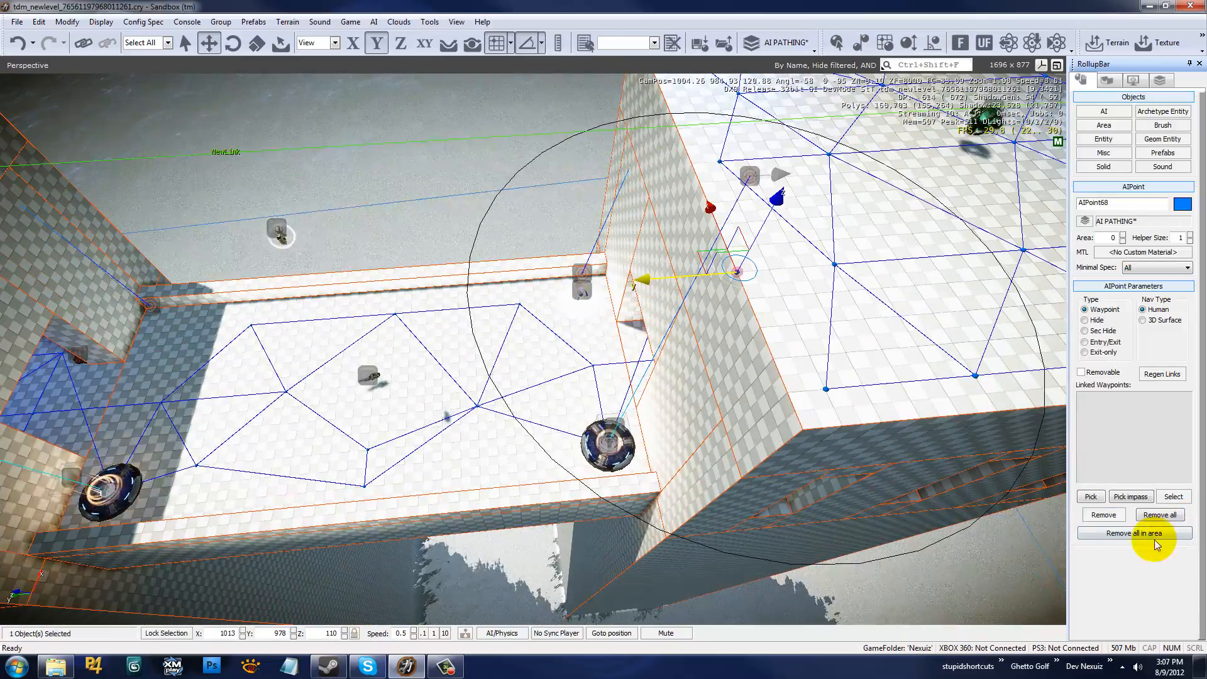
{"action": "left_click", "coordinate": [1089, 497]}
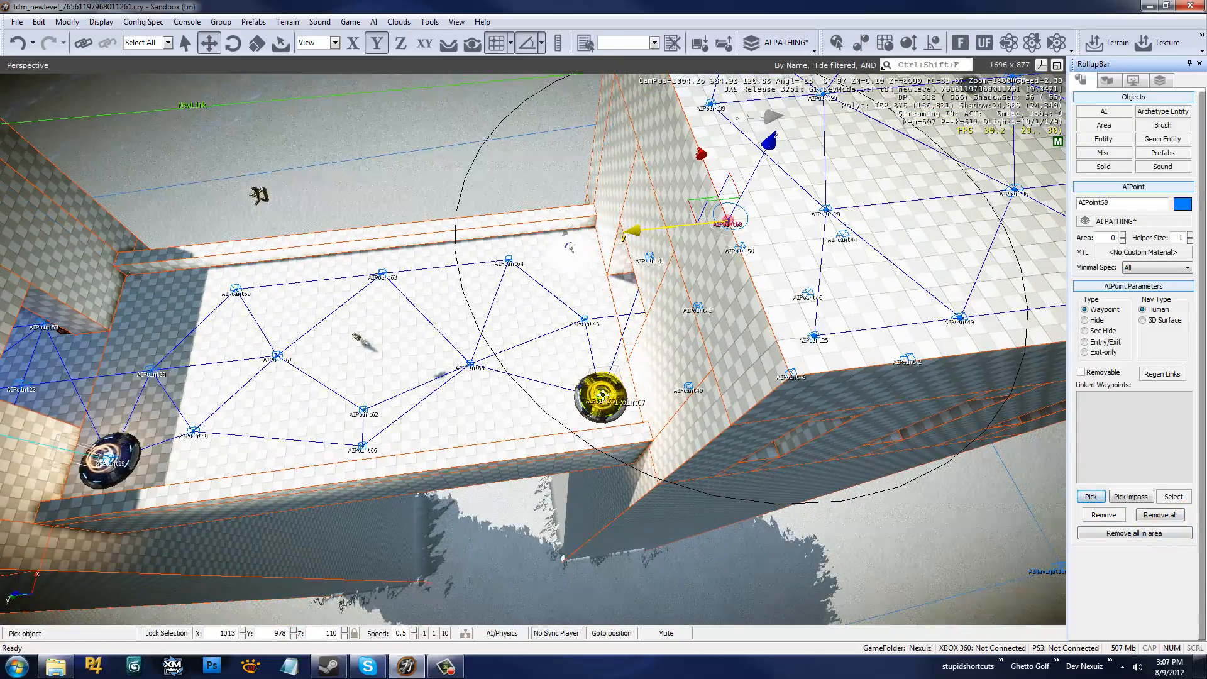
{"action": "key", "text": "s"}
{"action": "mouse_move", "coordinate": [640, 401]}
{"action": "right_mouse_down"}
{"action": "mouse_move", "coordinate": [652, 400]}
{"action": "mouse_move", "coordinate": [638, 402]}
{"action": "right_mouse_up"}
{"action": "key", "text": "a"}
{"action": "key", "text": "w"}
{"action": "key", "text": "a"}
{"action": "key", "text": "w"}
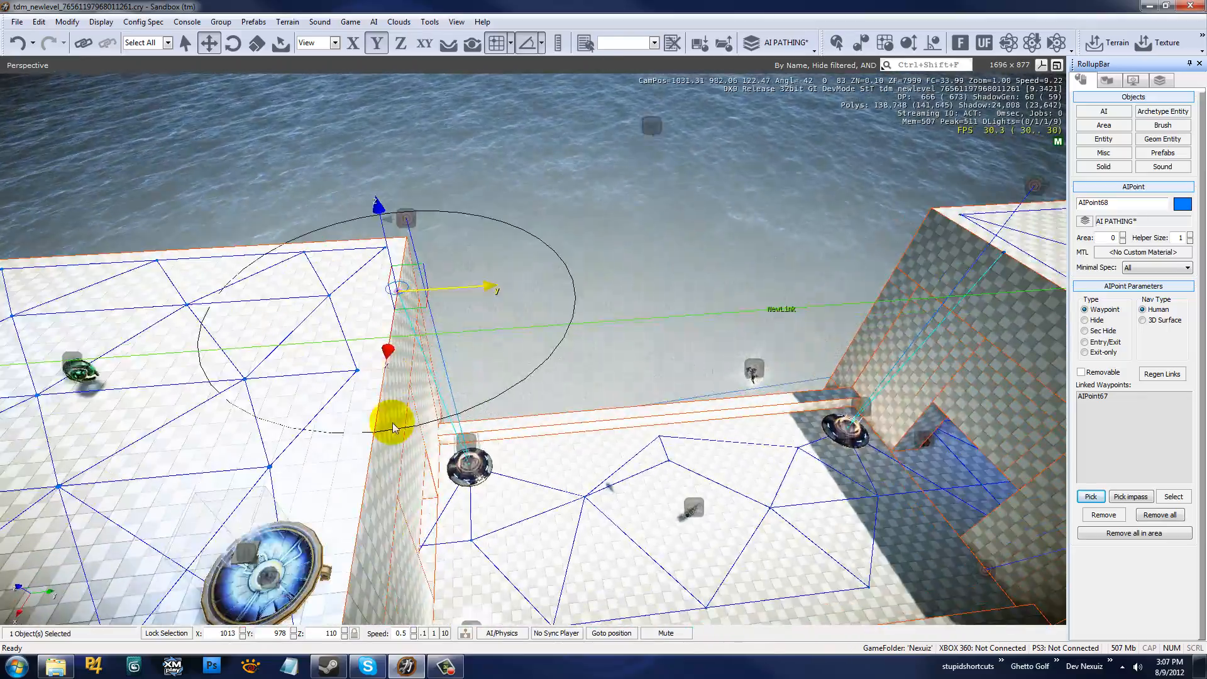
{"action": "key", "text": "s"}
{"action": "key", "text": "d"}
{"action": "right_click_drag", "start_coordinate": [576, 294], "coordinate": [585, 295]}
{"action": "key", "text": "s"}
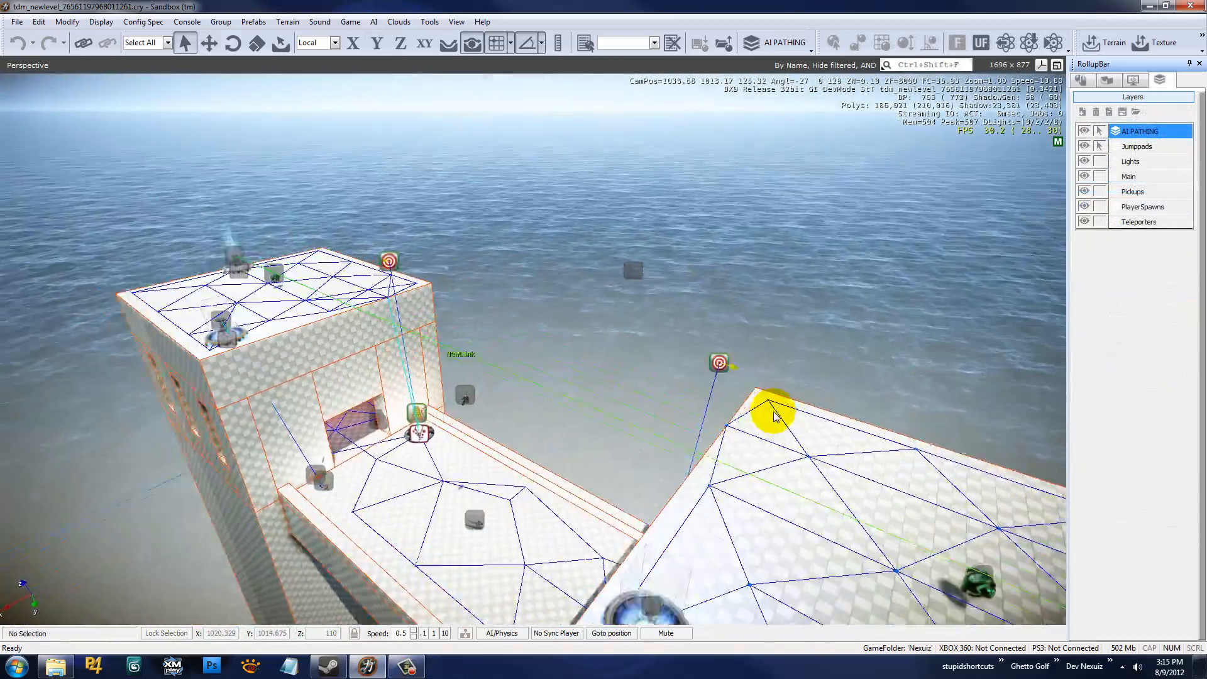
- Select both jump pad position targets beside the tower roofs and raise them together to Z 21.5, then deselect them
{"action": "key", "text": "w"}
{"action": "right_click_drag", "start_coordinate": [774, 411], "coordinate": [773, 411]}
{"action": "key", "text": "a"}
{"action": "key", "text": "s"}
{"action": "key", "text": "a"}
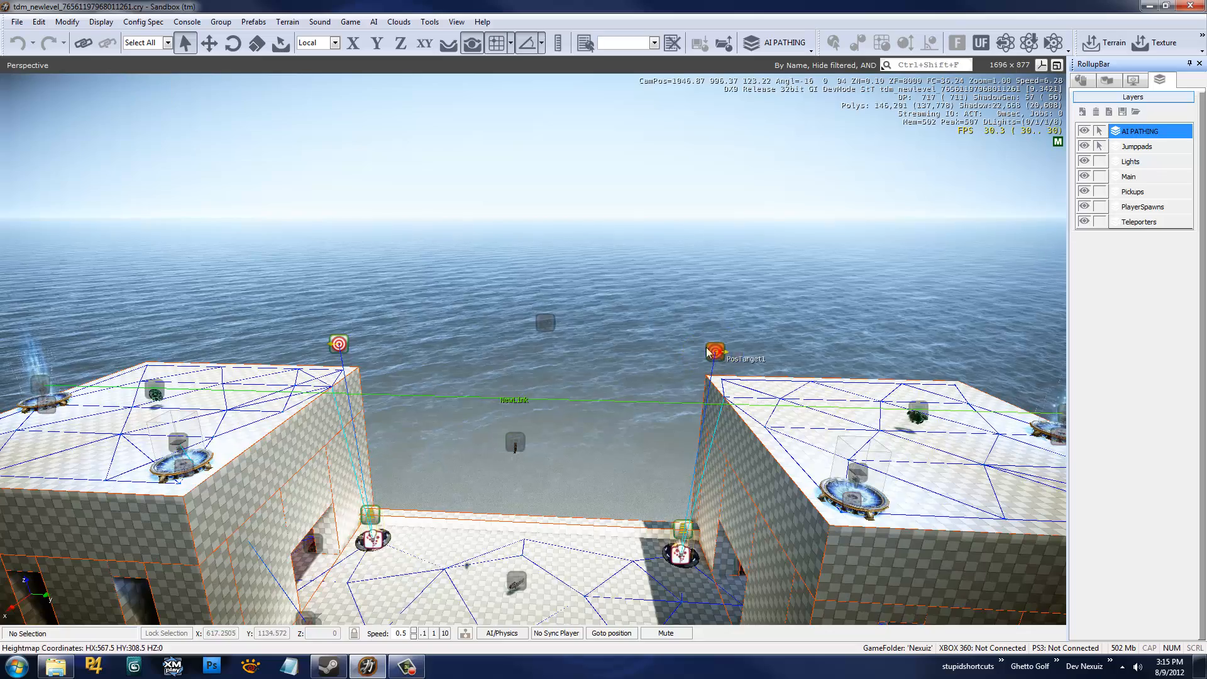
{"action": "left_click", "coordinate": [710, 350]}
{"action": "key", "text": "w"}
{"action": "right_click_drag", "start_coordinate": [352, 385], "coordinate": [351, 384]}
{"action": "key", "text": "s"}
{"action": "key", "text": "1"}
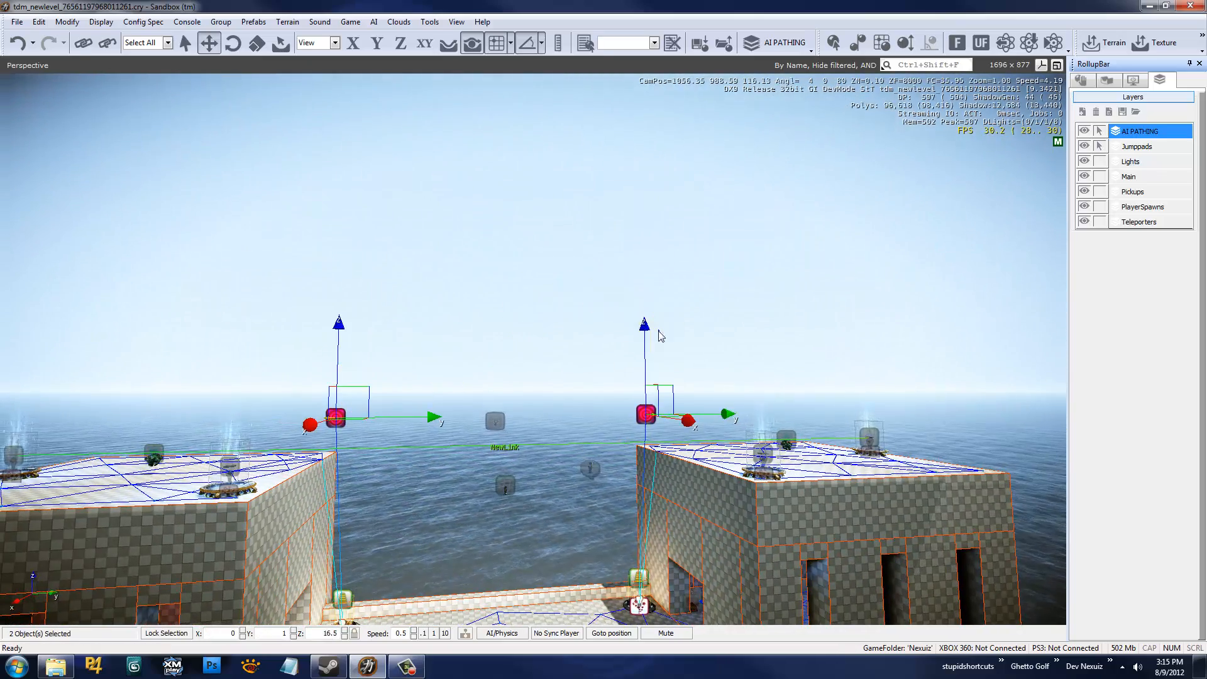
{"action": "right_click_drag", "start_coordinate": [659, 331], "coordinate": [659, 330]}
{"action": "key", "text": "d"}
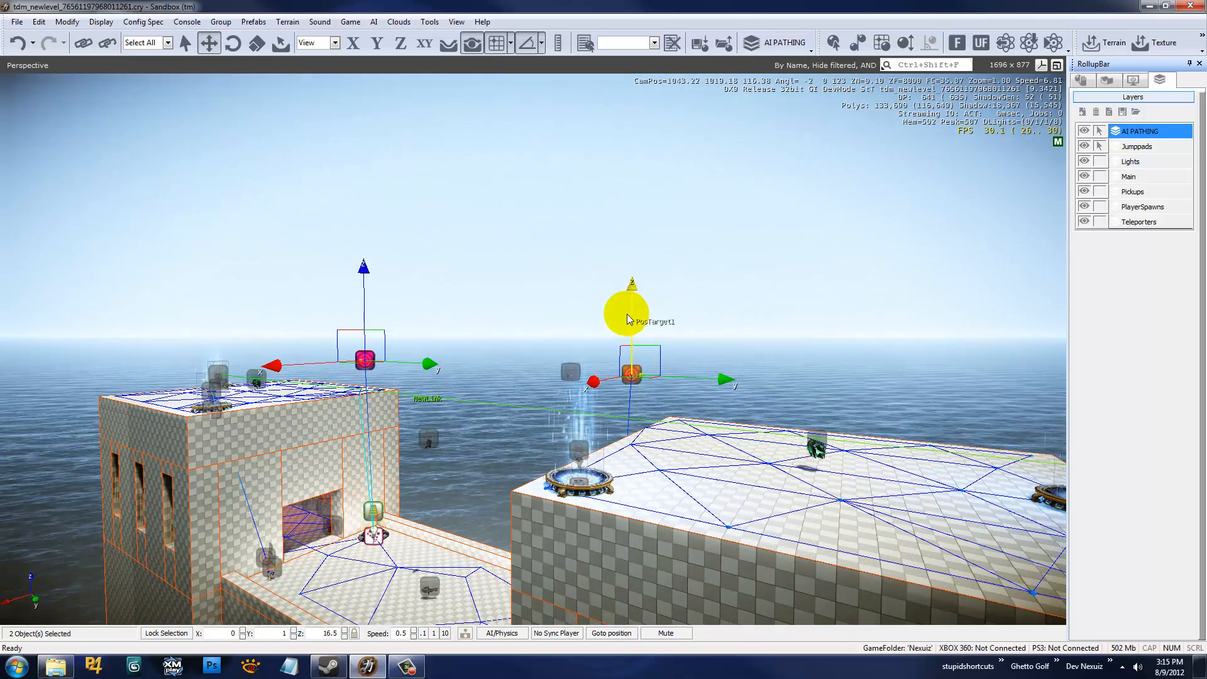
{"action": "left_click_drag", "start_coordinate": [631, 313], "coordinate": [659, 235]}
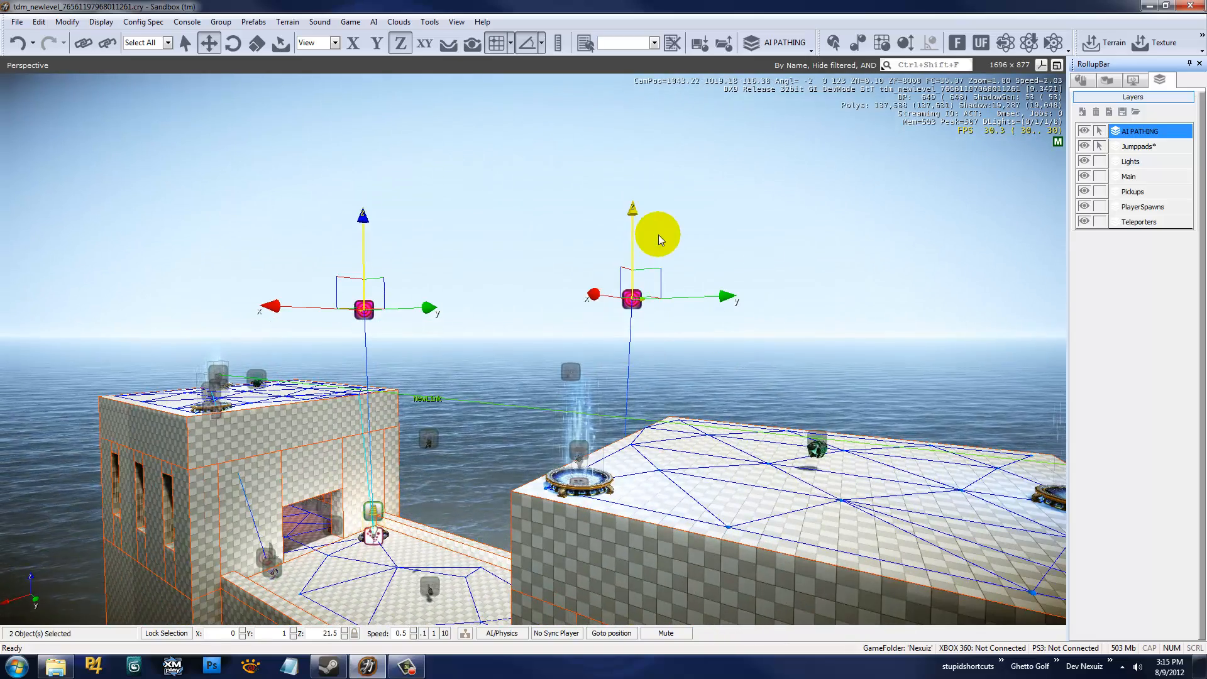
{"action": "key", "text": "a"}
{"action": "right_click_drag", "start_coordinate": [546, 332], "coordinate": [526, 331]}
{"action": "key", "text": "s"}
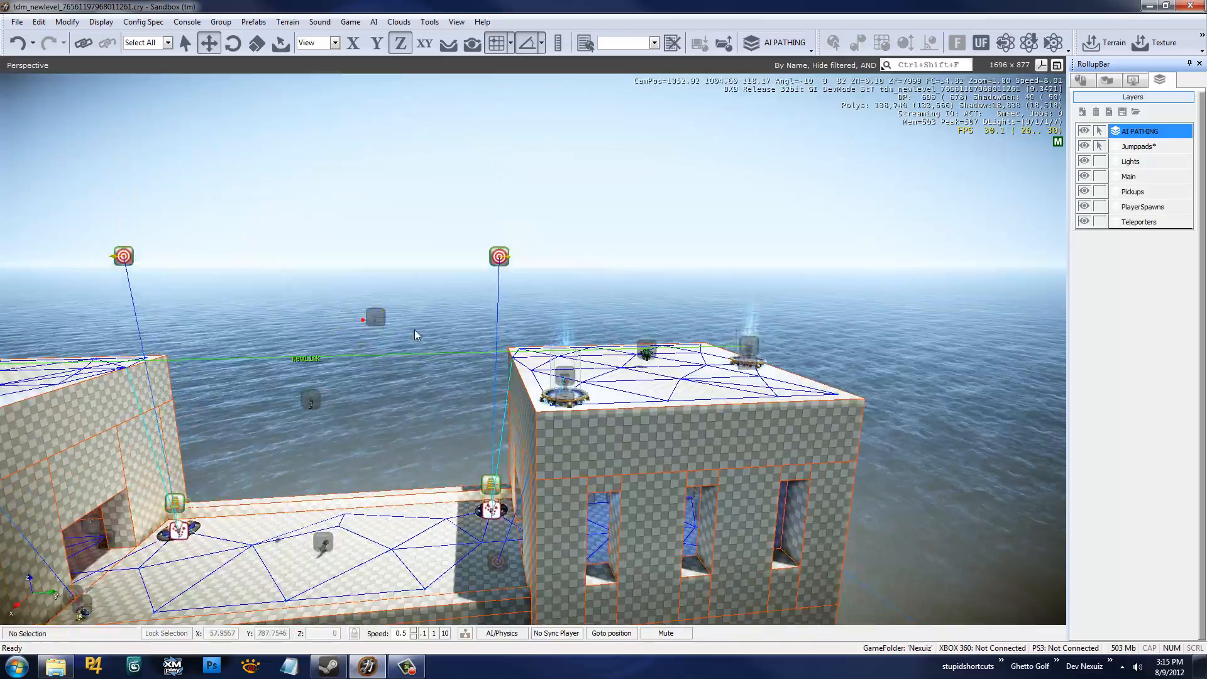
{"action": "mouse_move", "coordinate": [485, 330]}
{"action": "right_mouse_down"}
{"action": "mouse_move", "coordinate": [493, 335]}
{"action": "mouse_move", "coordinate": [481, 335]}
{"action": "right_mouse_up"}
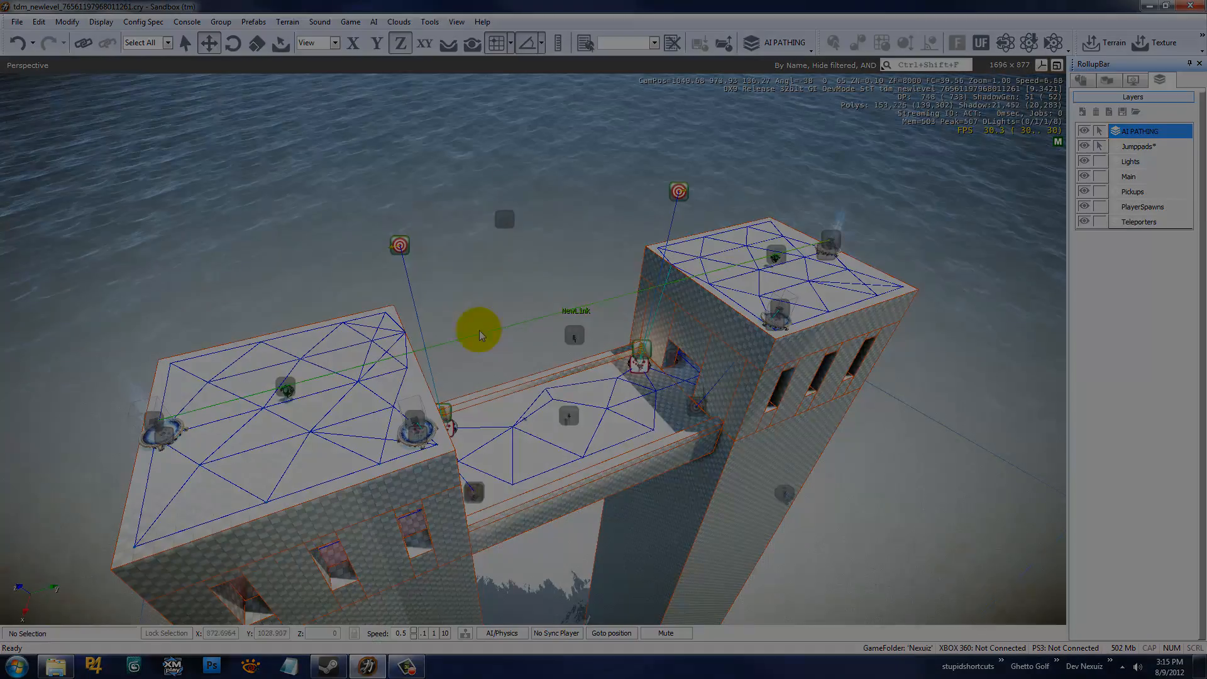